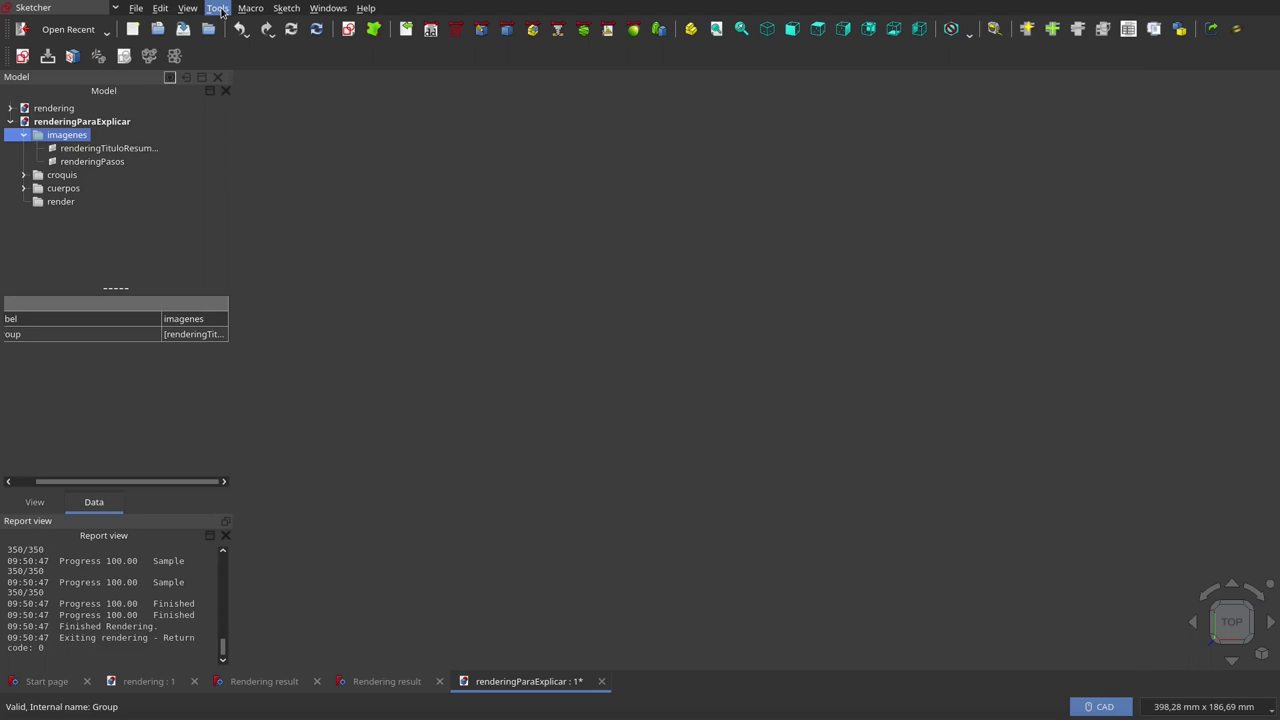
Look up the Render addon in the Addon Manager, then switch to the Render workbench.
click(221, 10)
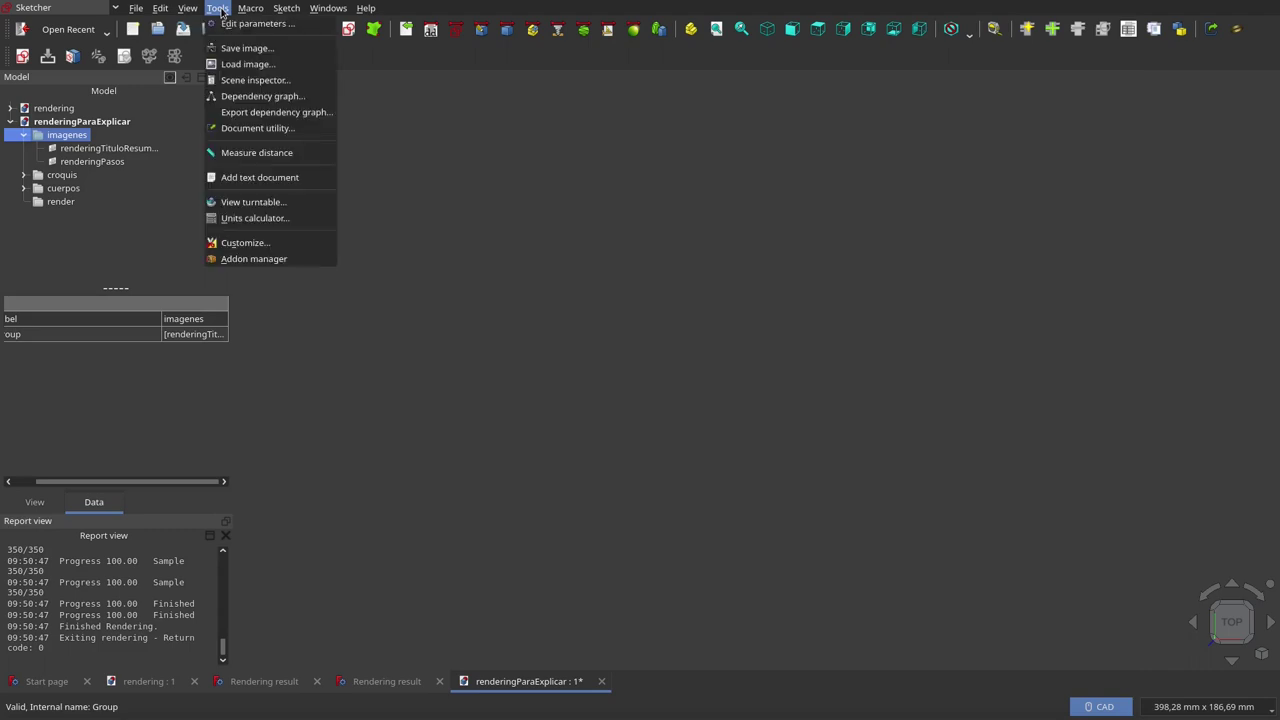
click(266, 261)
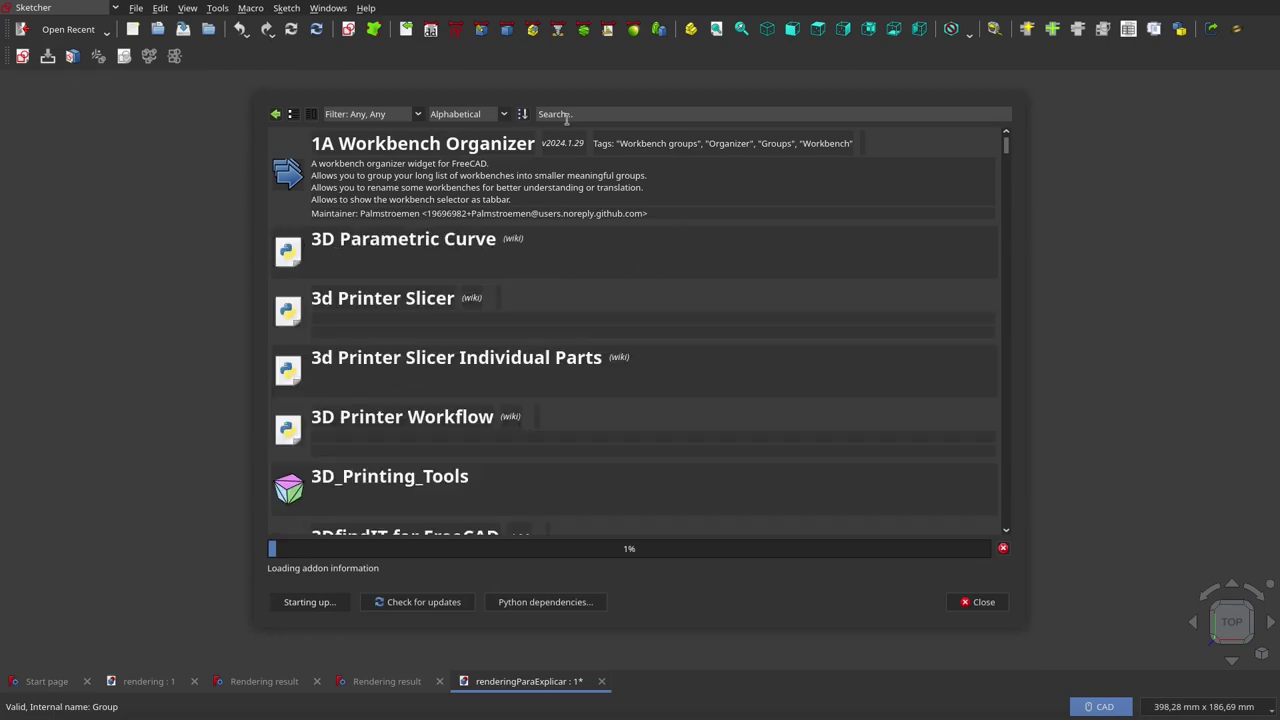
click(566, 114)
text(render)
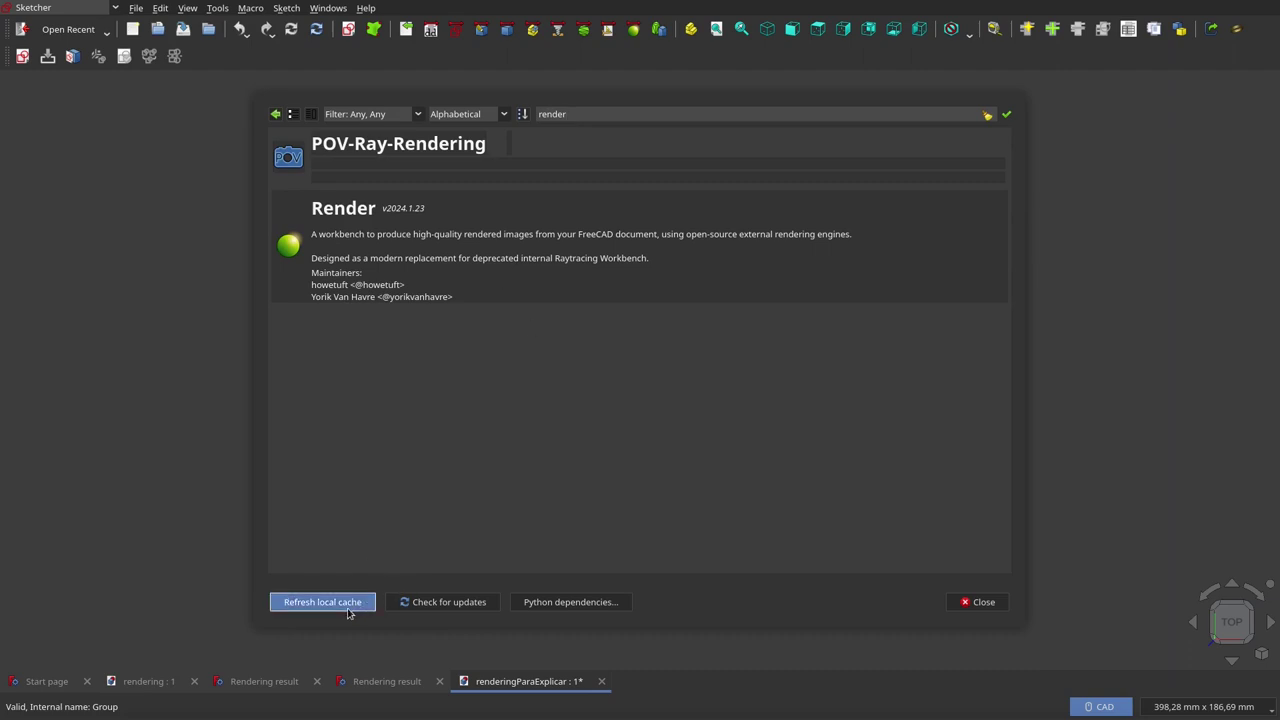
click(736, 217)
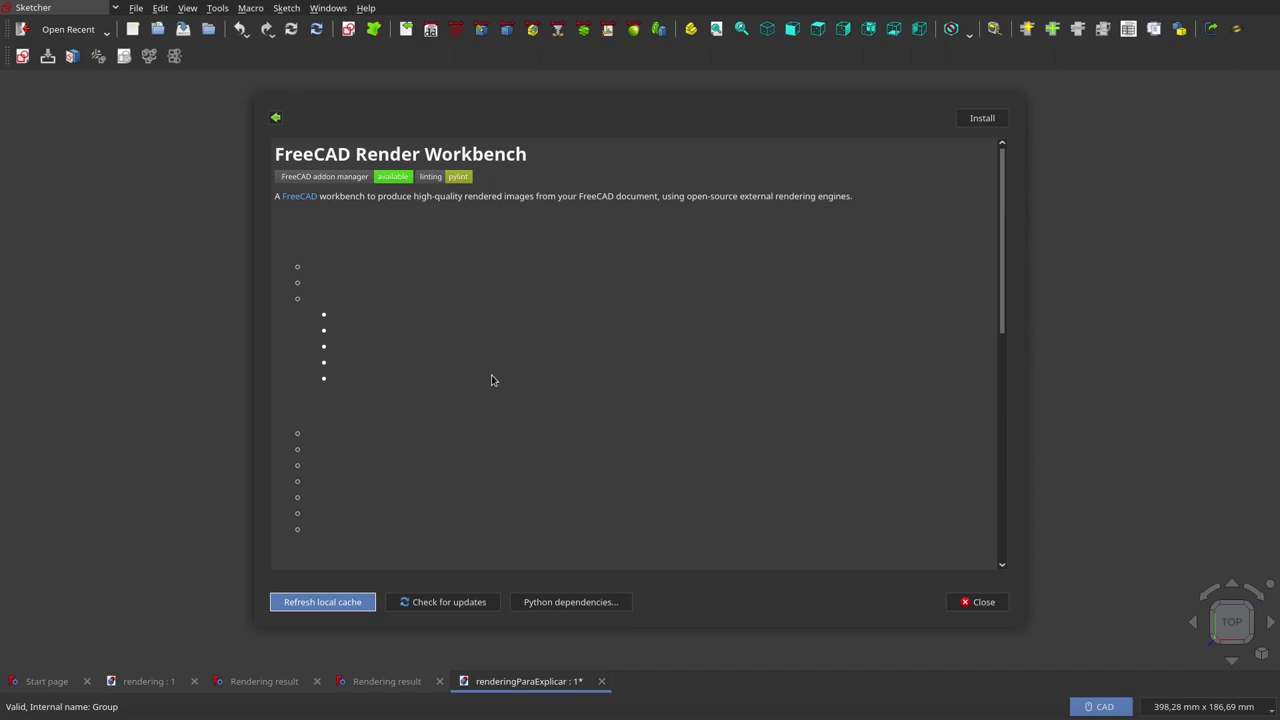
click(978, 604)
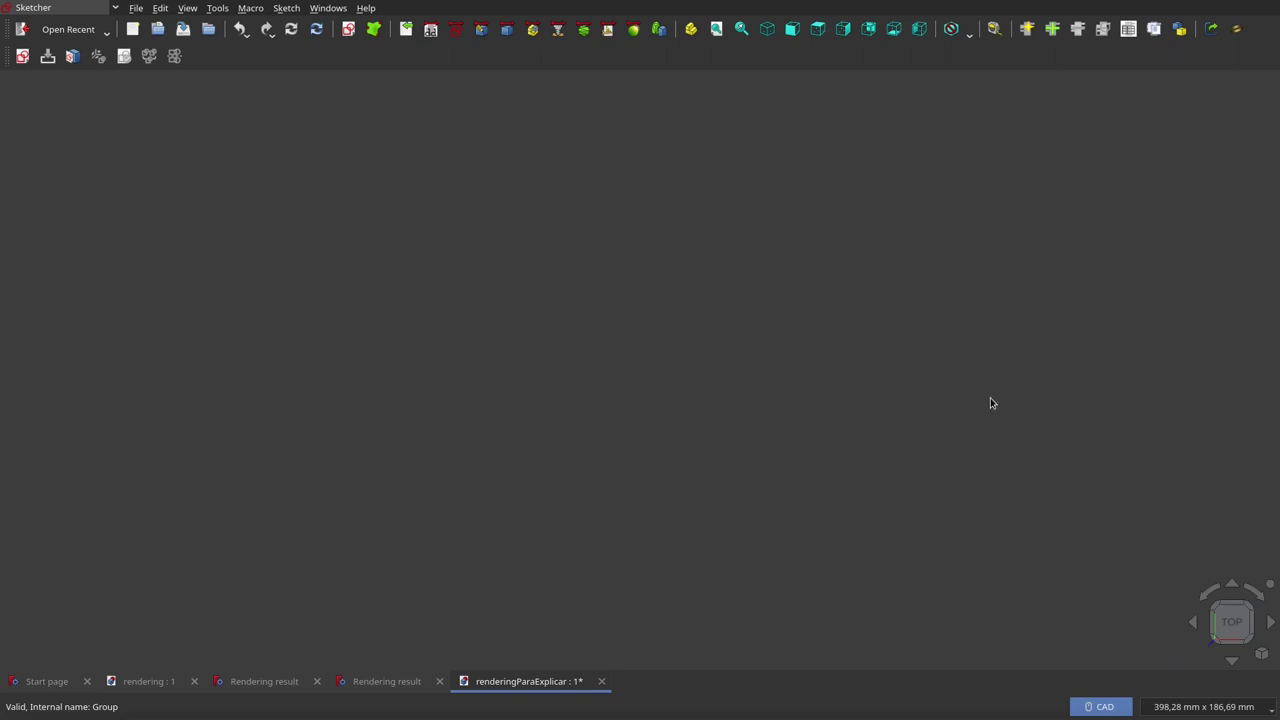
click(117, 9)
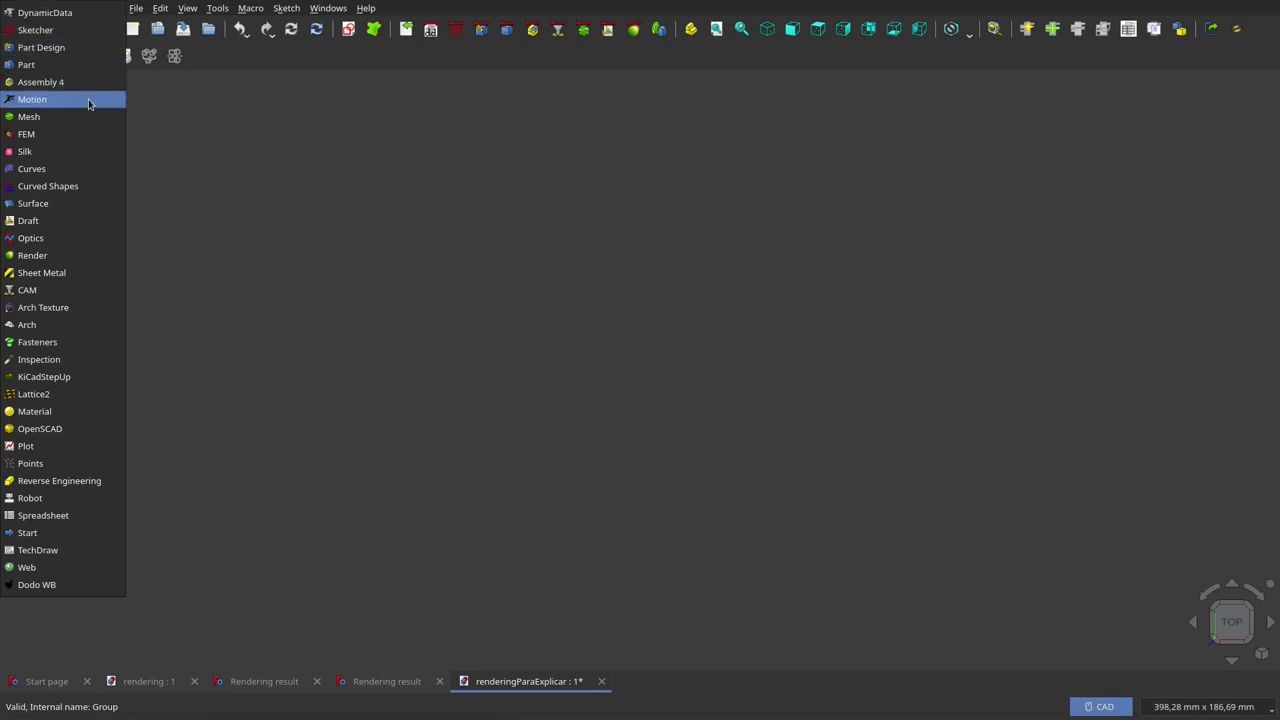
click(64, 256)
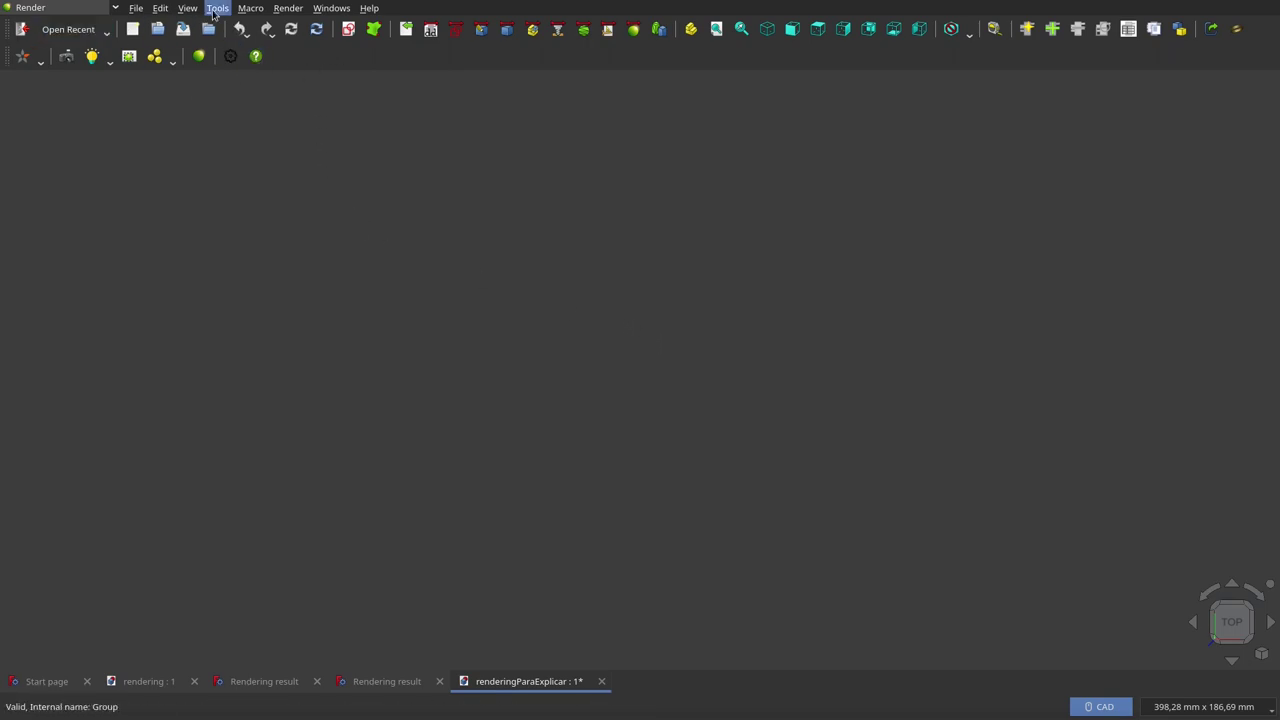
In the Render preferences, check the Cycles executable path and confirm it passes the test.
click(153, 10)
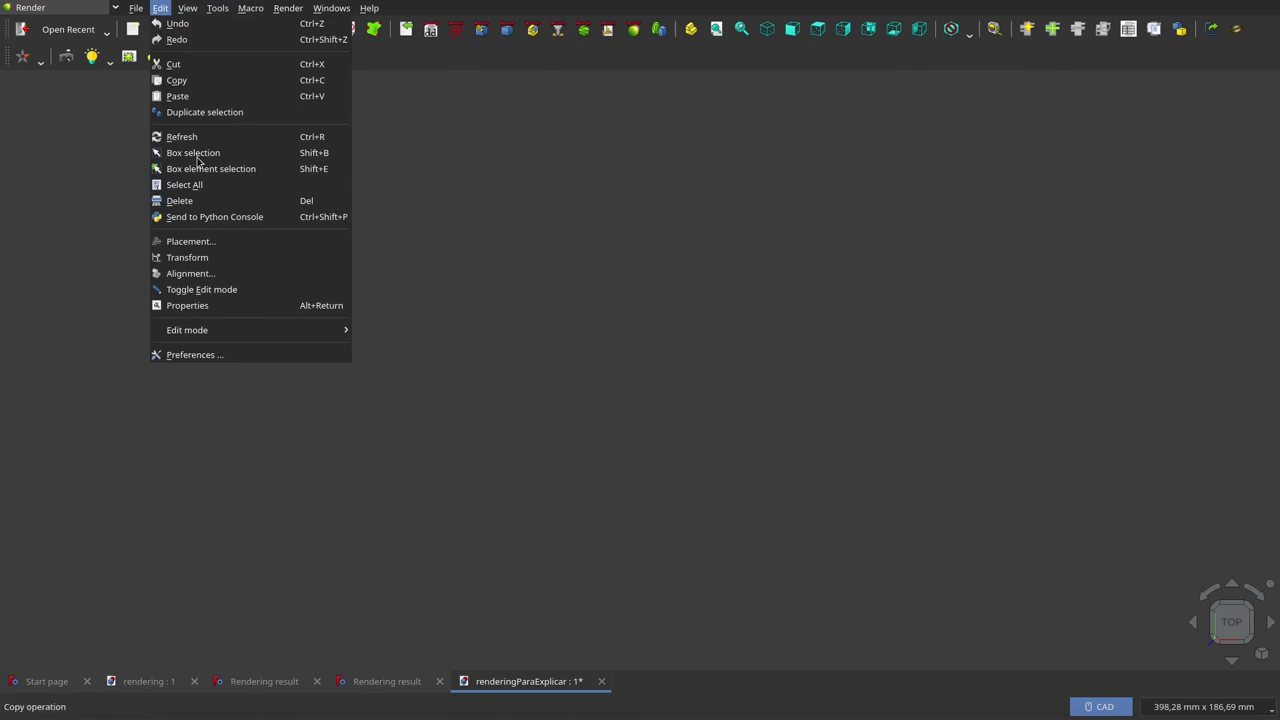
click(243, 354)
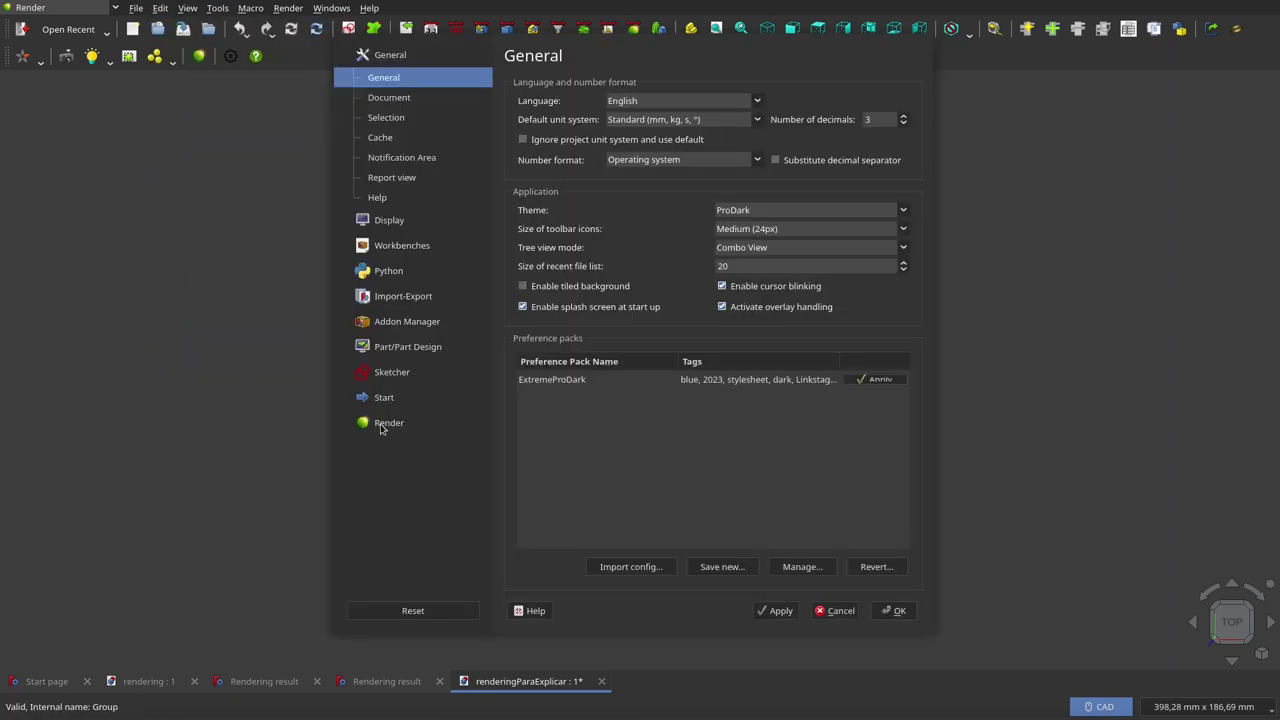
click(380, 428)
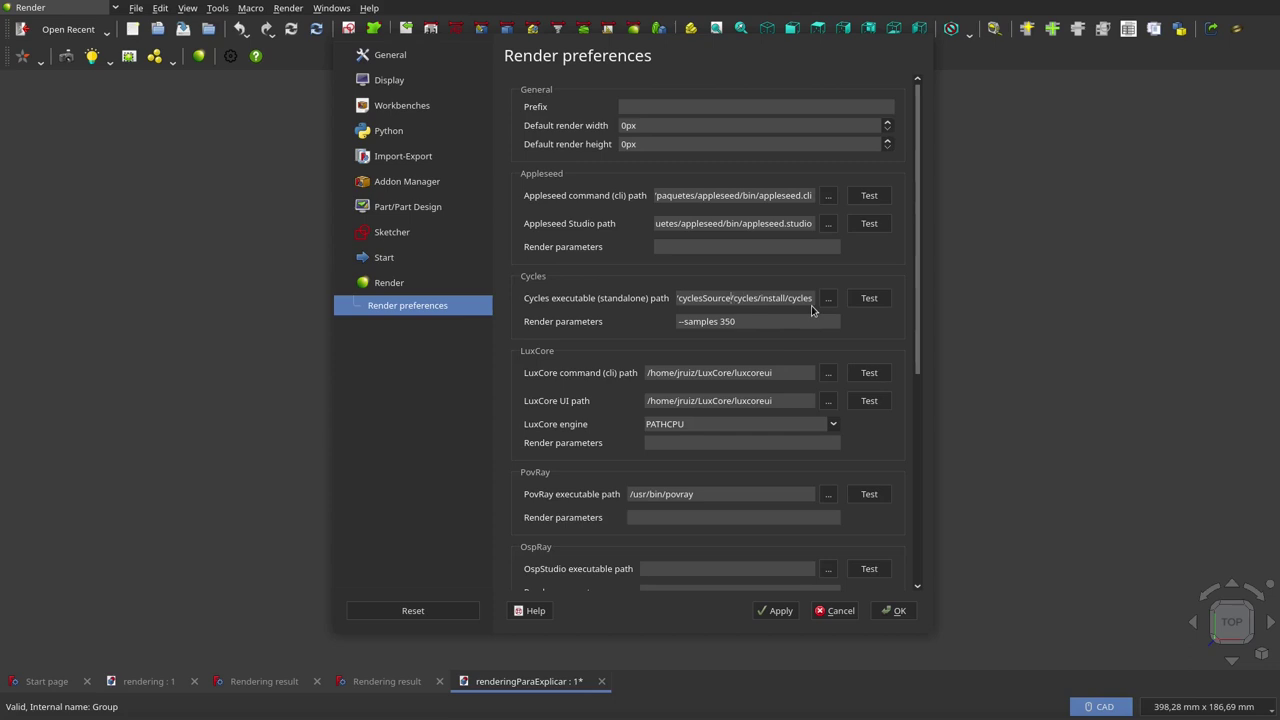
key(Left)
key(Left)
key(Left)
key(Left)
key(Left)
key(Left)
key(Left)
key(Left)
key(Left)
key(Right)
key(Right)
key(Right)
key(Right)
key(Right)
key(Right)
click(869, 299)
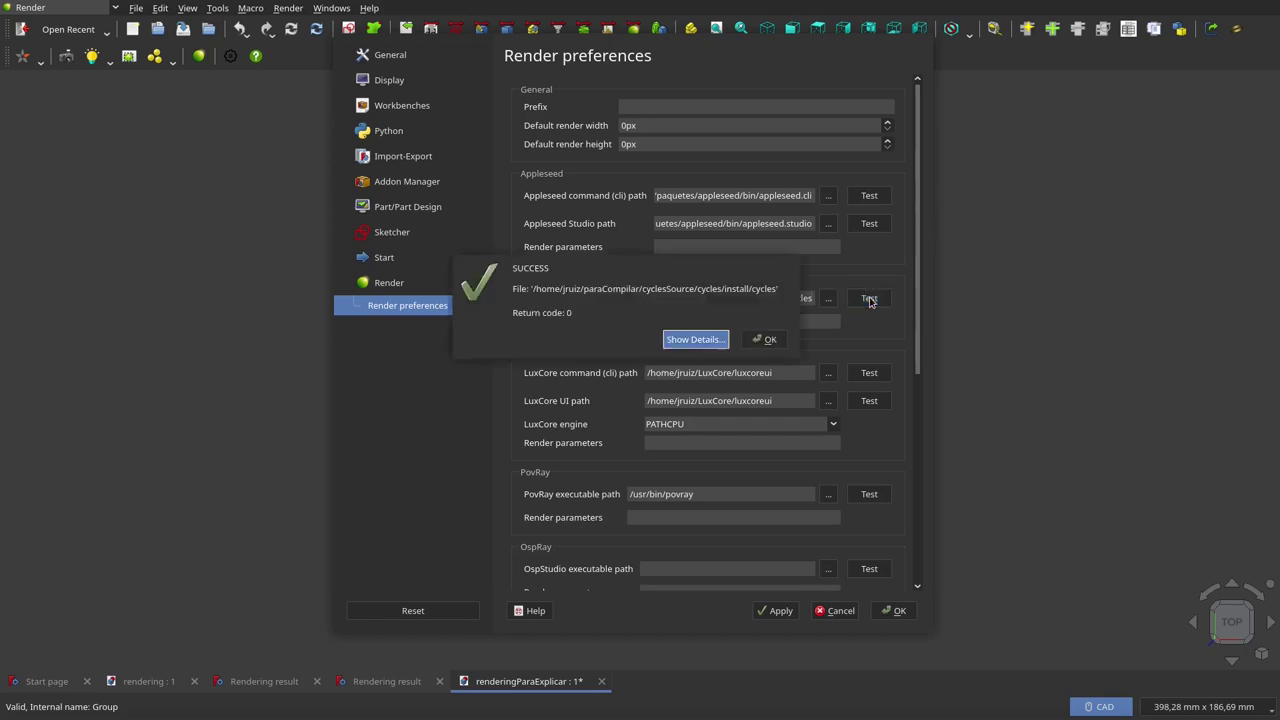
click(762, 341)
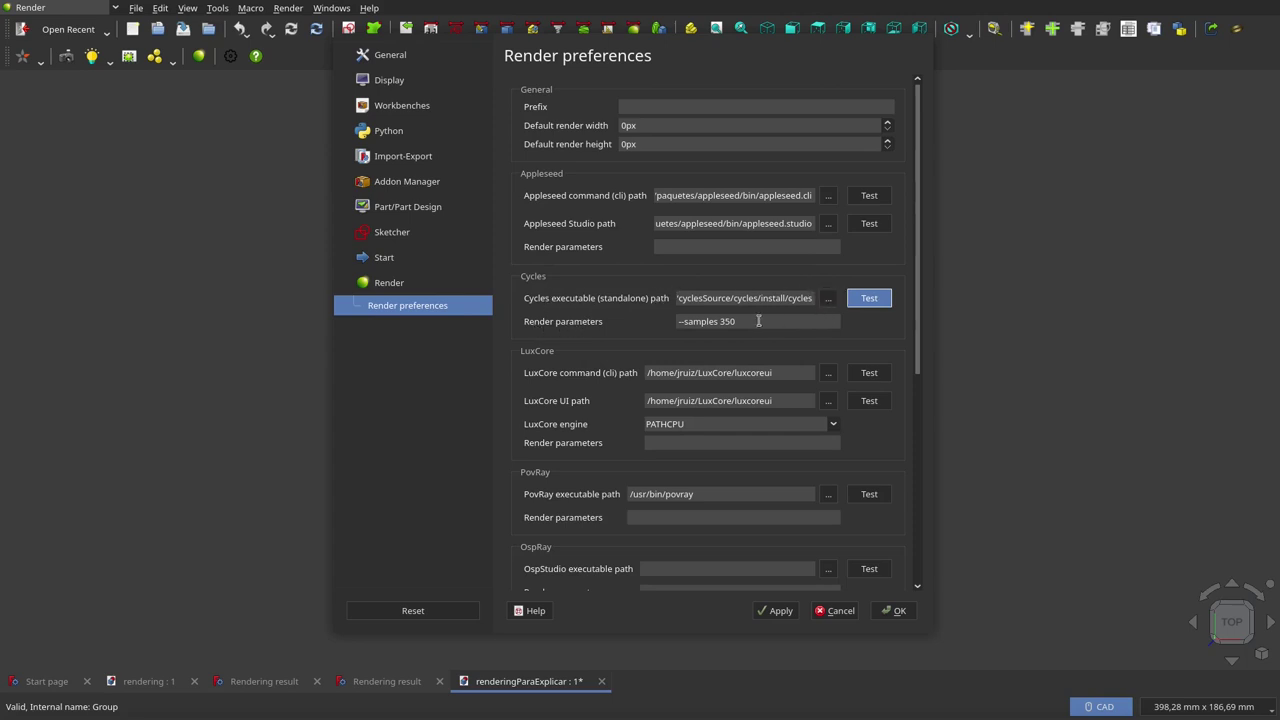
Review the Cycles parameters --samples 350 and save the preferences.
double_click(716, 324)
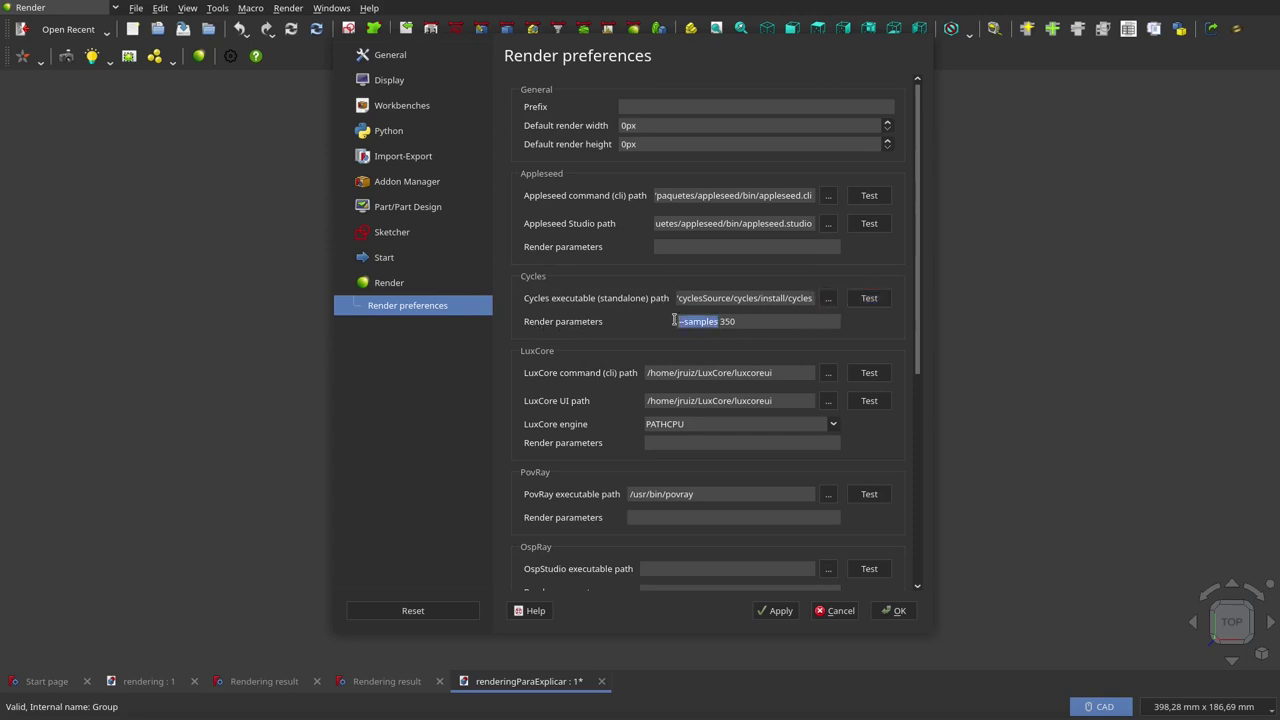
click(719, 322)
drag(718, 322, 757, 321)
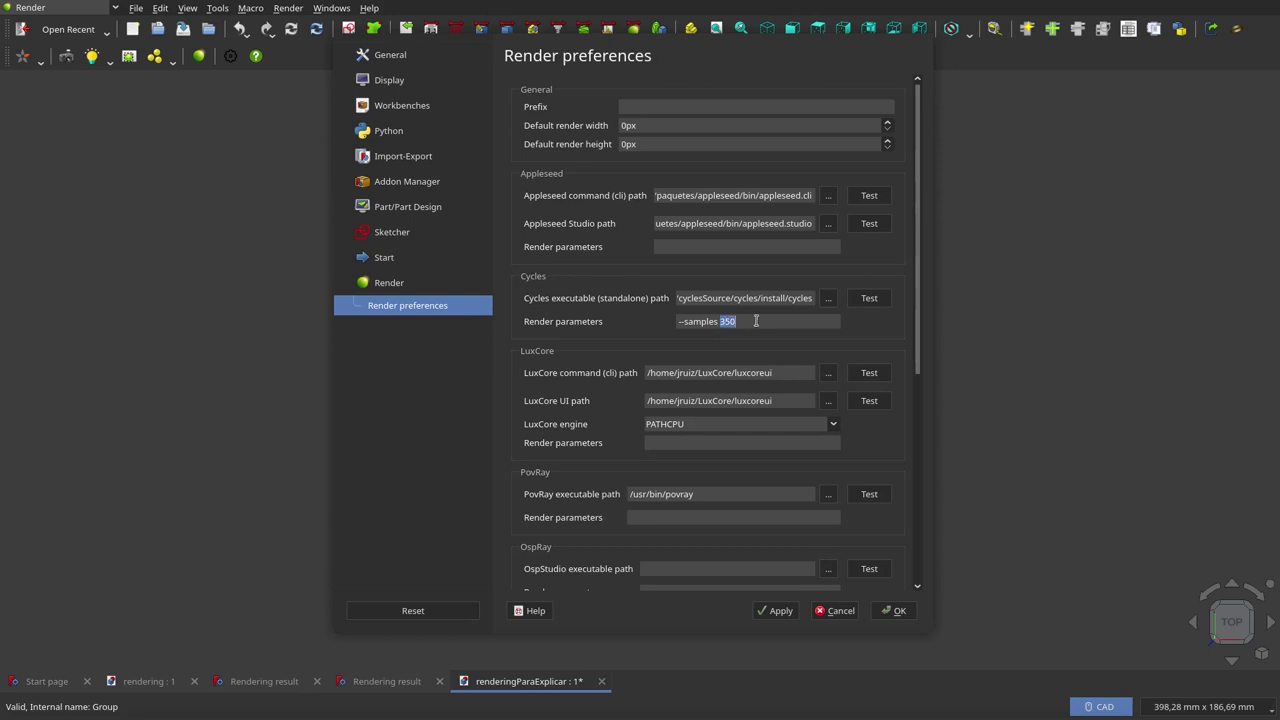
click(764, 320)
click(895, 612)
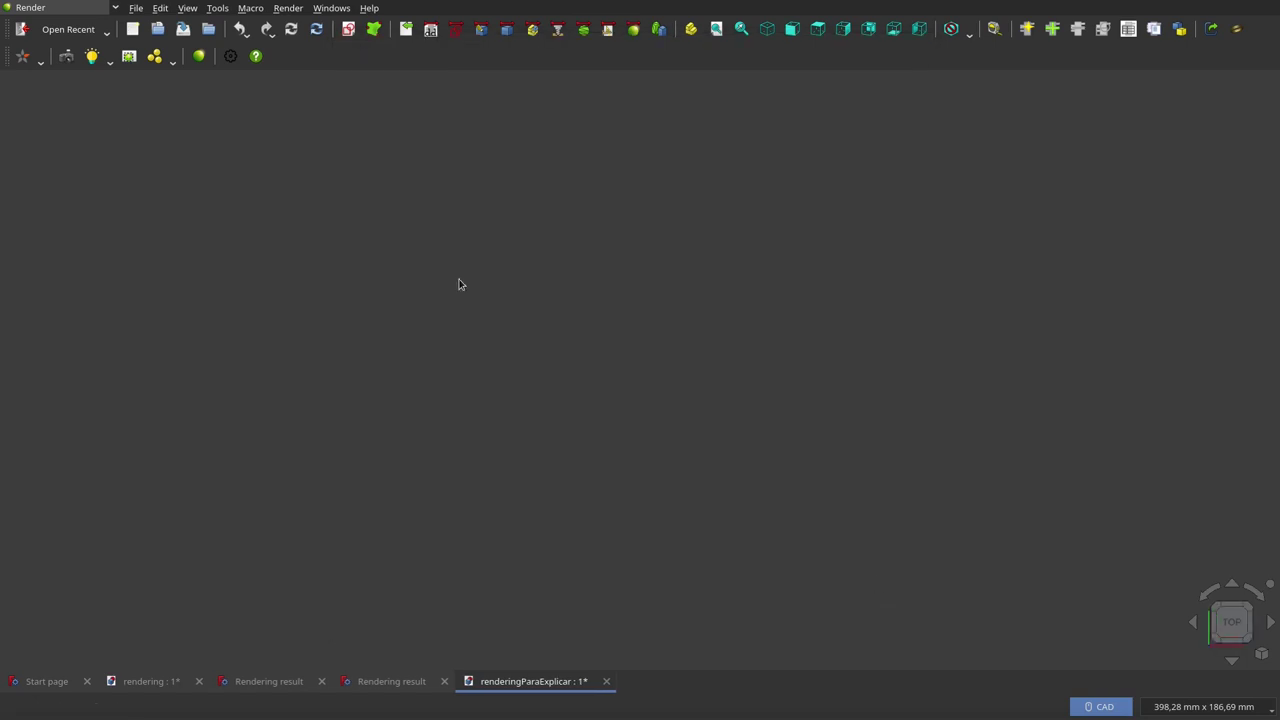
mouse_move(4, 300)
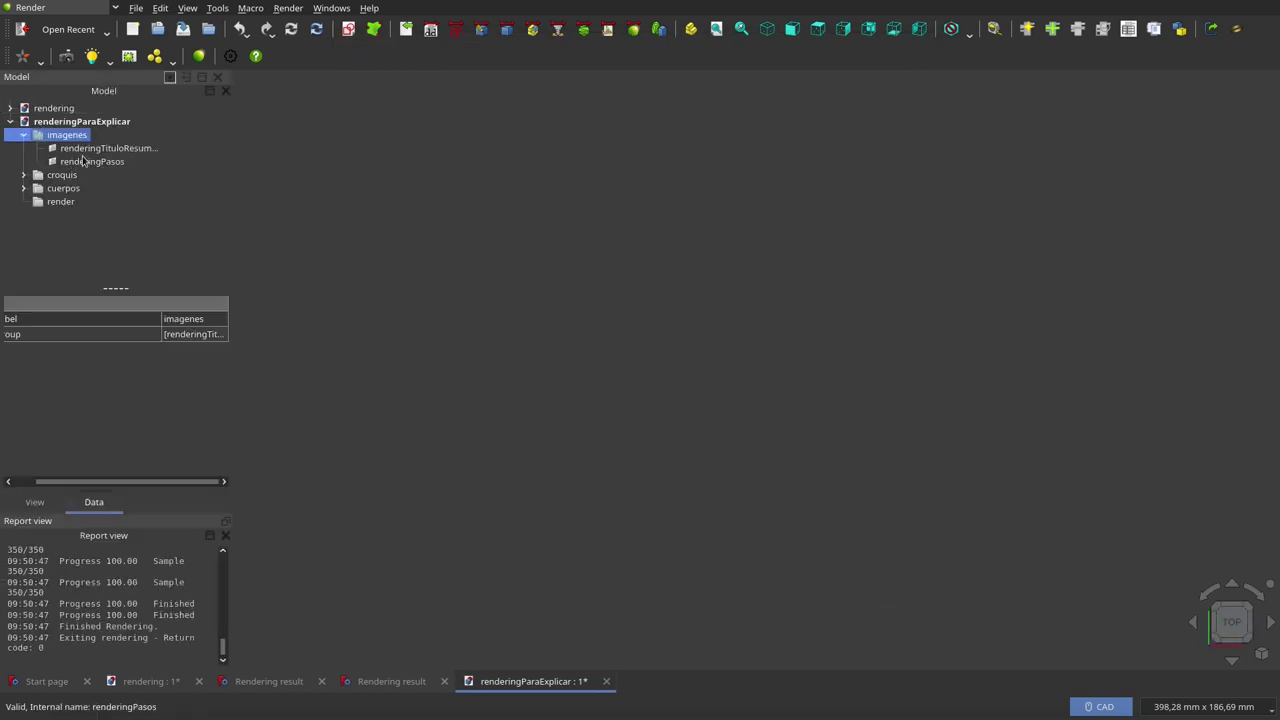
Toggle the renderingPasos steps image's visibility and collapse the imagenes group.
click(85, 161)
key(space)
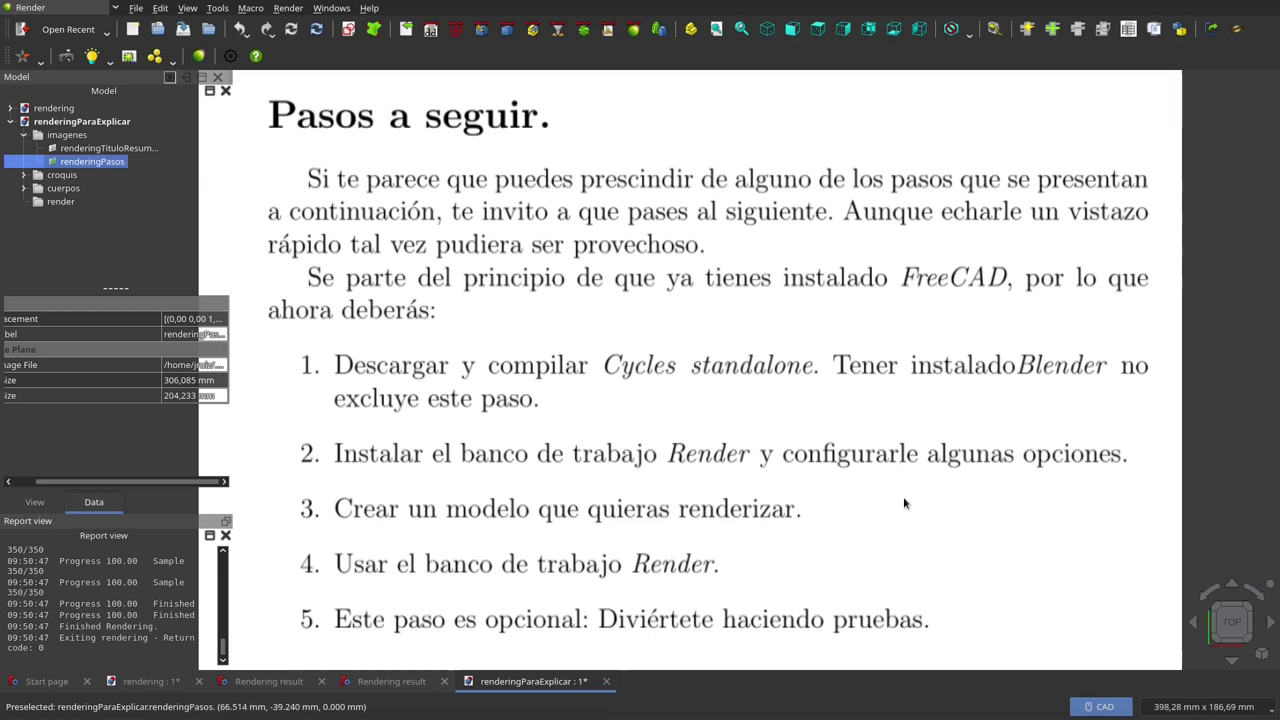
double_click(62, 134)
Expand cuerpos, show the piso floor body and switch to an isometric view.
double_click(62, 161)
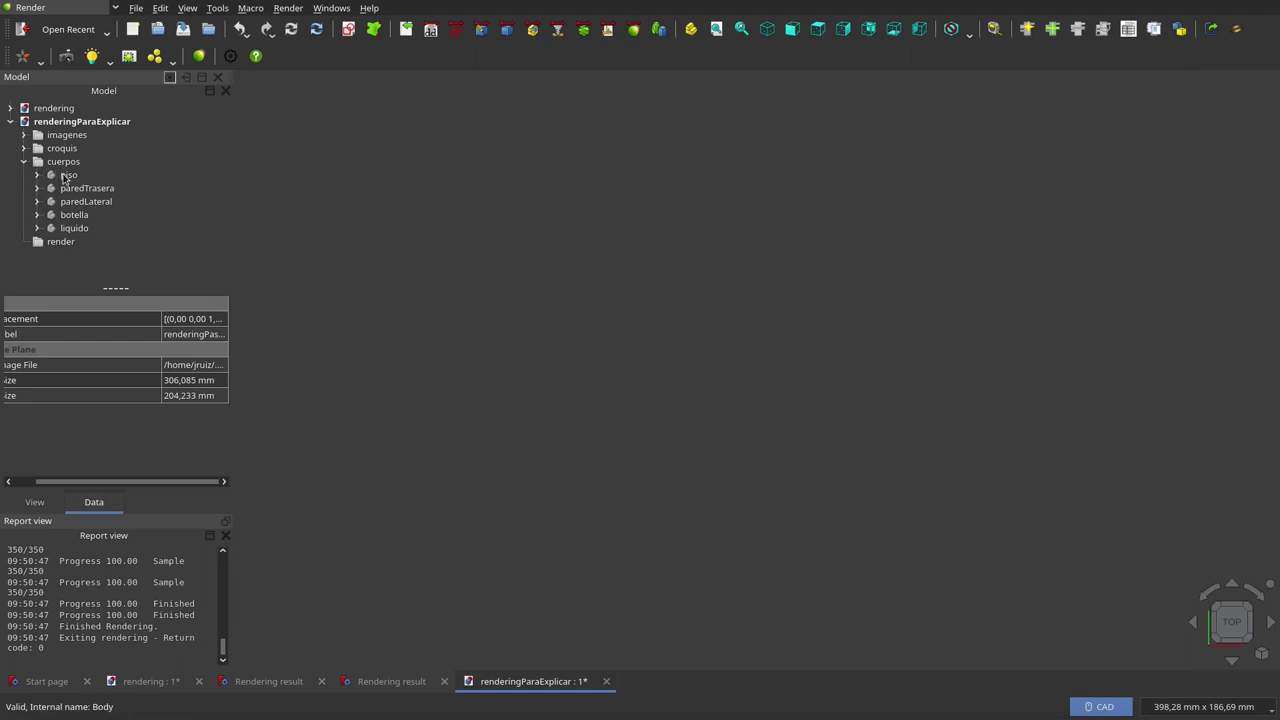
click(63, 176)
key(space)
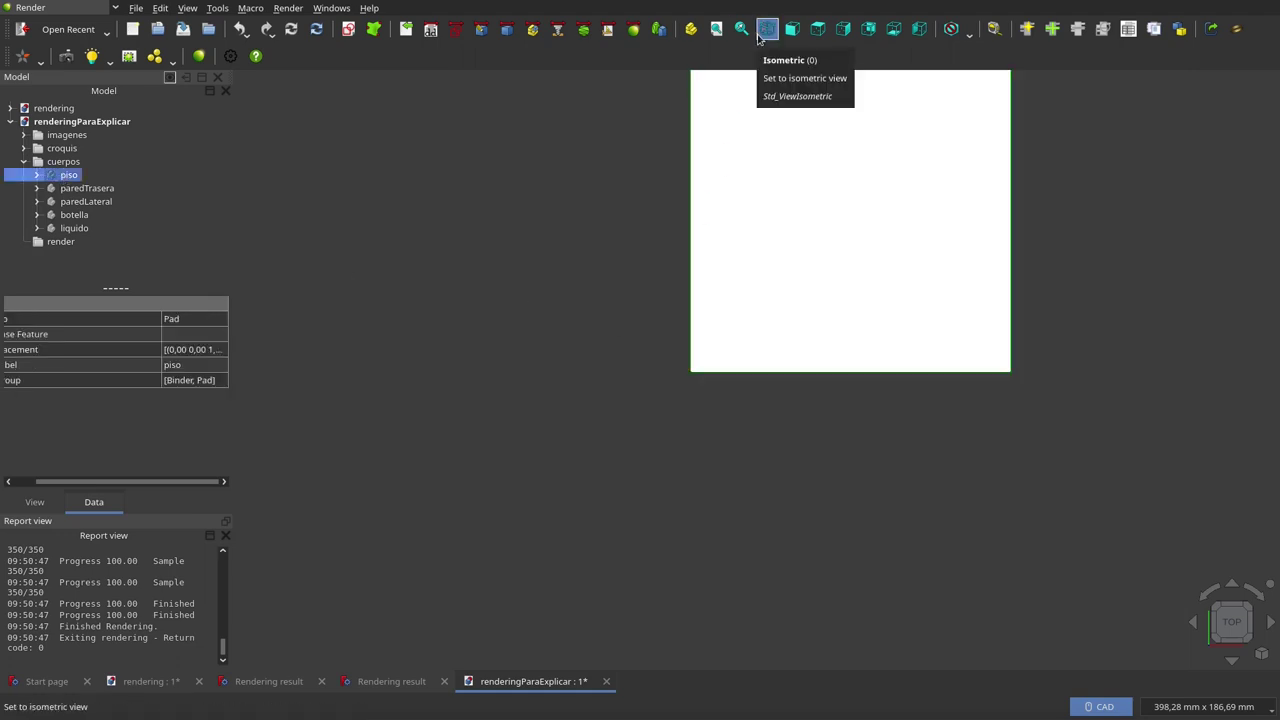
click(762, 30)
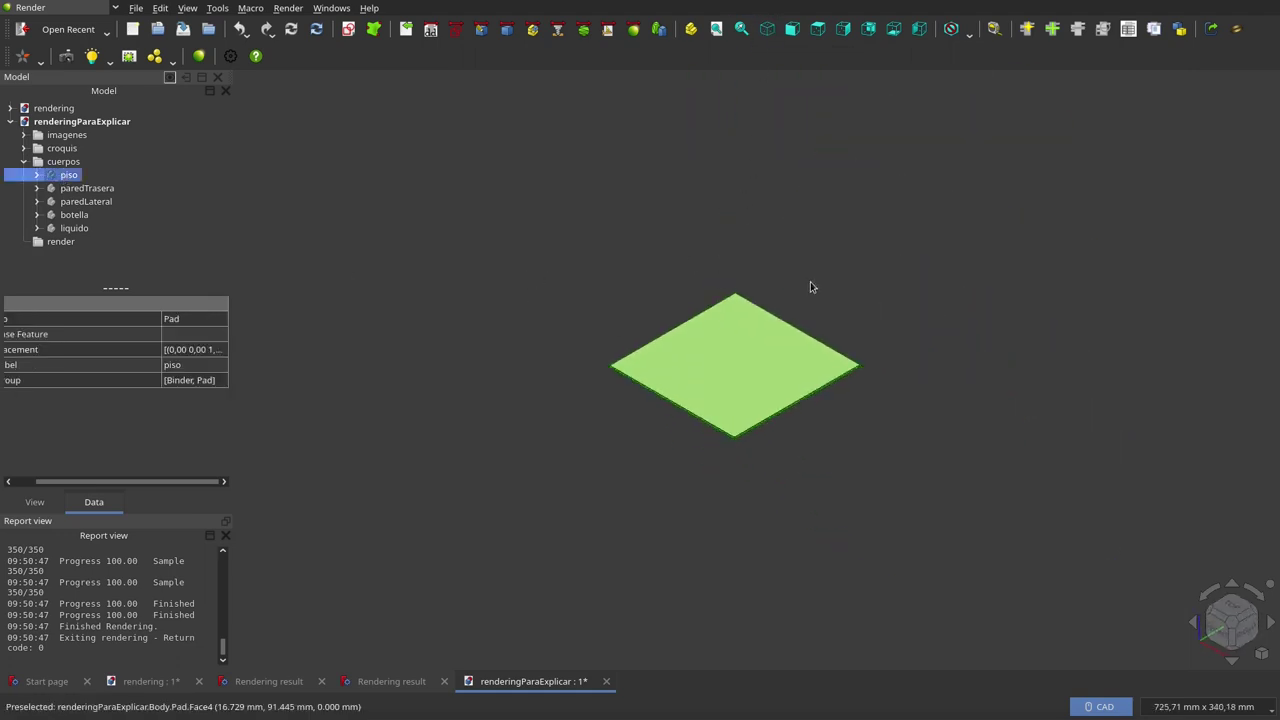
scroll(810, 300, up, 2)
click(933, 349)
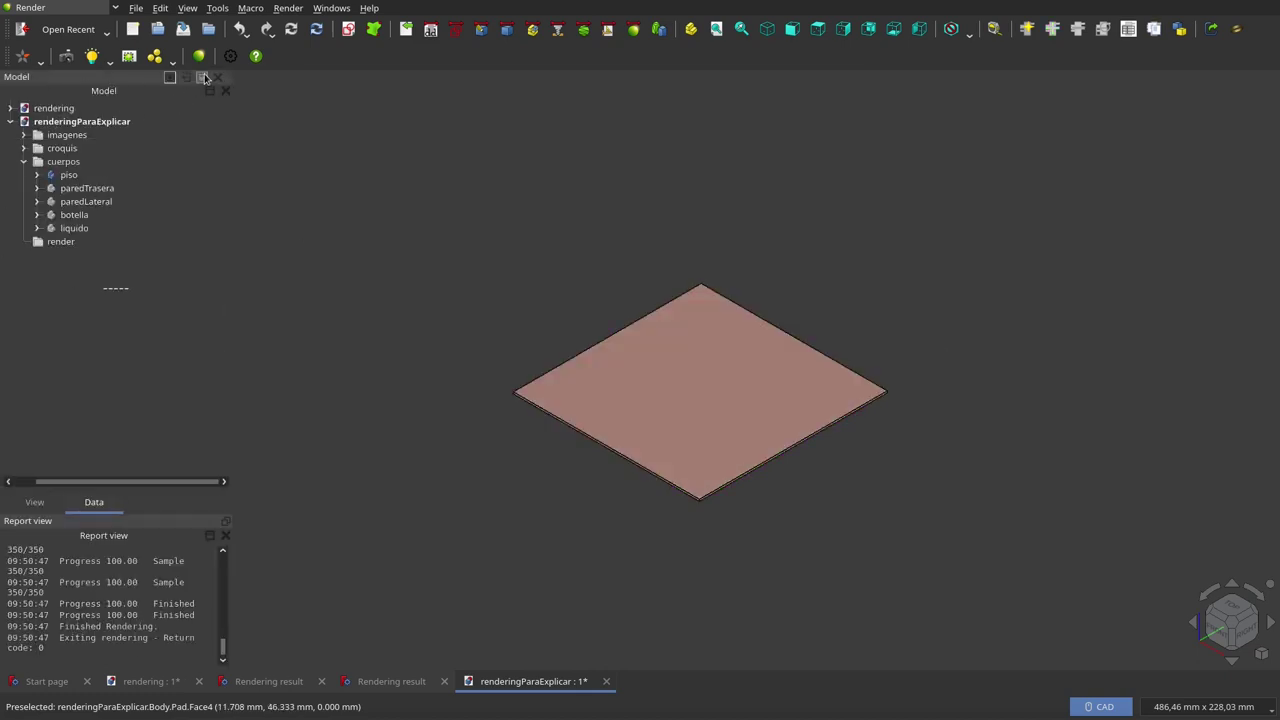
click(186, 77)
click(190, 94)
Show the paredTrasera back wall and paredLateral side wall, orbiting around the corner.
click(100, 192)
key(space)
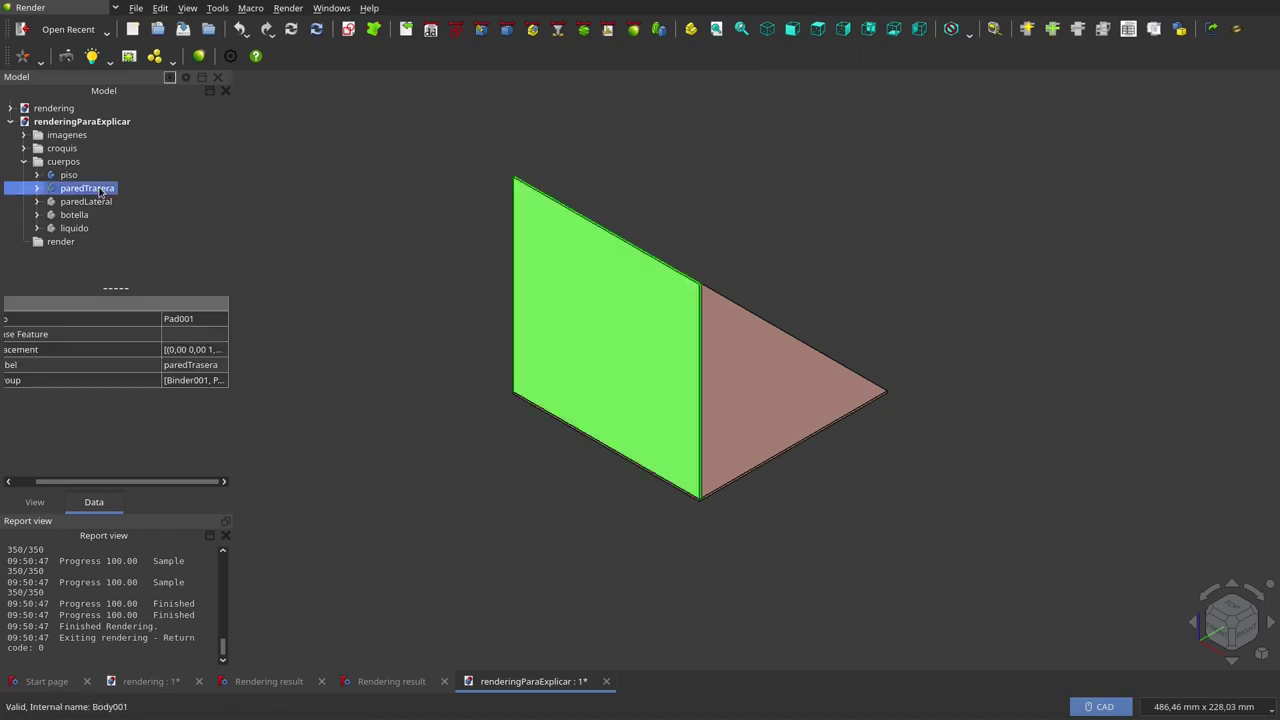
middle_drag(924, 501, 607, 546)
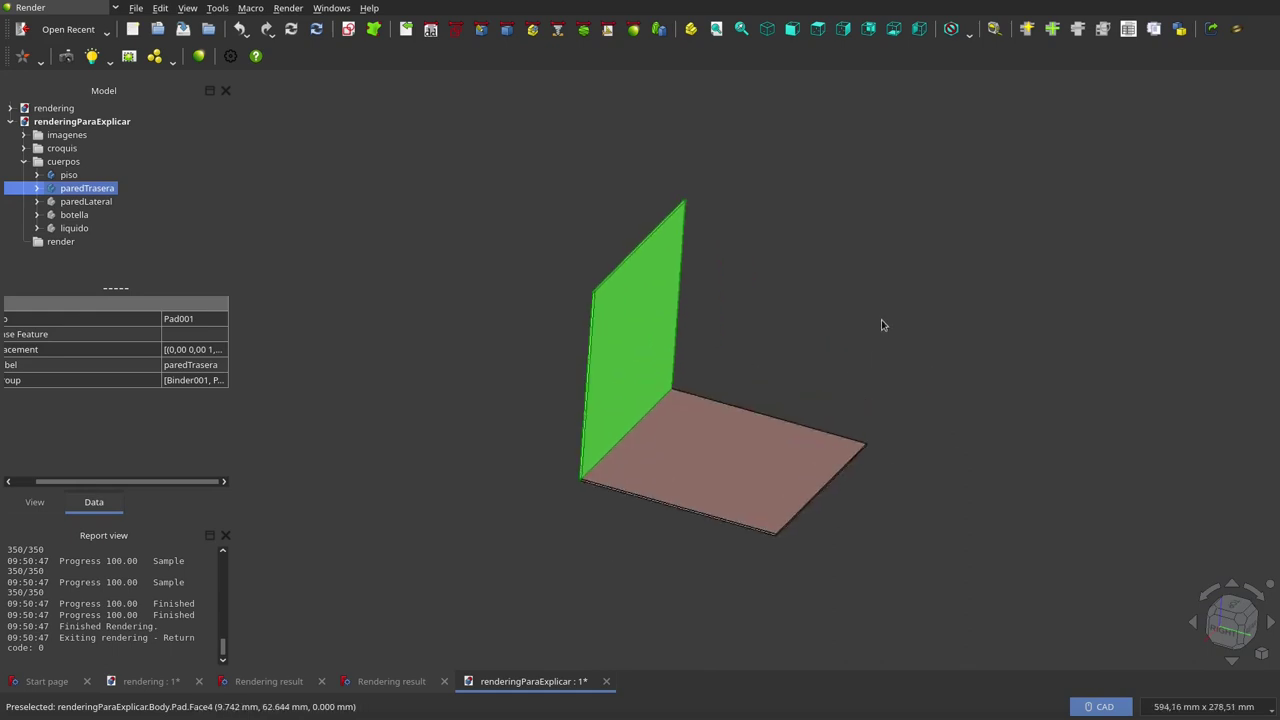
click(74, 205)
key(space)
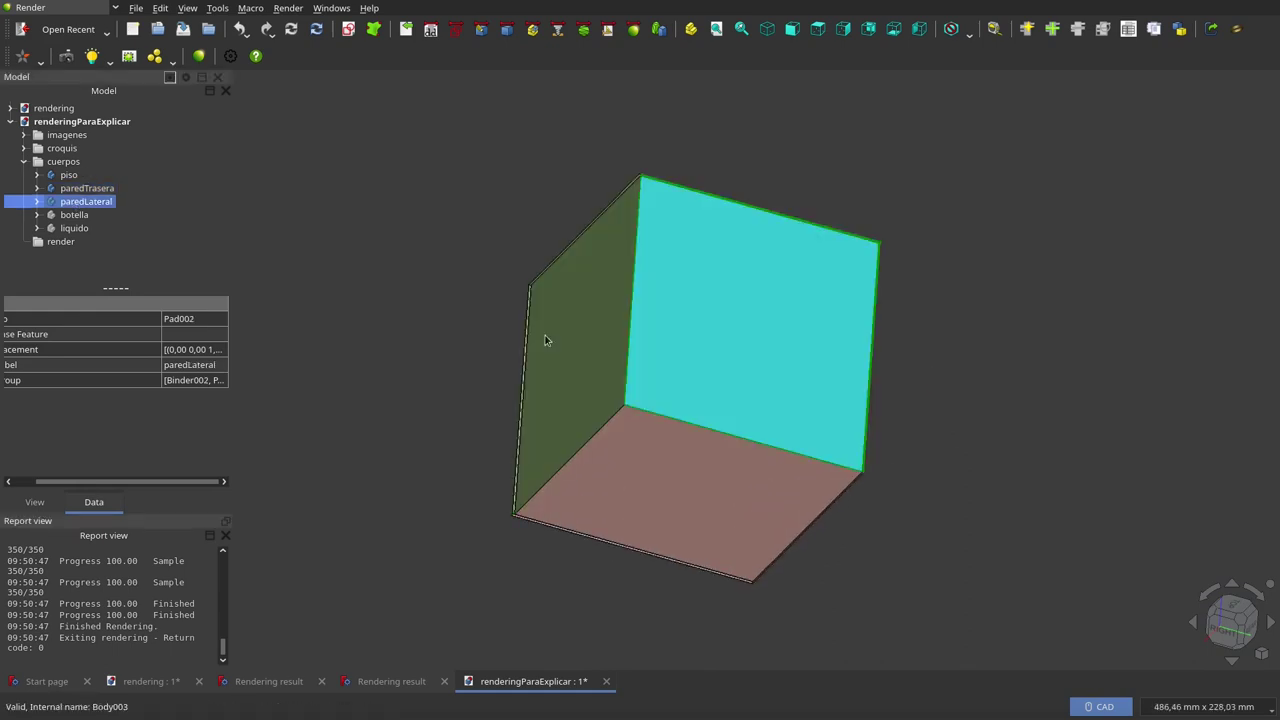
mouse_move(840, 368)
middle_down()
mouse_move(834, 337)
mouse_move(874, 334)
middle_up()
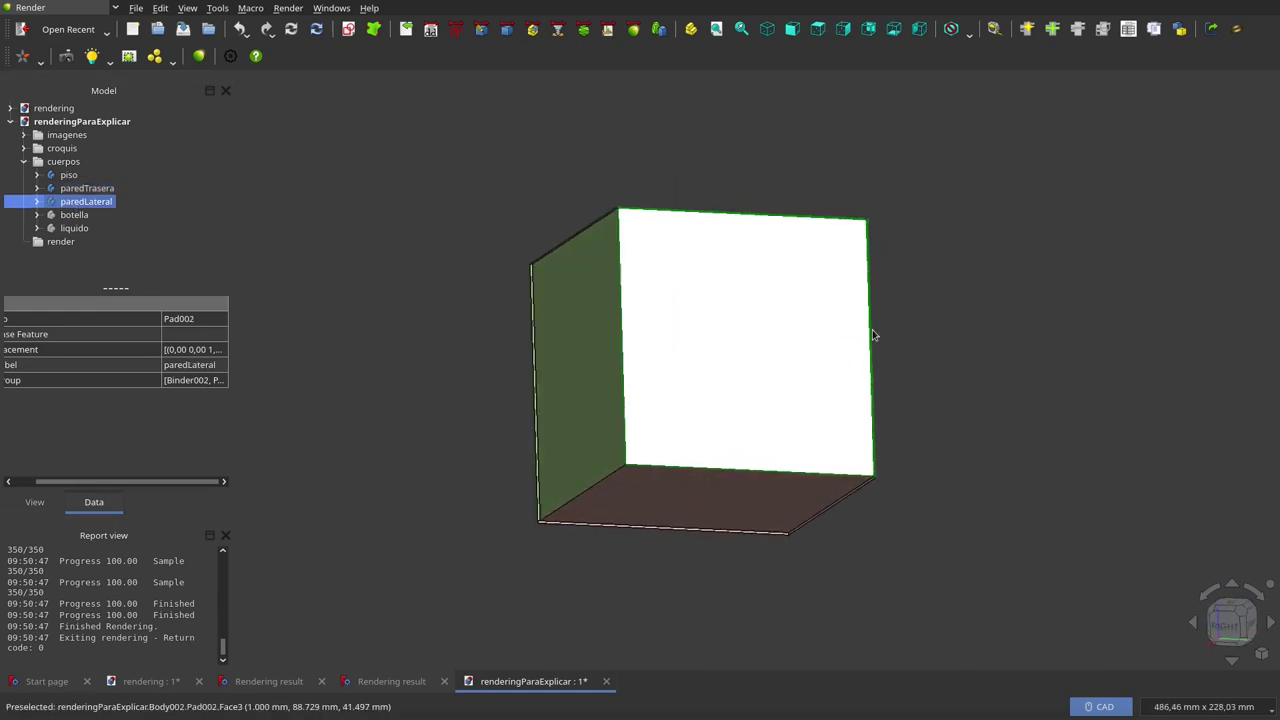
scroll(904, 549, up, 3)
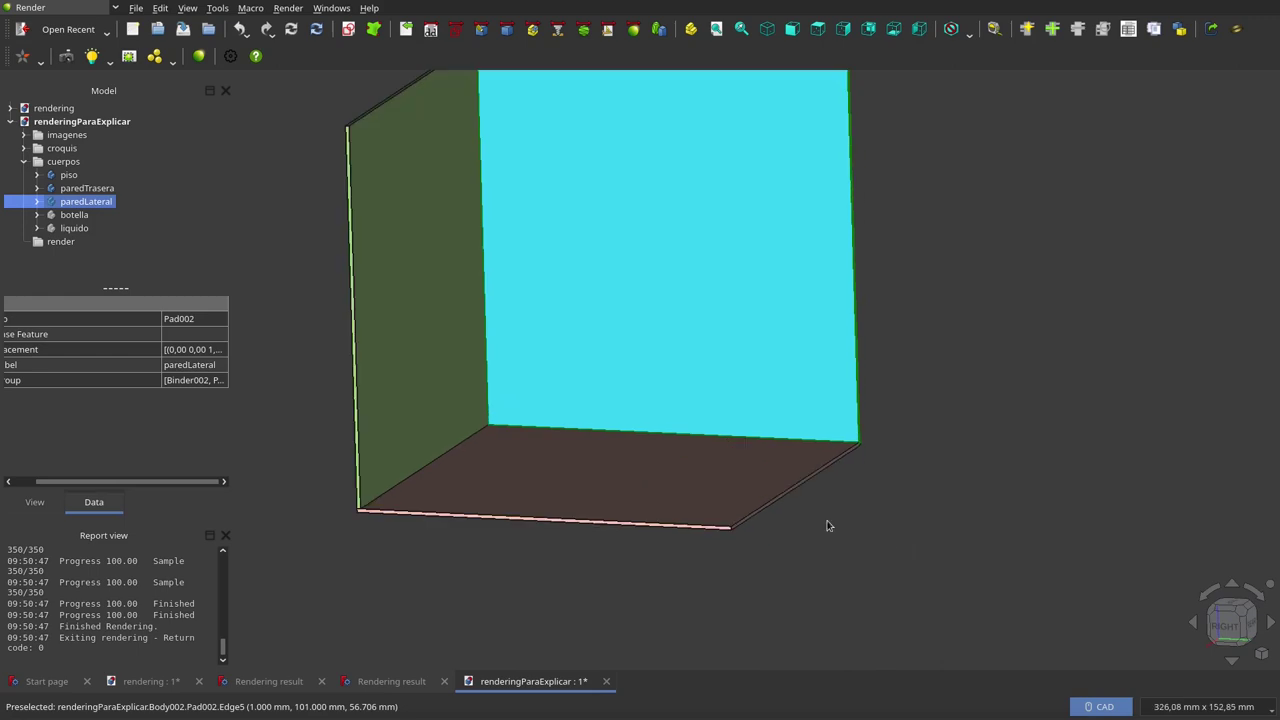
Show the botella bottle and check the liquido body, framing the bottle in the corner.
click(80, 217)
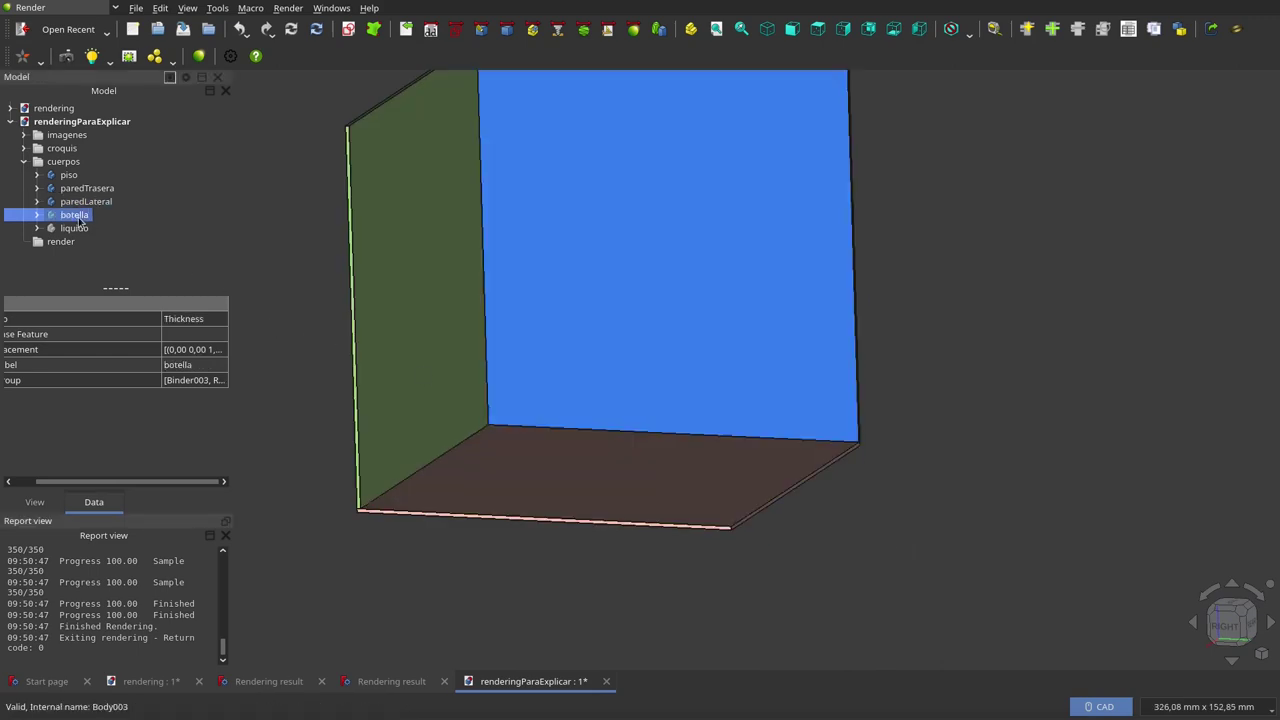
key(space)
click(929, 449)
mouse_move(766, 414)
middle_down()
mouse_move(748, 439)
mouse_move(833, 319)
mouse_move(670, 448)
middle_up()
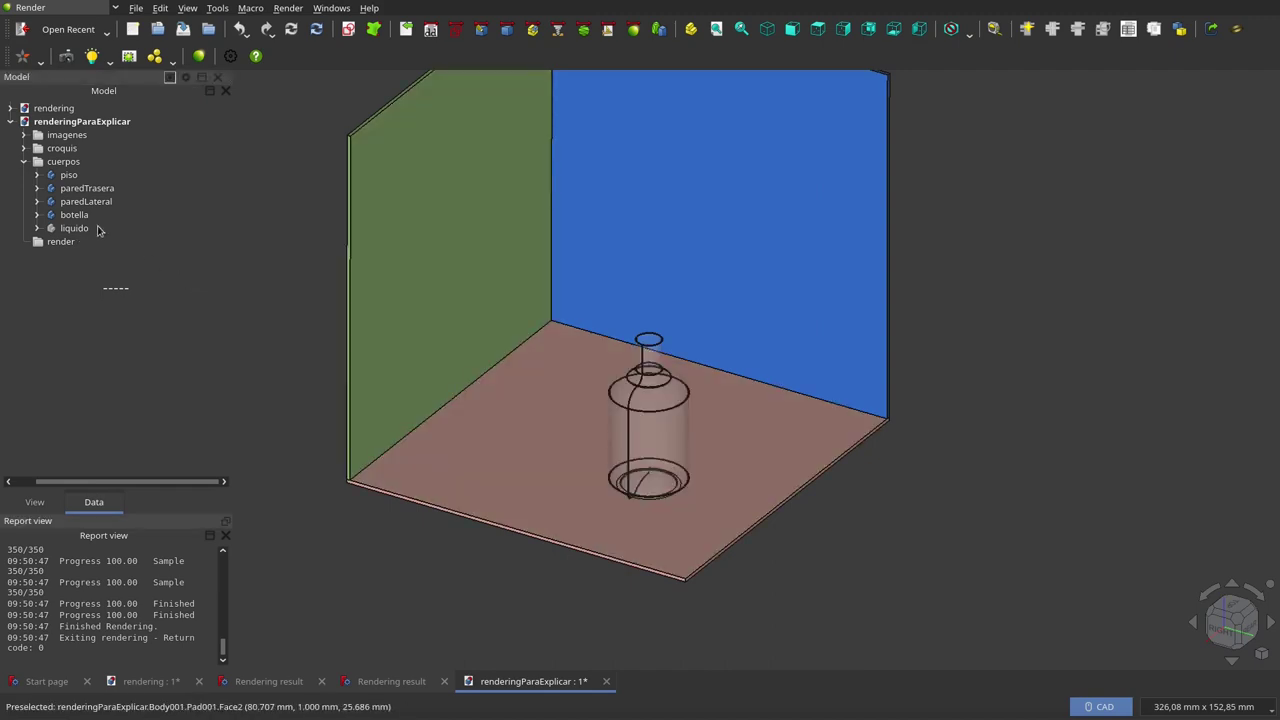
click(72, 231)
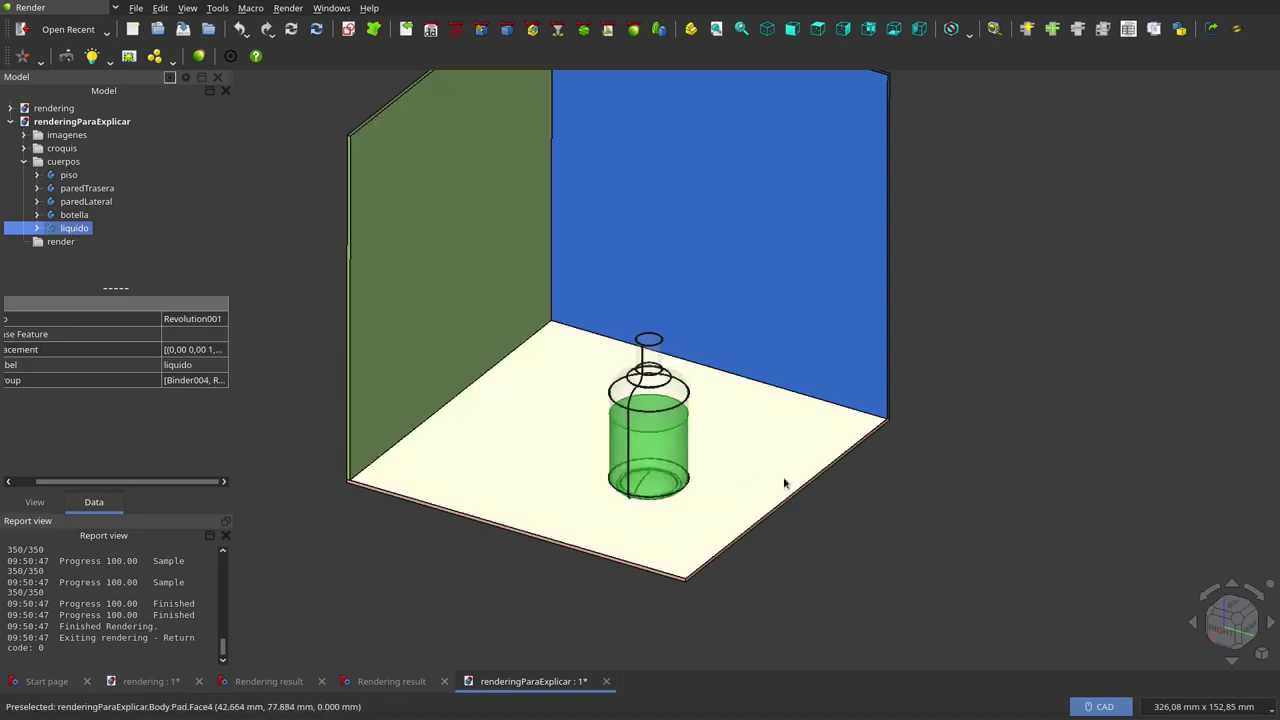
click(923, 534)
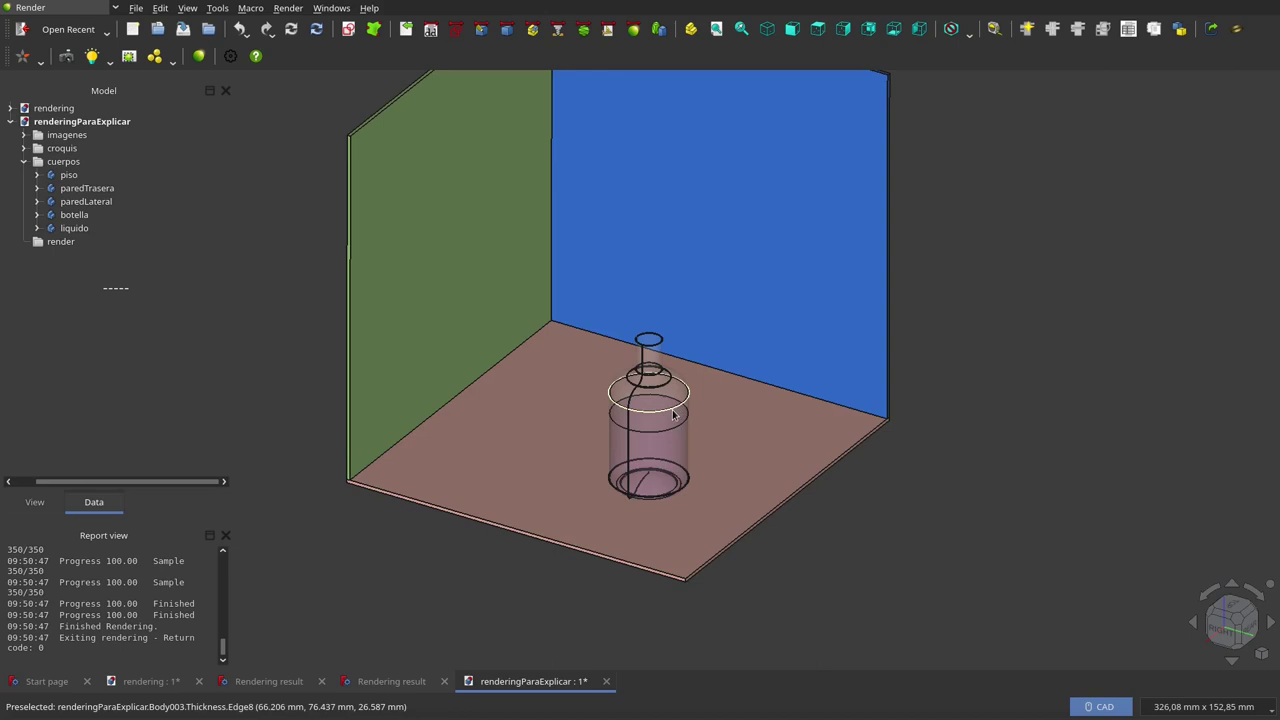
click(40, 62)
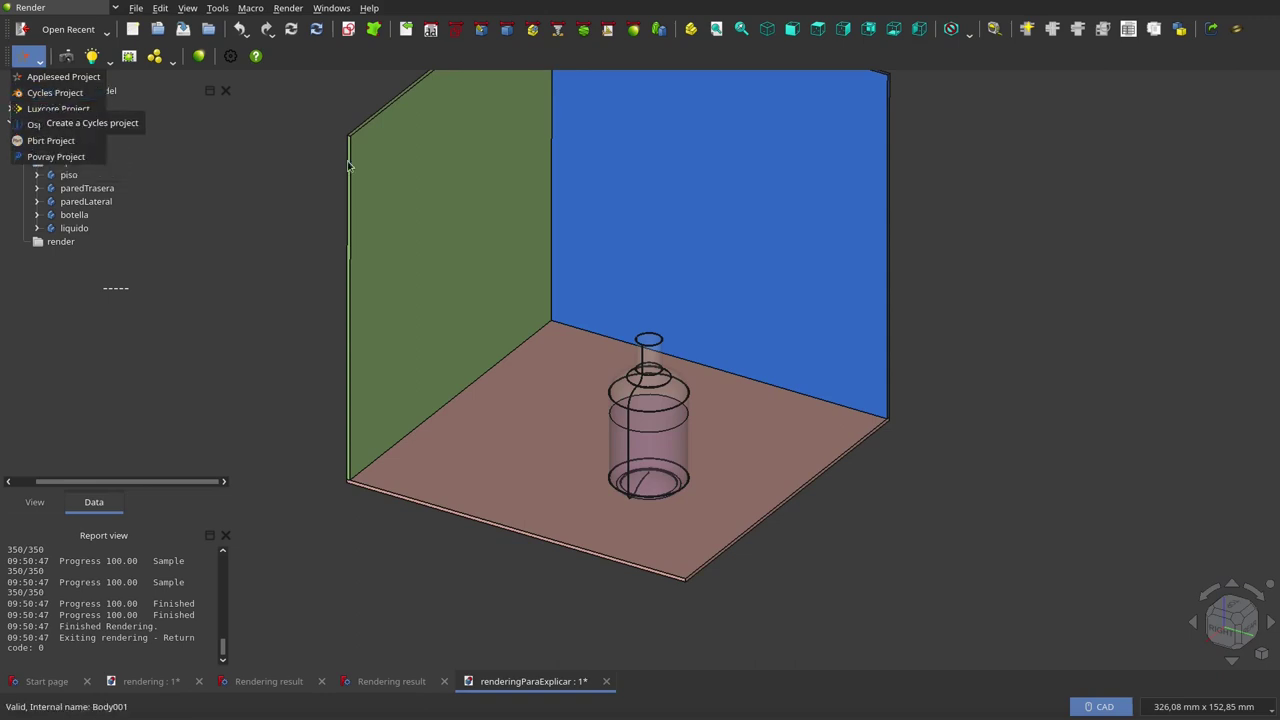
click(320, 198)
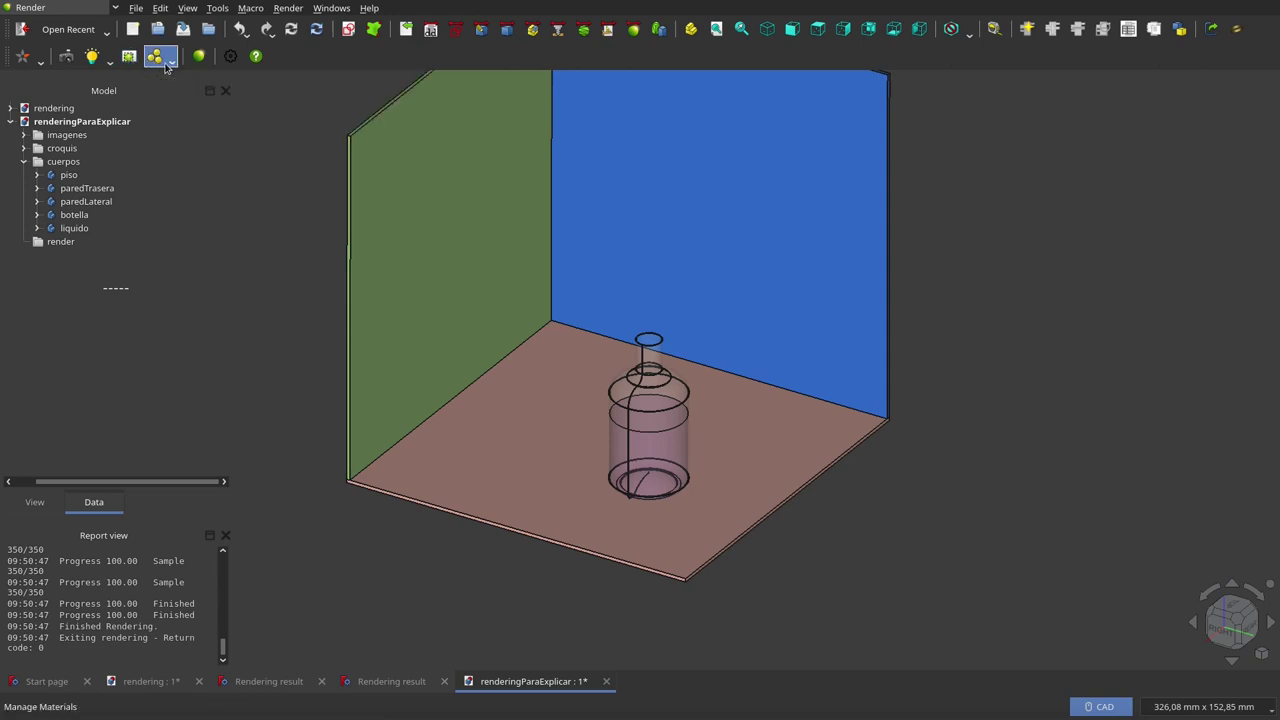
click(171, 63)
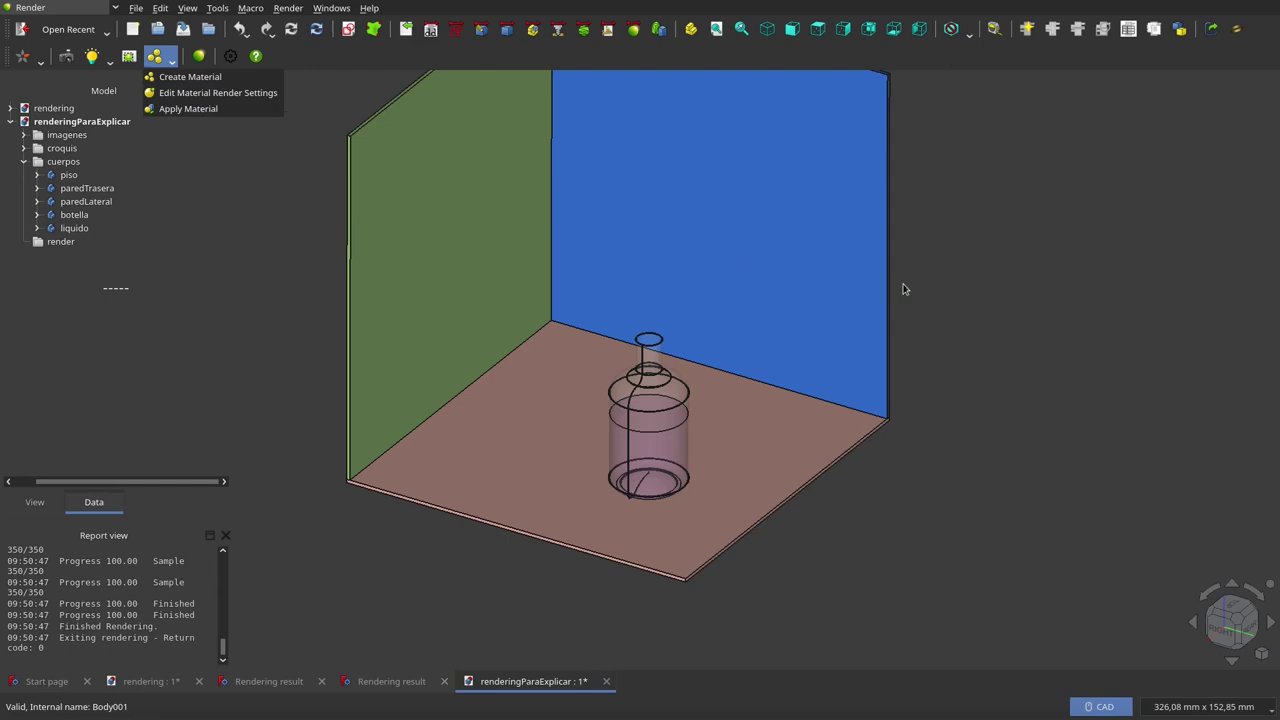
click(940, 284)
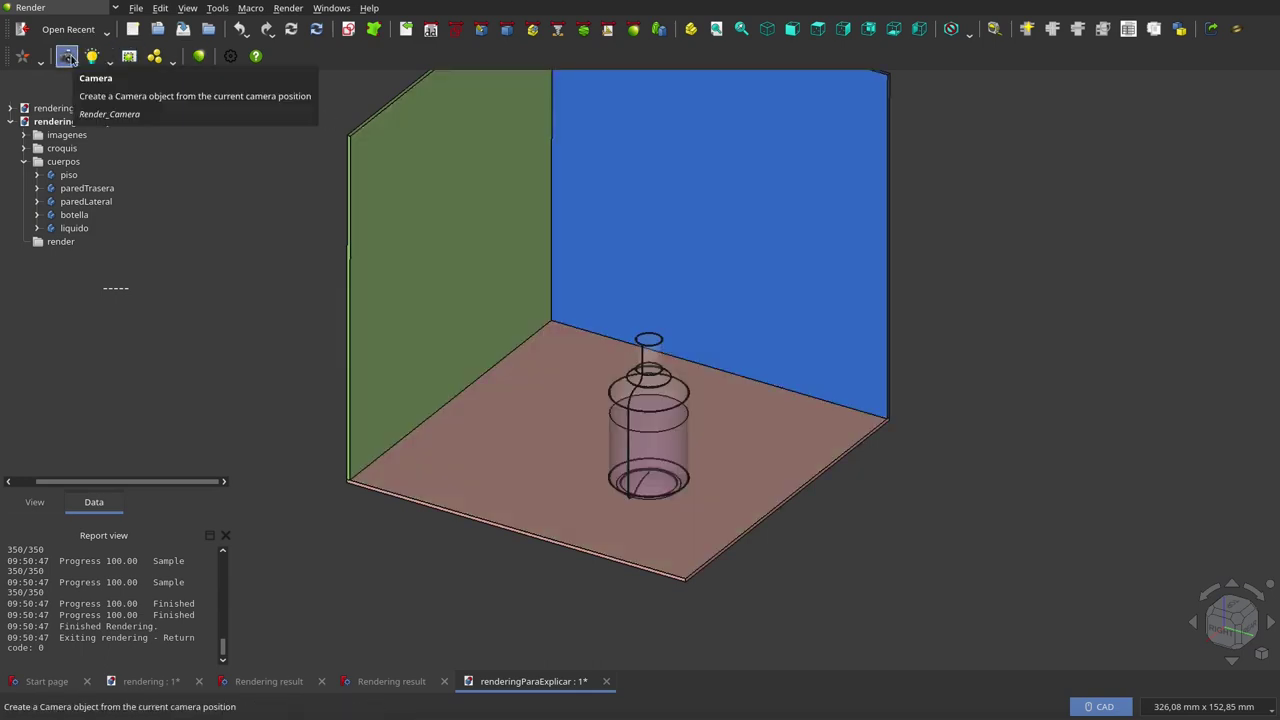
Add a Camera and set it to match the current front-on view of the room corner.
click(24, 161)
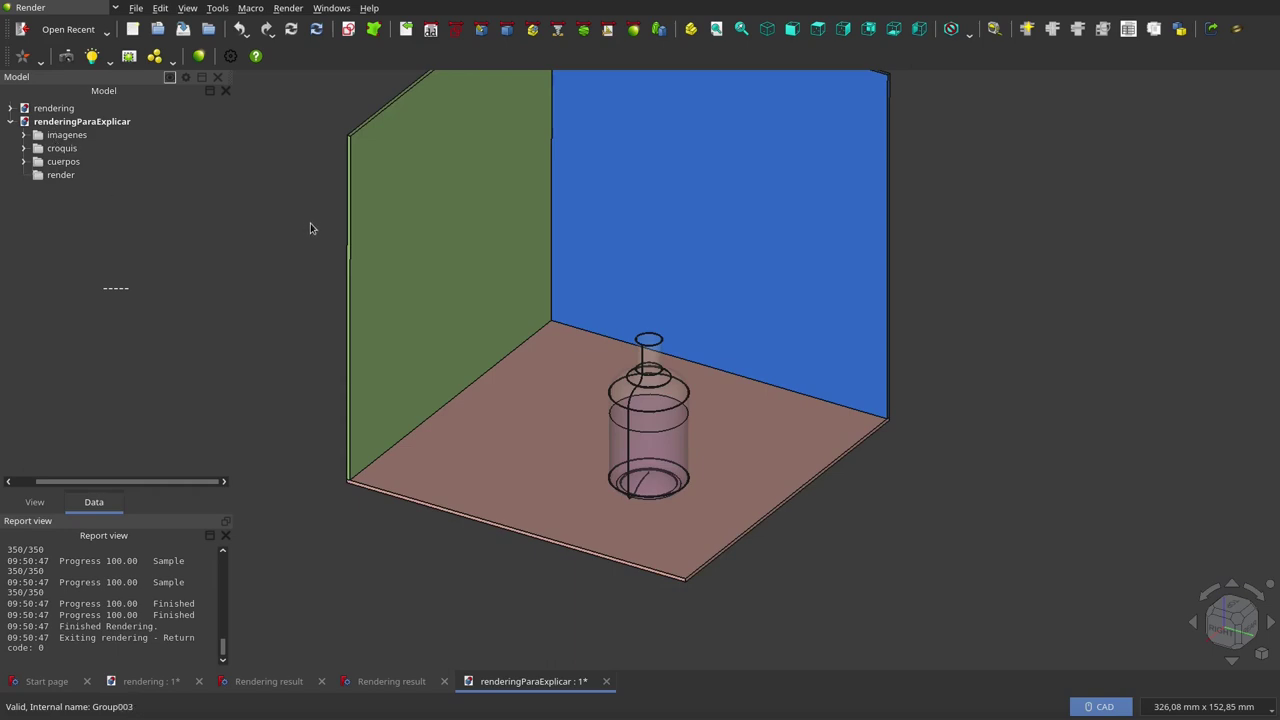
click(69, 58)
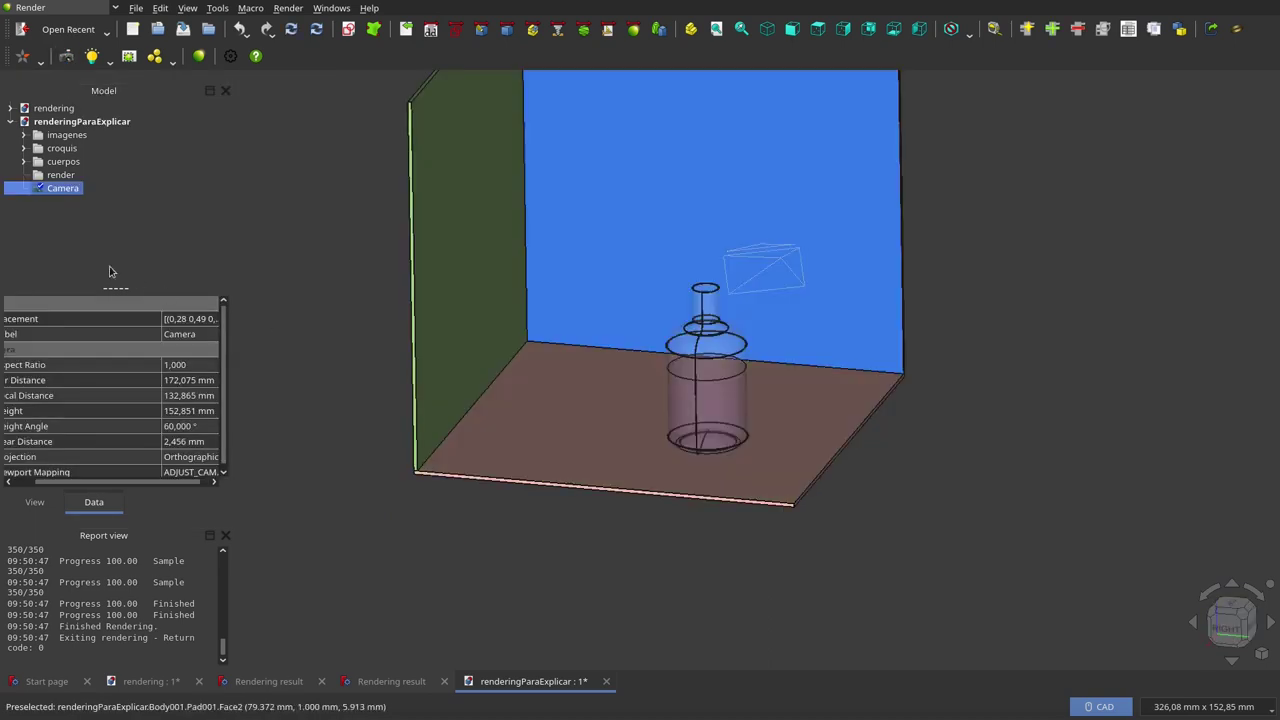
right_click(57, 193)
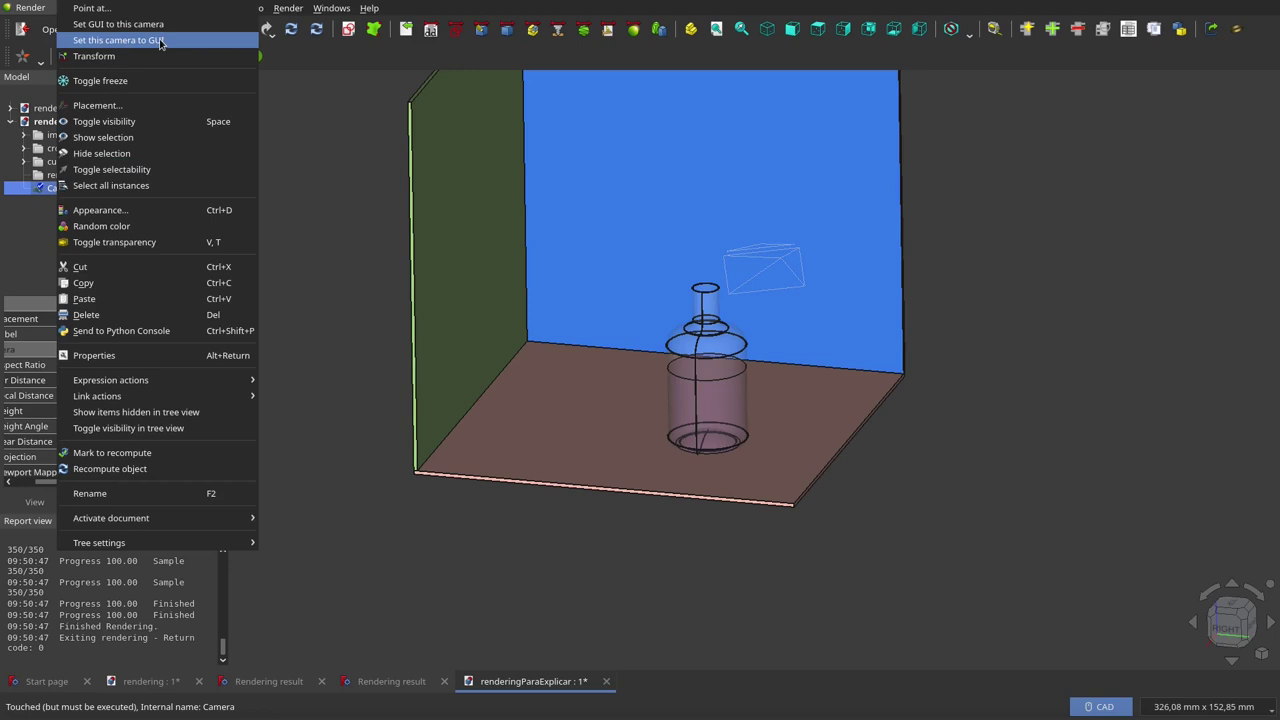
click(160, 42)
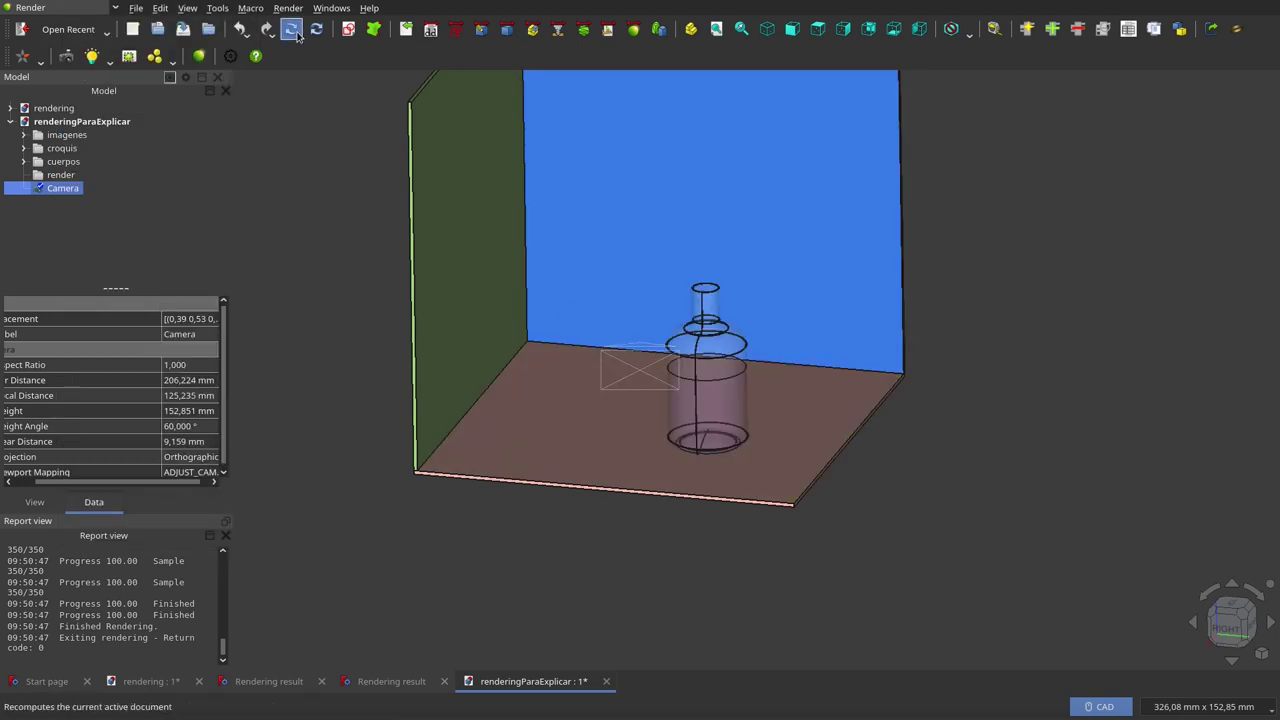
Add a Sunsky light and create a new material in a Materials group.
click(109, 60)
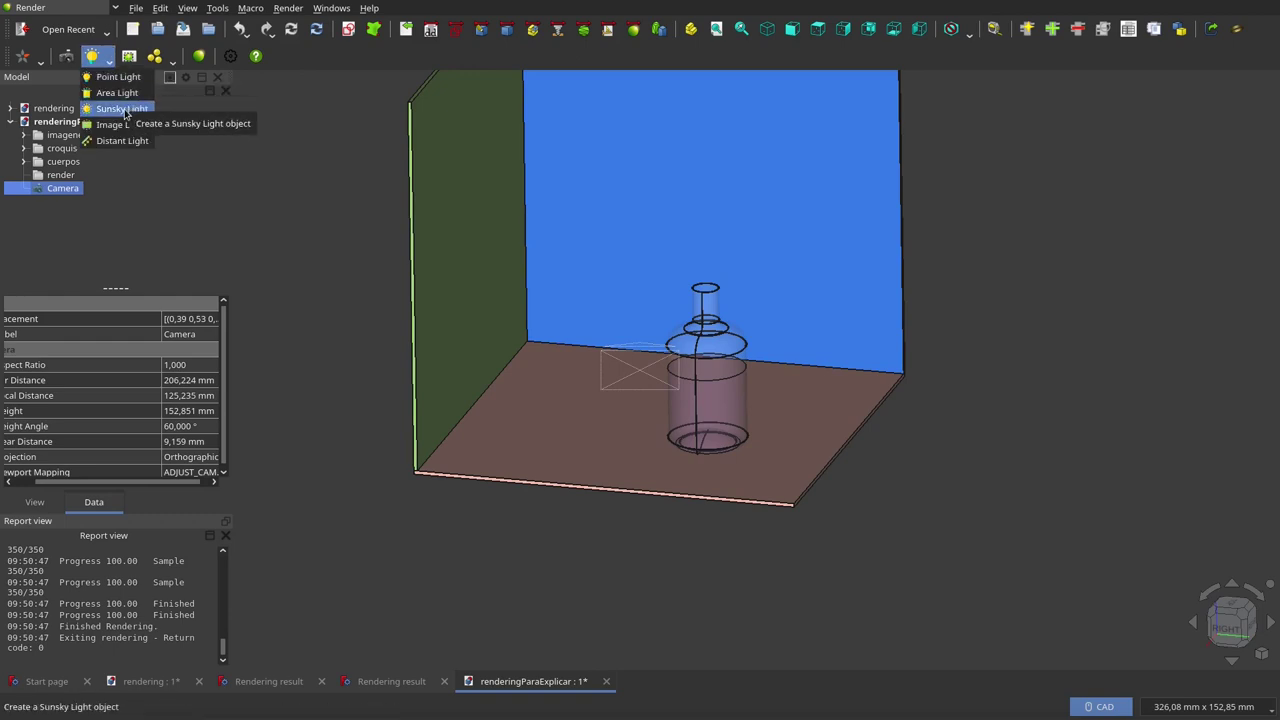
click(122, 109)
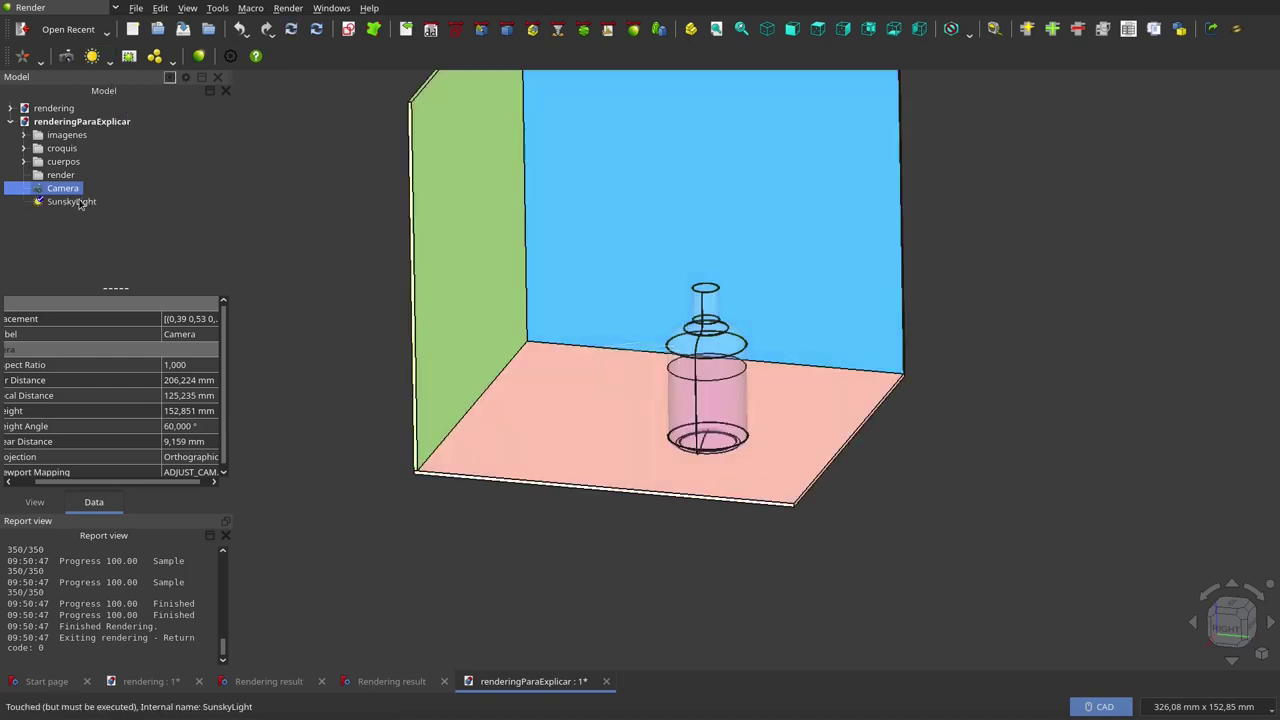
click(80, 211)
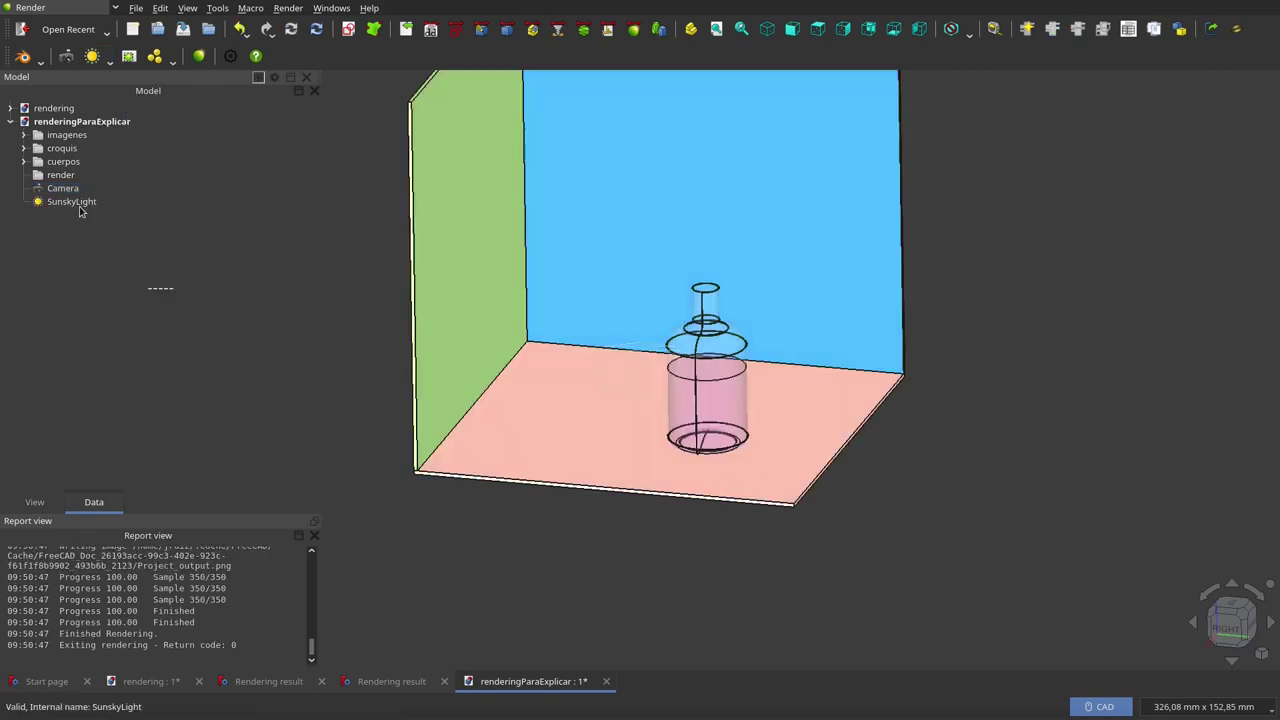
click(173, 60)
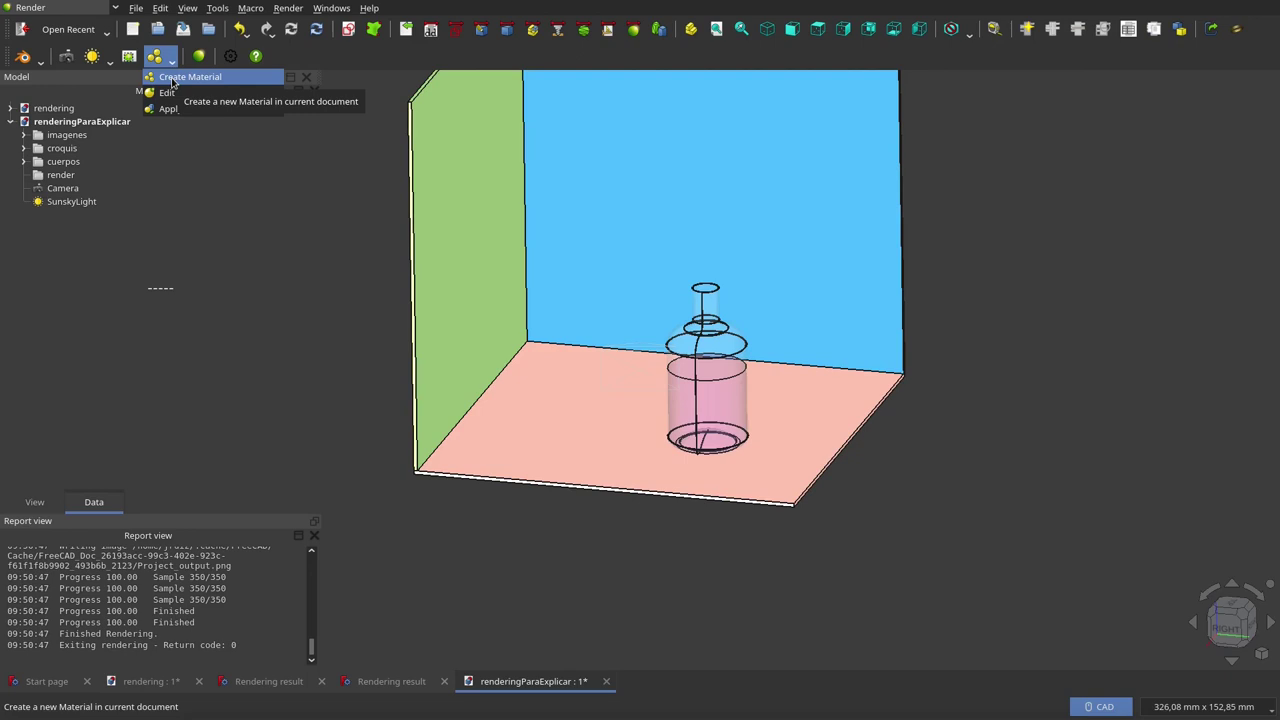
click(173, 79)
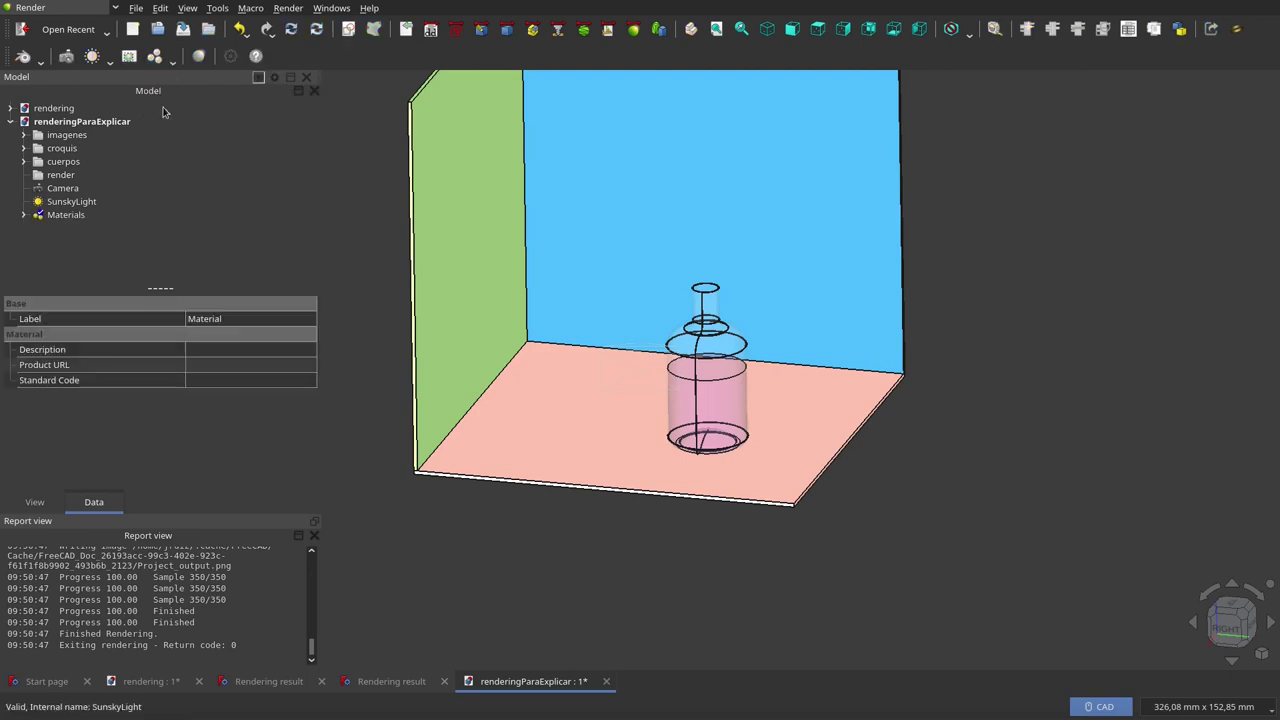
Base the new material on RENDER - GlossyPlastic and name it piso.
click(26, 220)
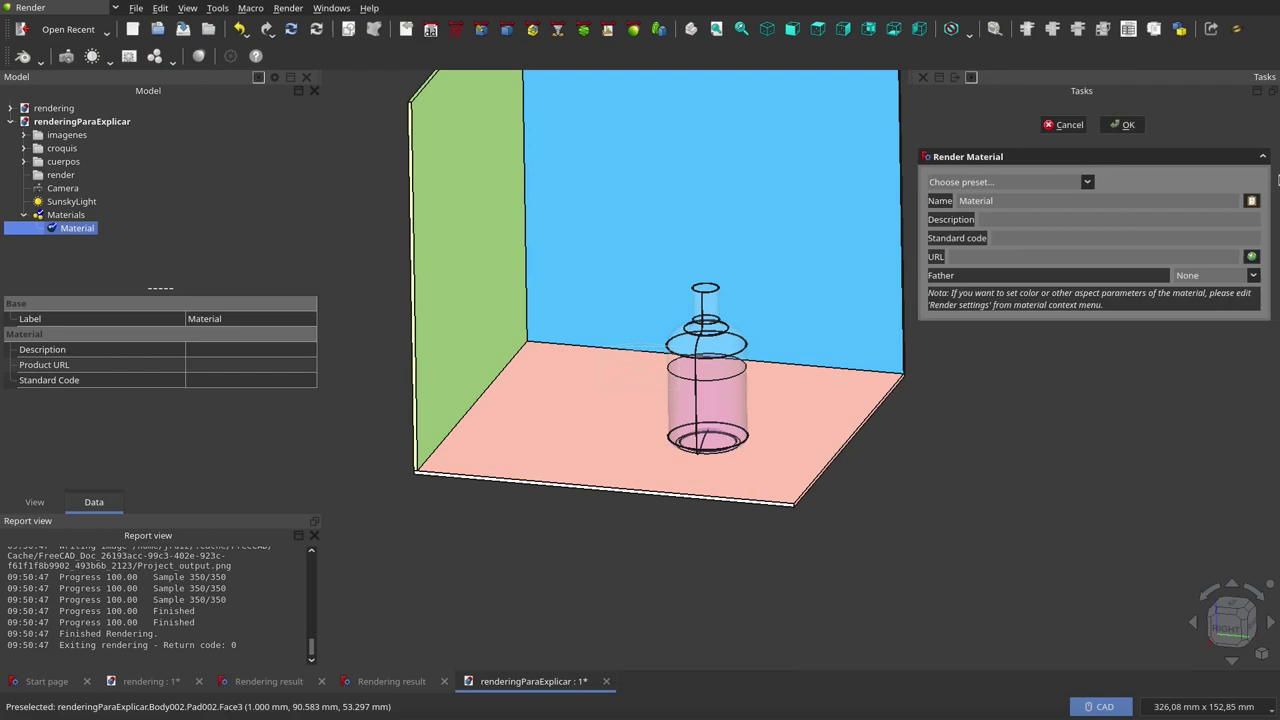
click(1088, 183)
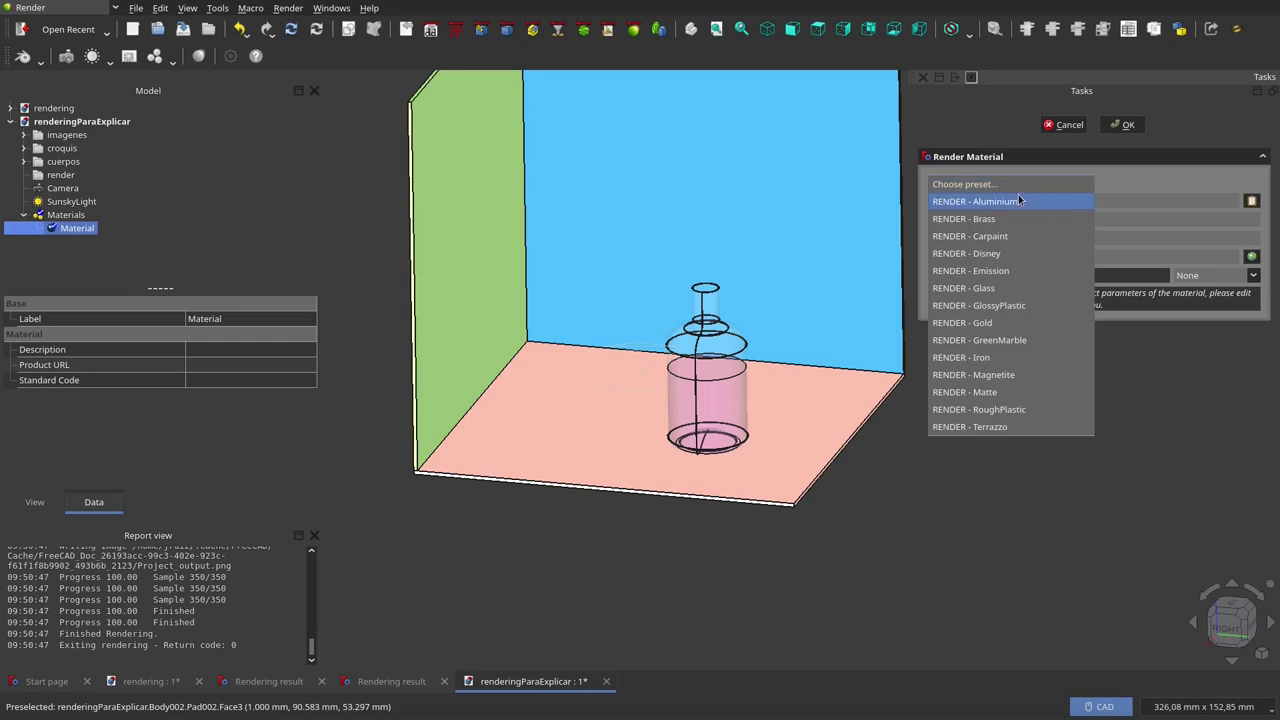
click(1011, 308)
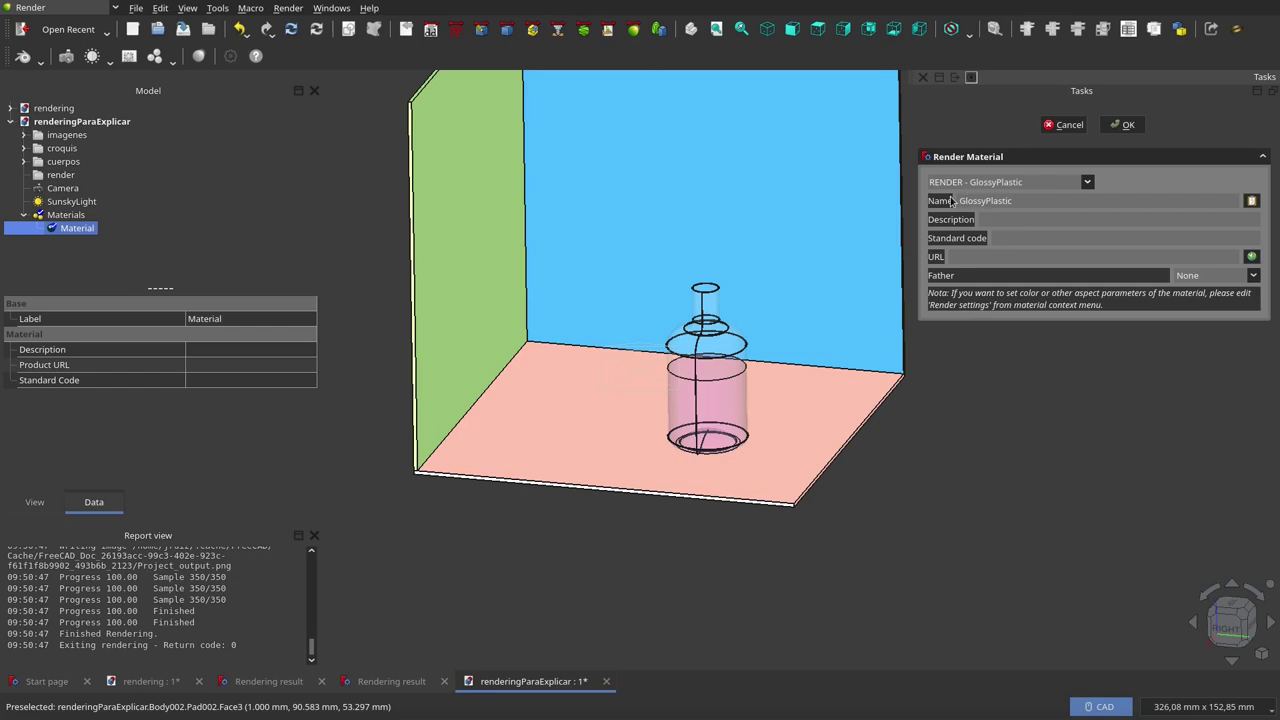
double_click(1024, 204)
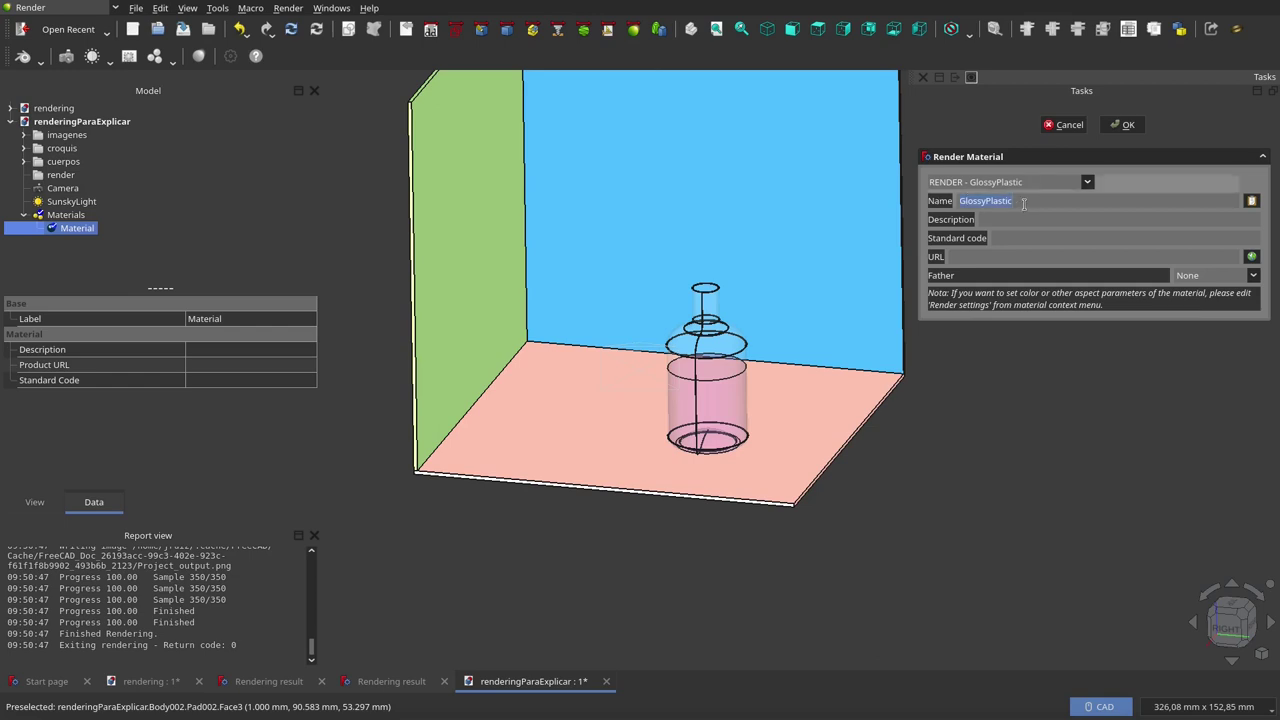
text(piso)
key(Return)
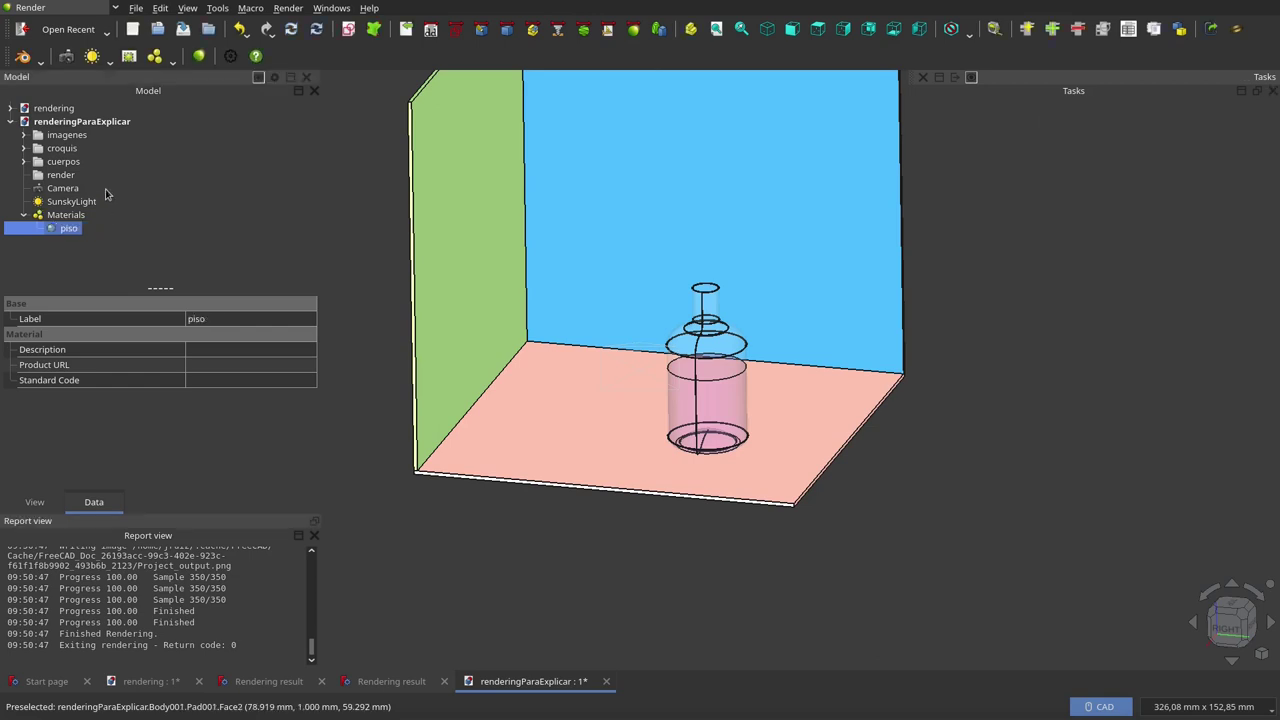
Create a second material from the RENDER - Matte preset named unaPared.
click(155, 56)
click(1087, 185)
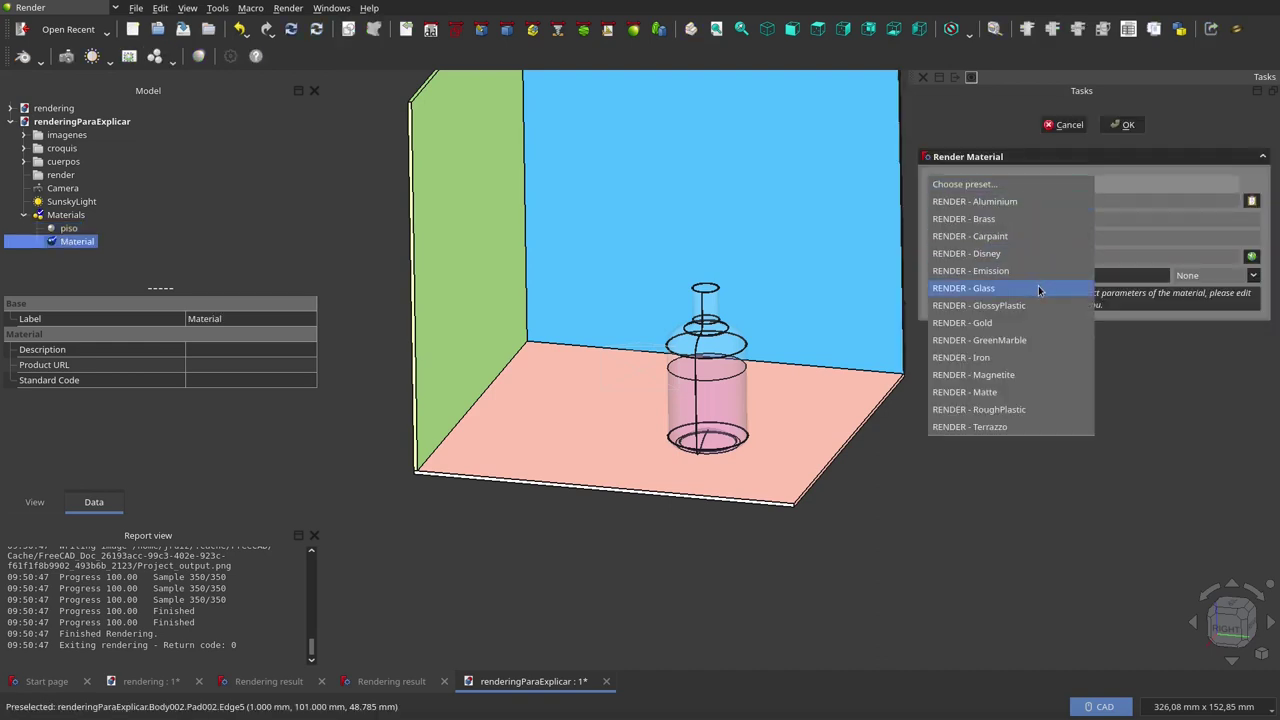
click(1022, 392)
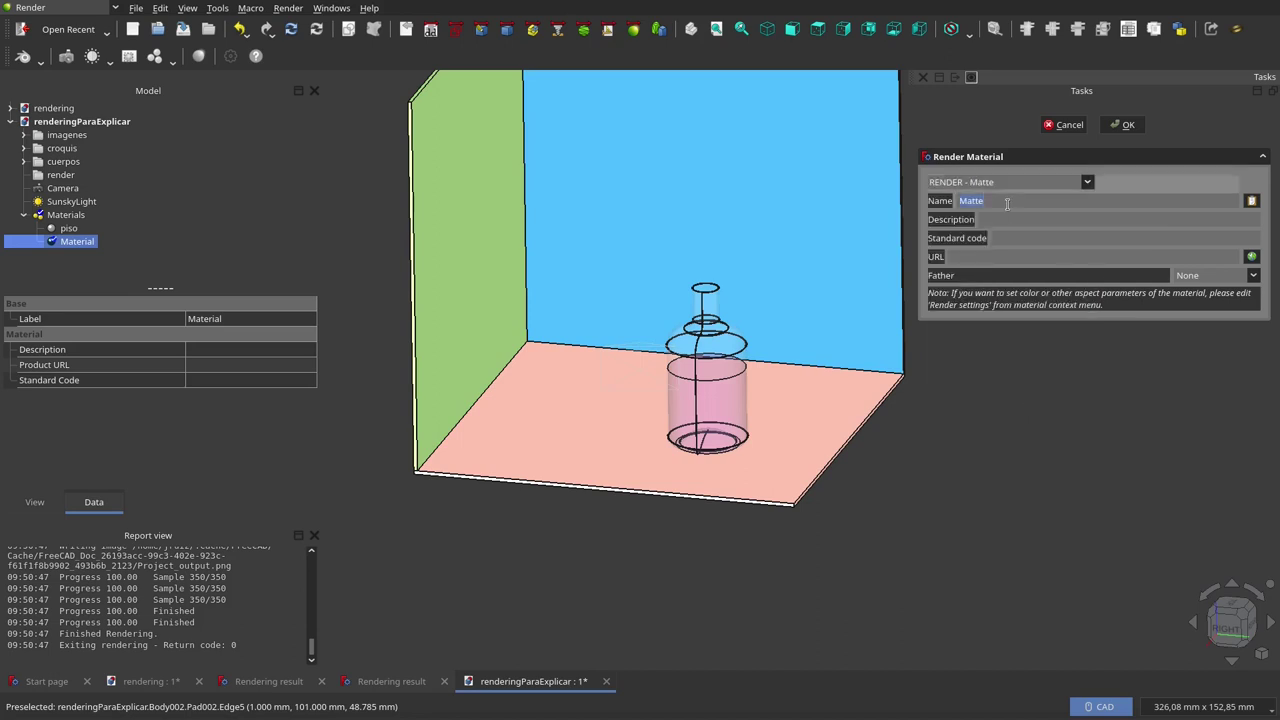
text(unaPared)
click(1121, 126)
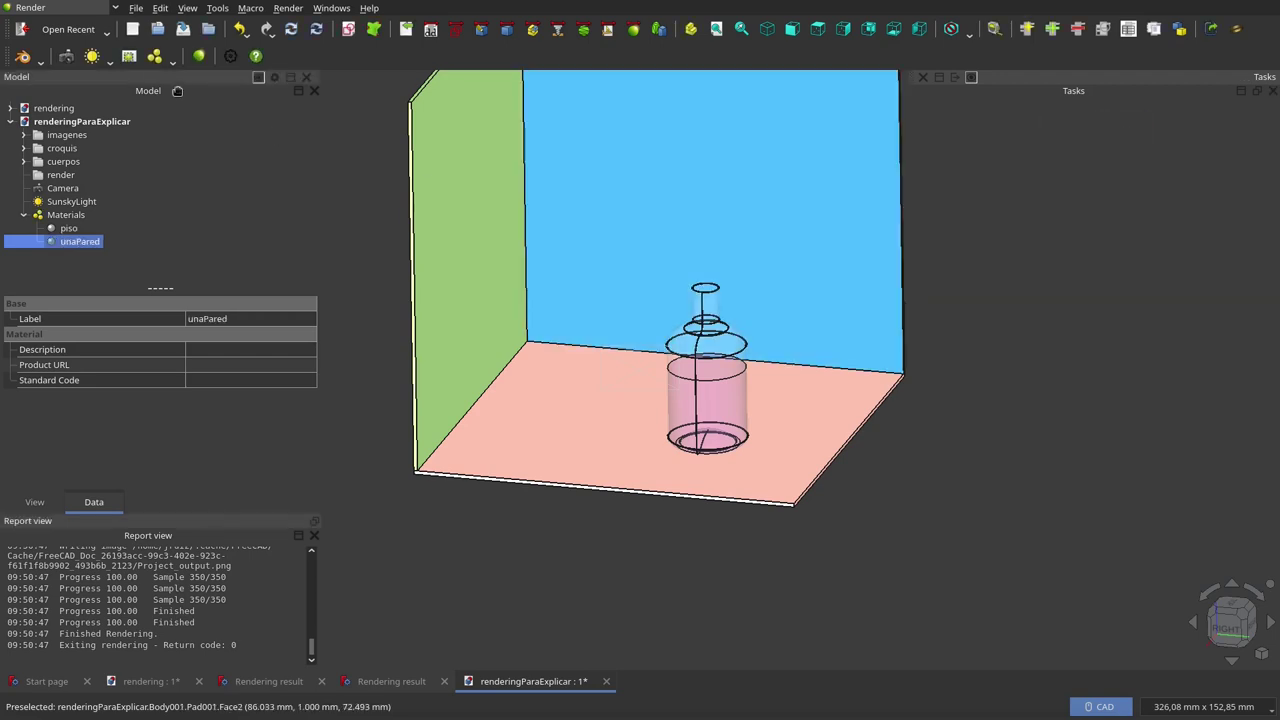
Create a RoughPlastic-based material named otraPared.
click(154, 57)
click(1010, 184)
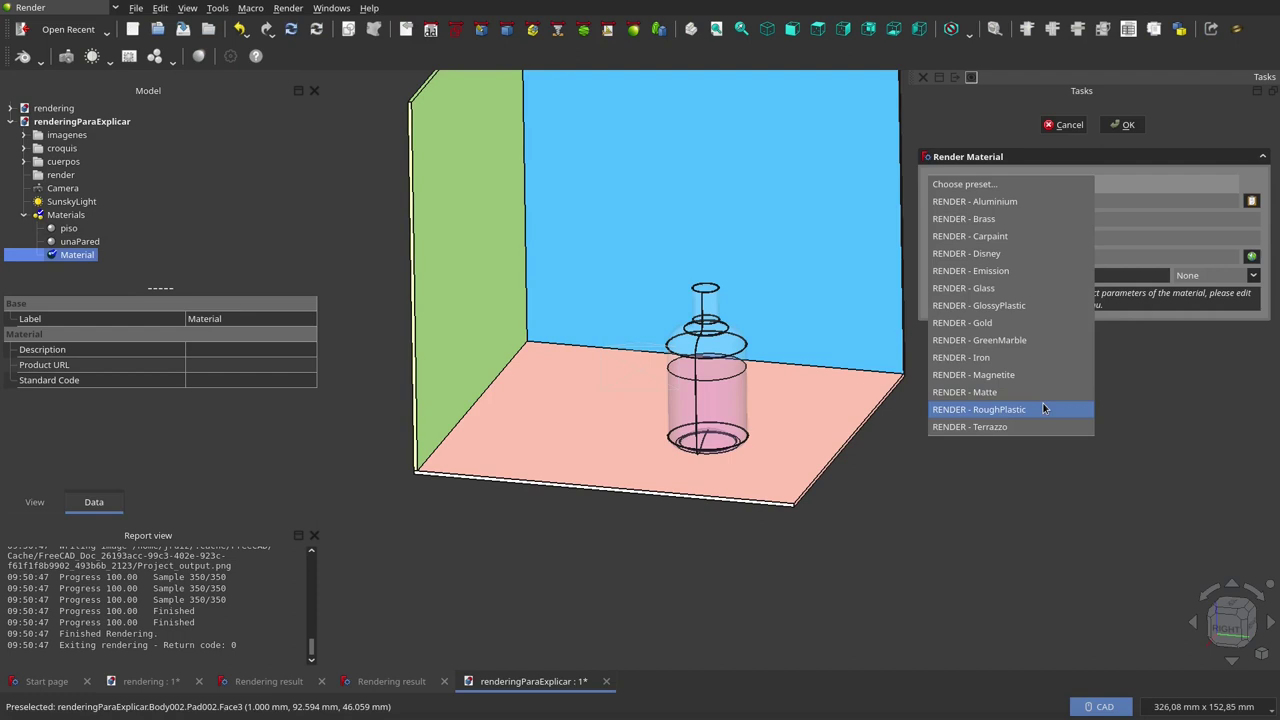
click(1043, 409)
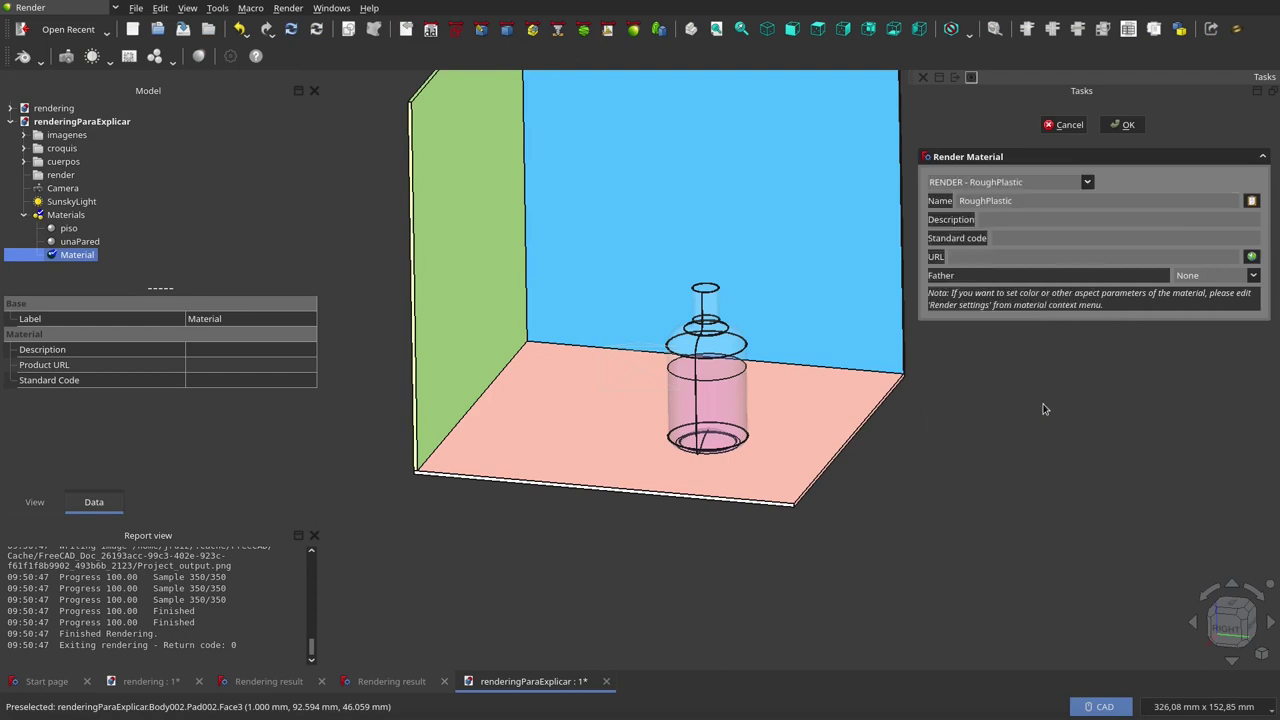
double_click(1031, 201)
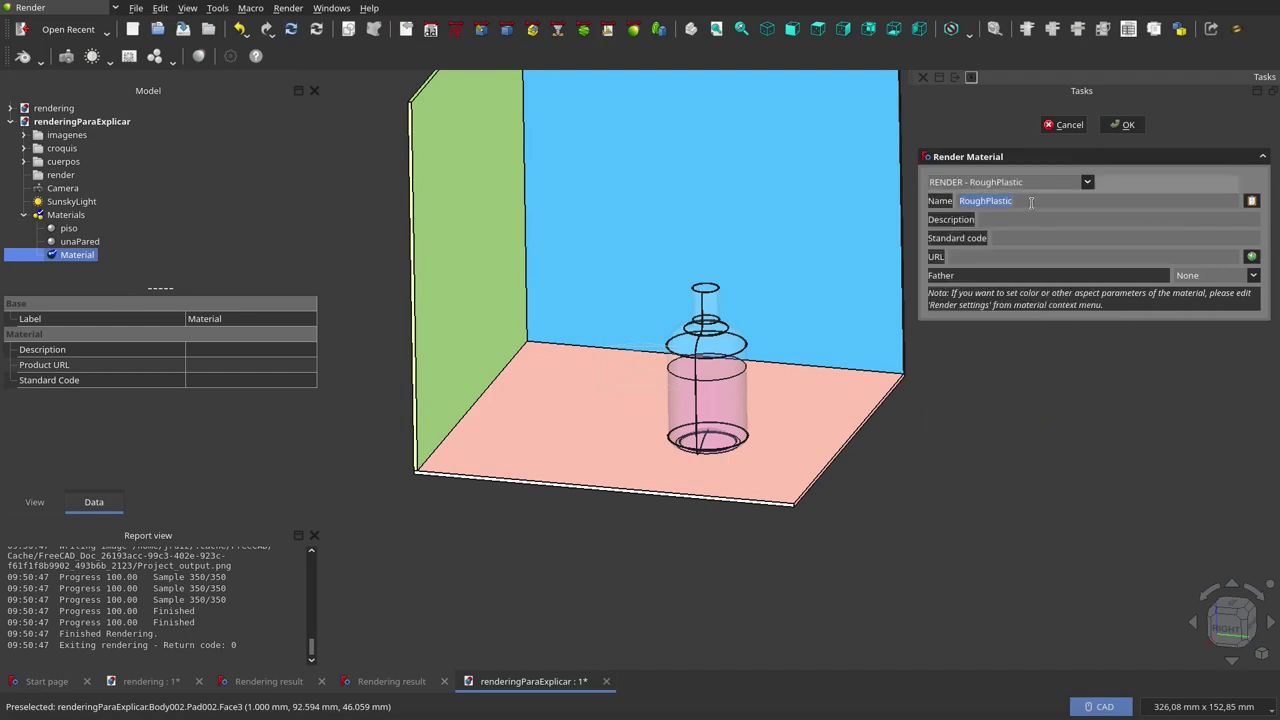
text(otraPared)
click(1122, 124)
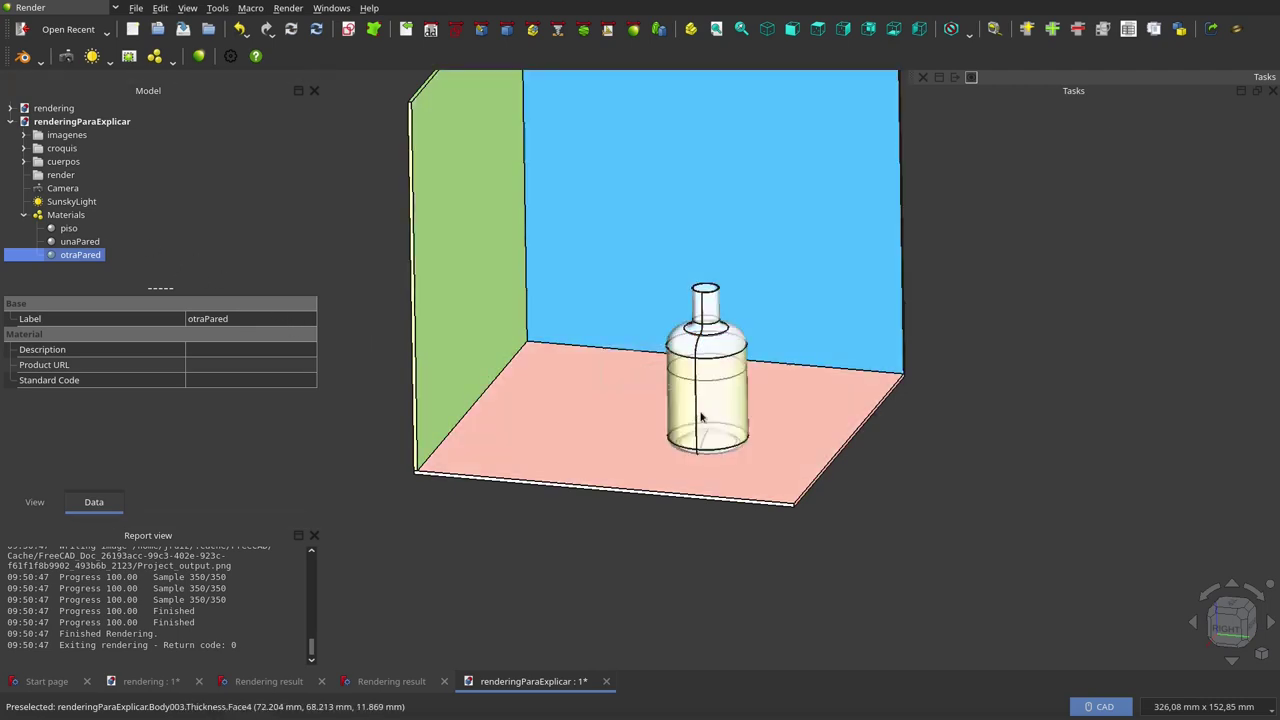
mouse_move(127, 222)
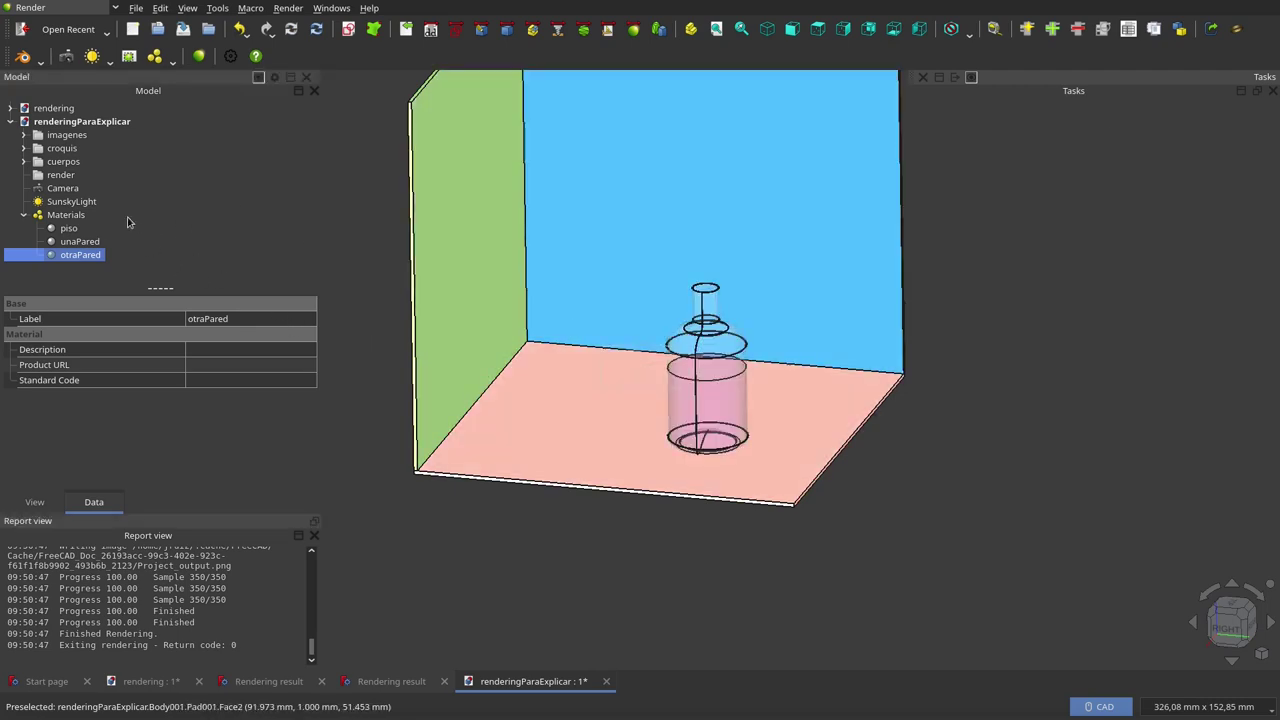
Create a Glass-based material named botella.
click(157, 56)
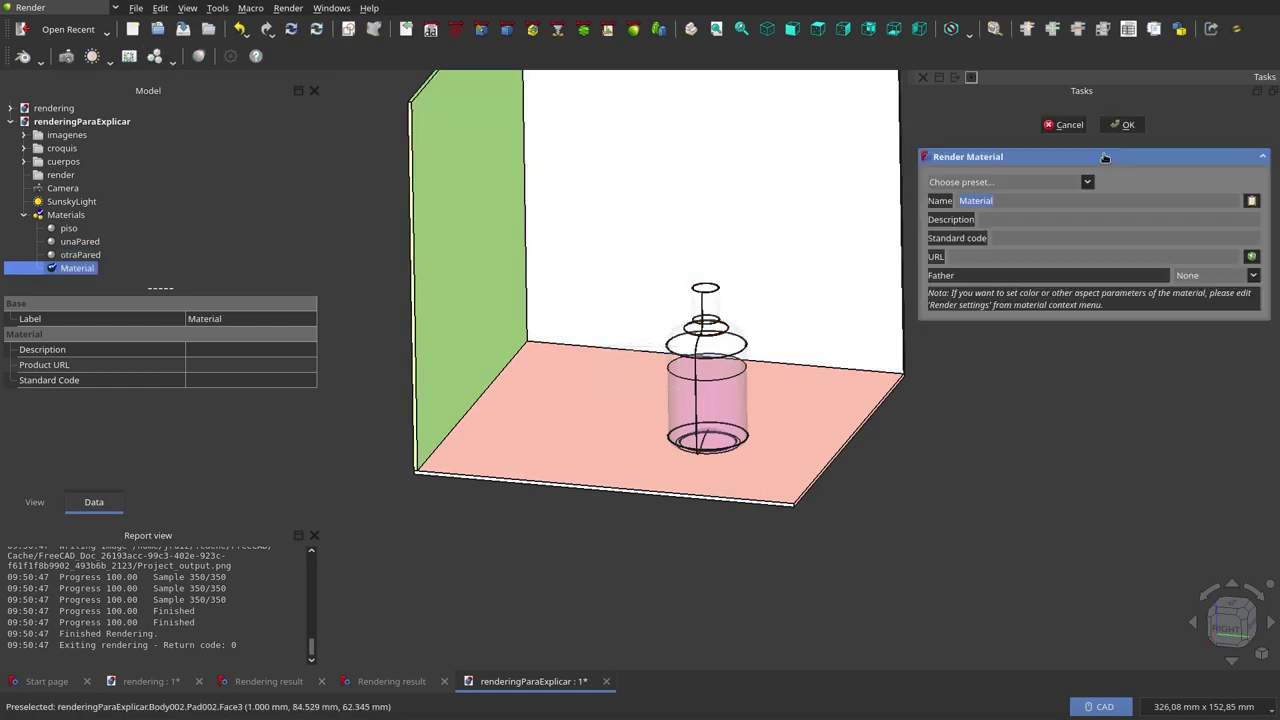
click(1090, 184)
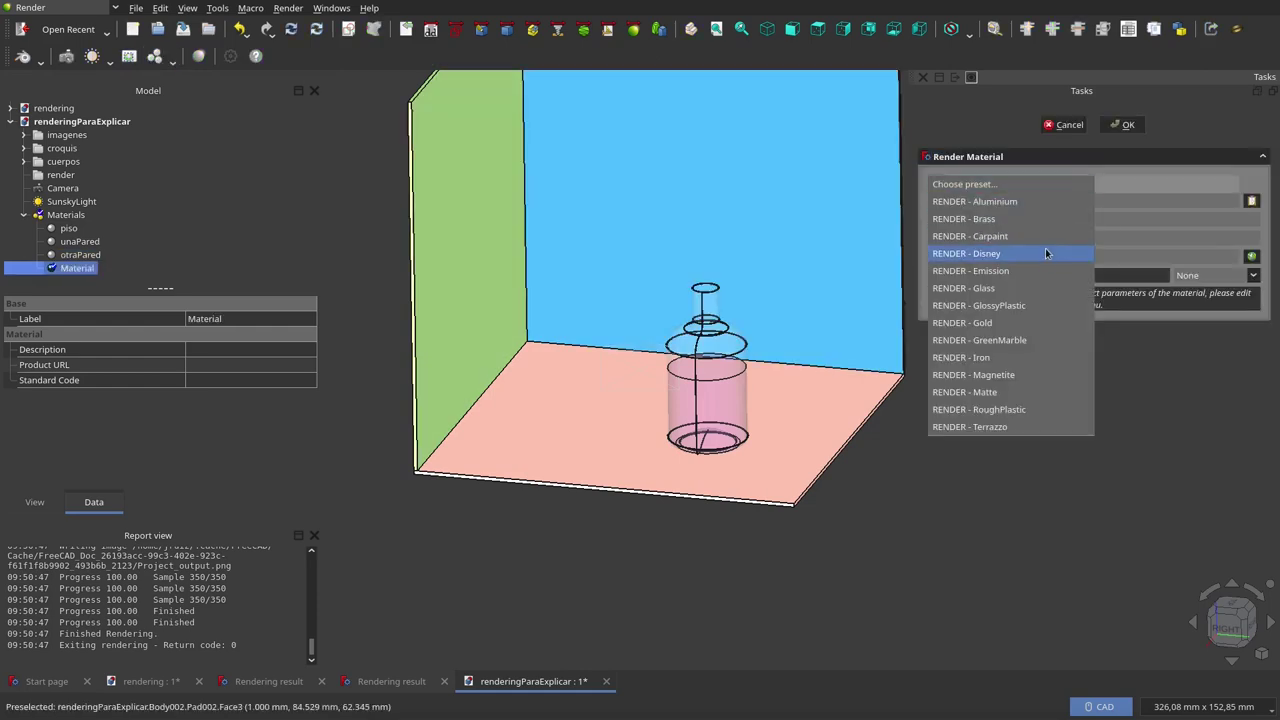
click(1037, 288)
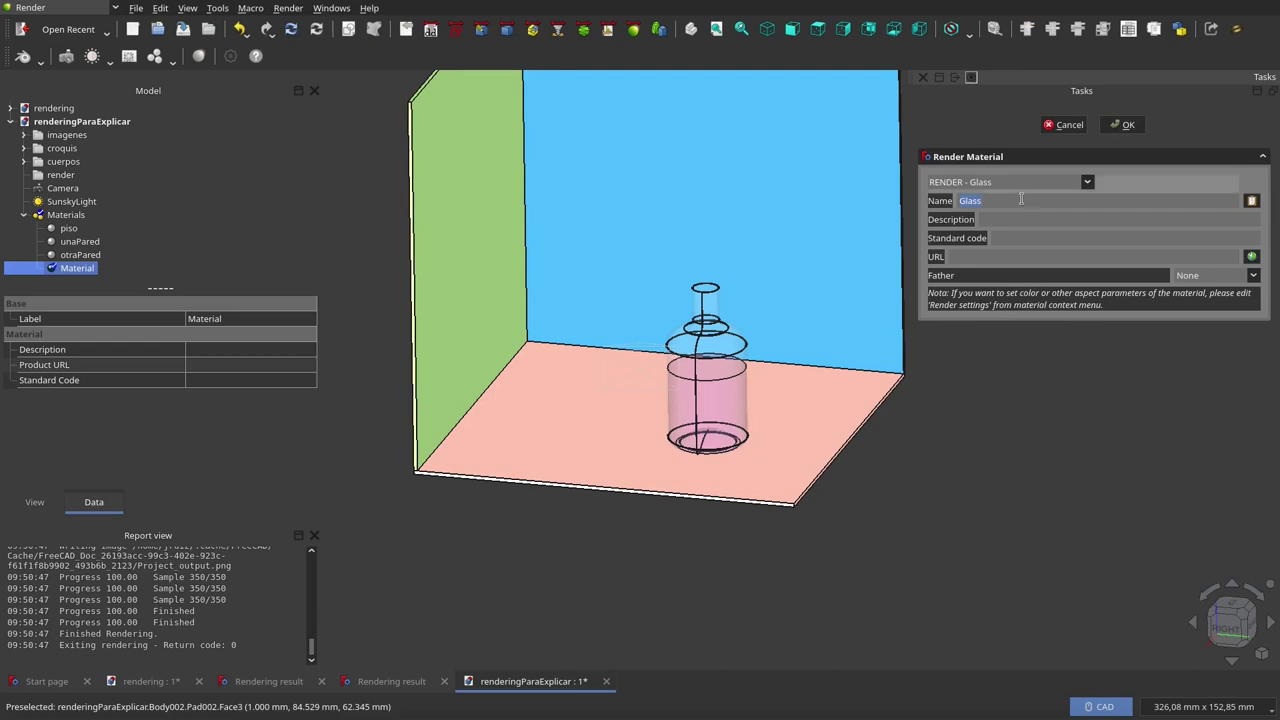
text(botella)
click(1119, 128)
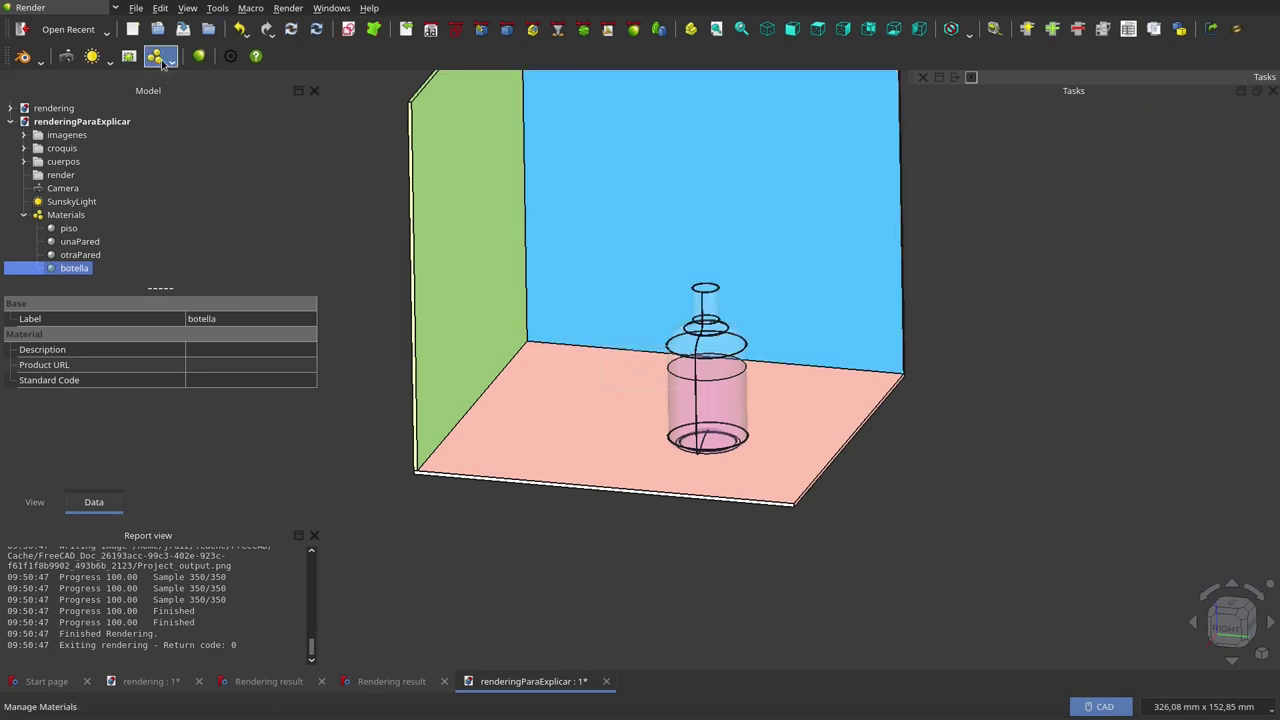
Create a Glass-based material named liquido and enlarge the model tree to show it.
click(161, 60)
click(1020, 184)
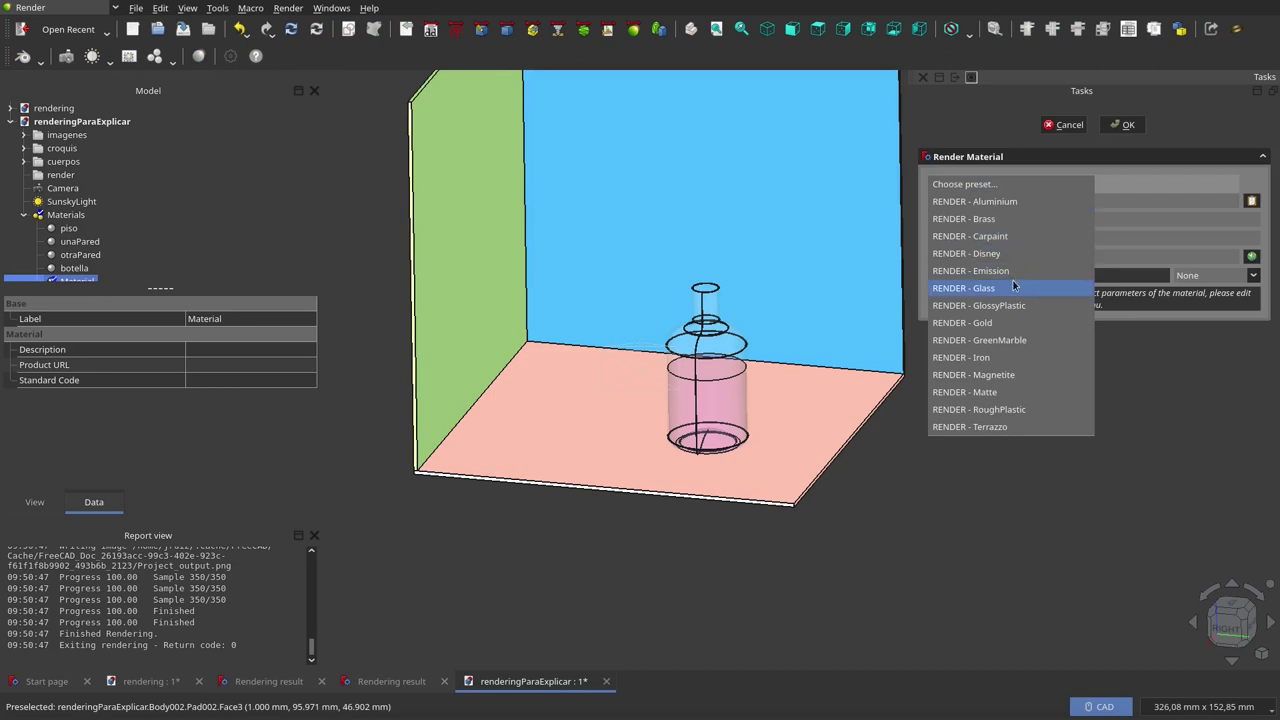
click(1014, 288)
double_click(1000, 200)
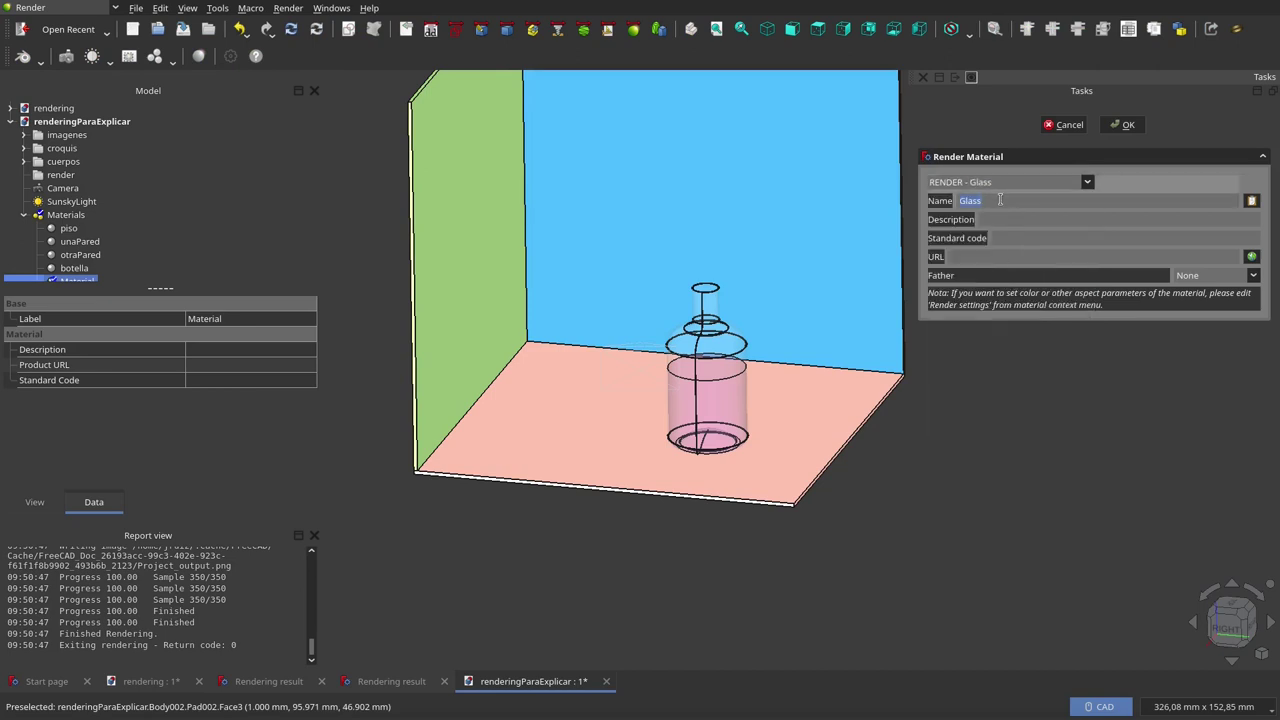
key(BackSpace)
click(1127, 126)
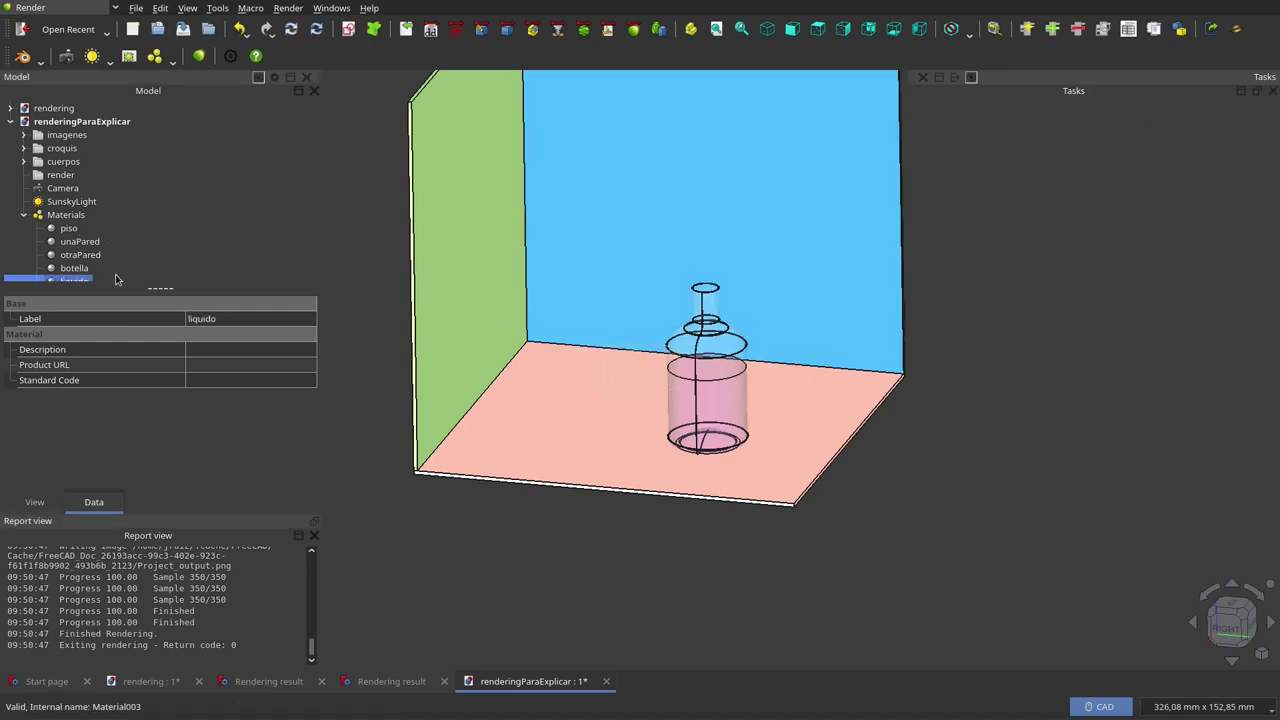
drag(160, 288, 160, 320)
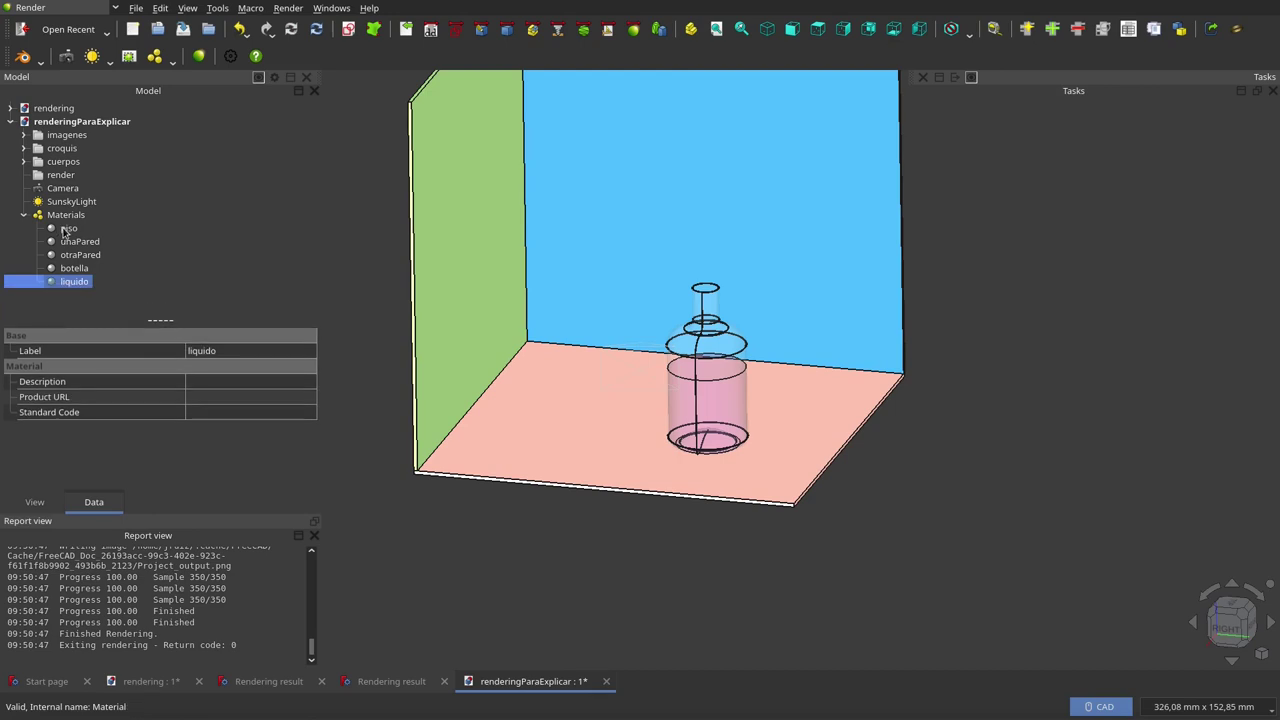
Review the piso material's Disney render settings and close them unchanged.
click(66, 229)
click(172, 62)
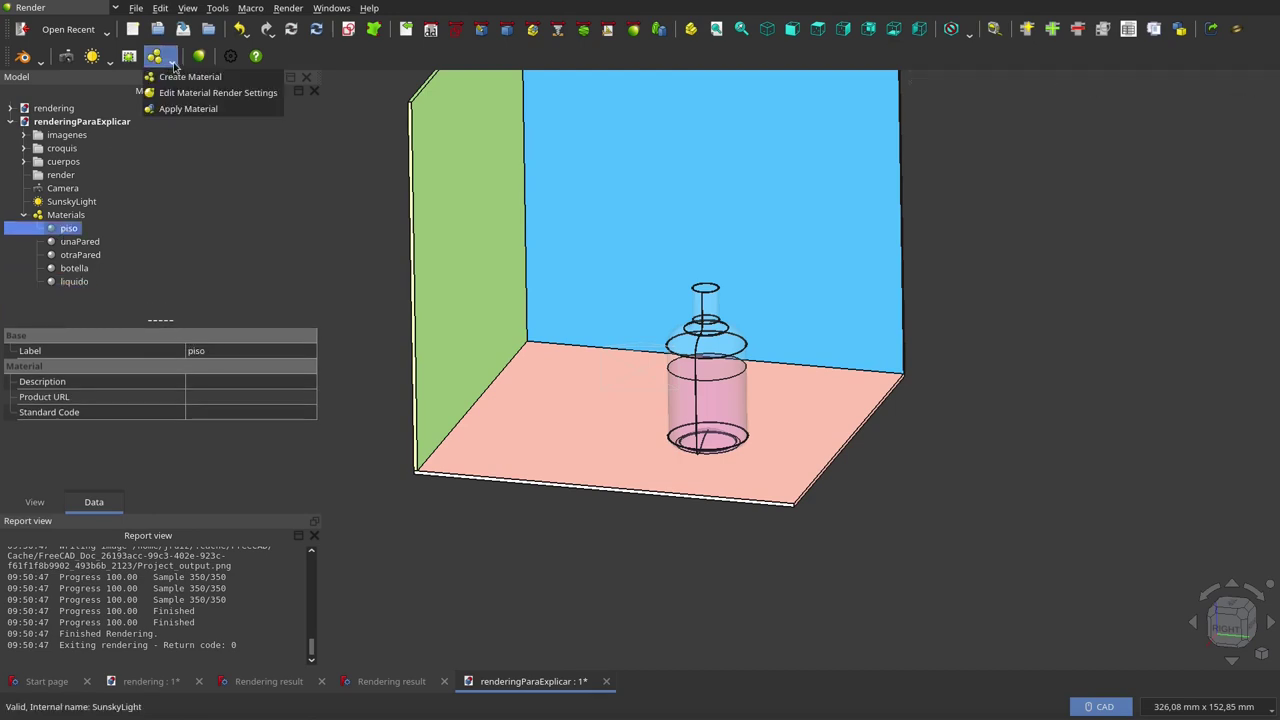
click(217, 92)
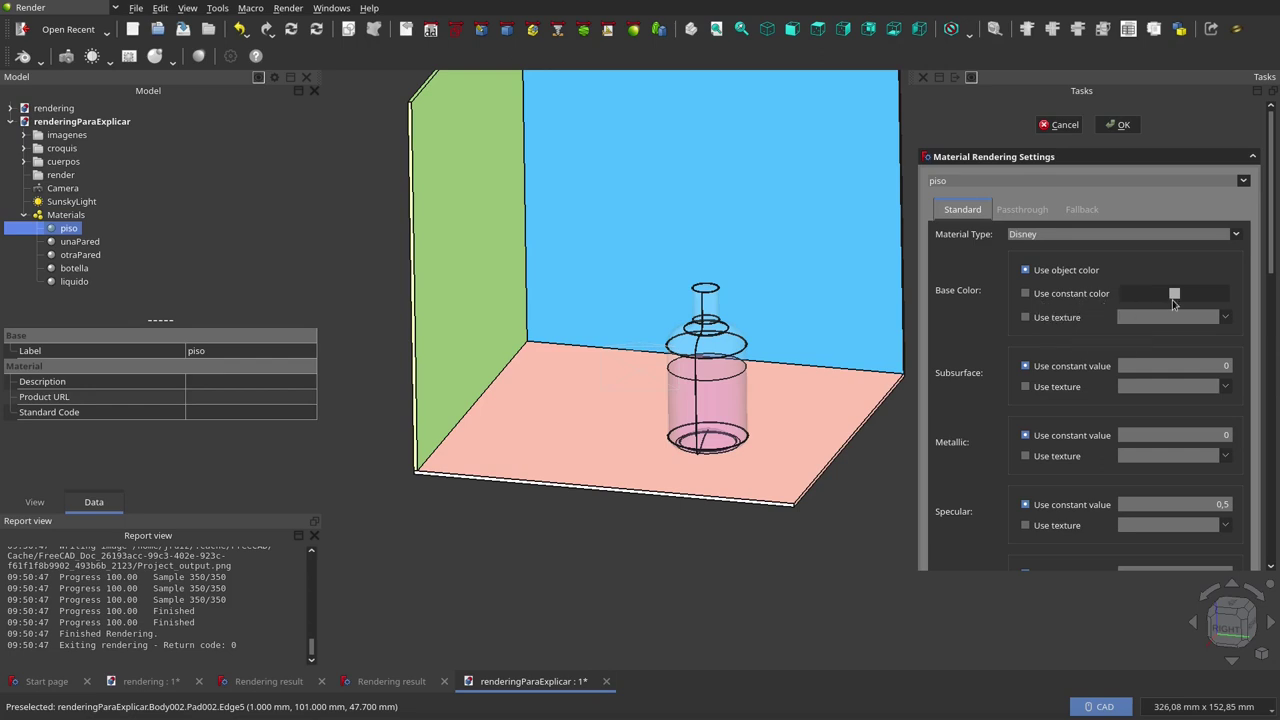
key(Escape)
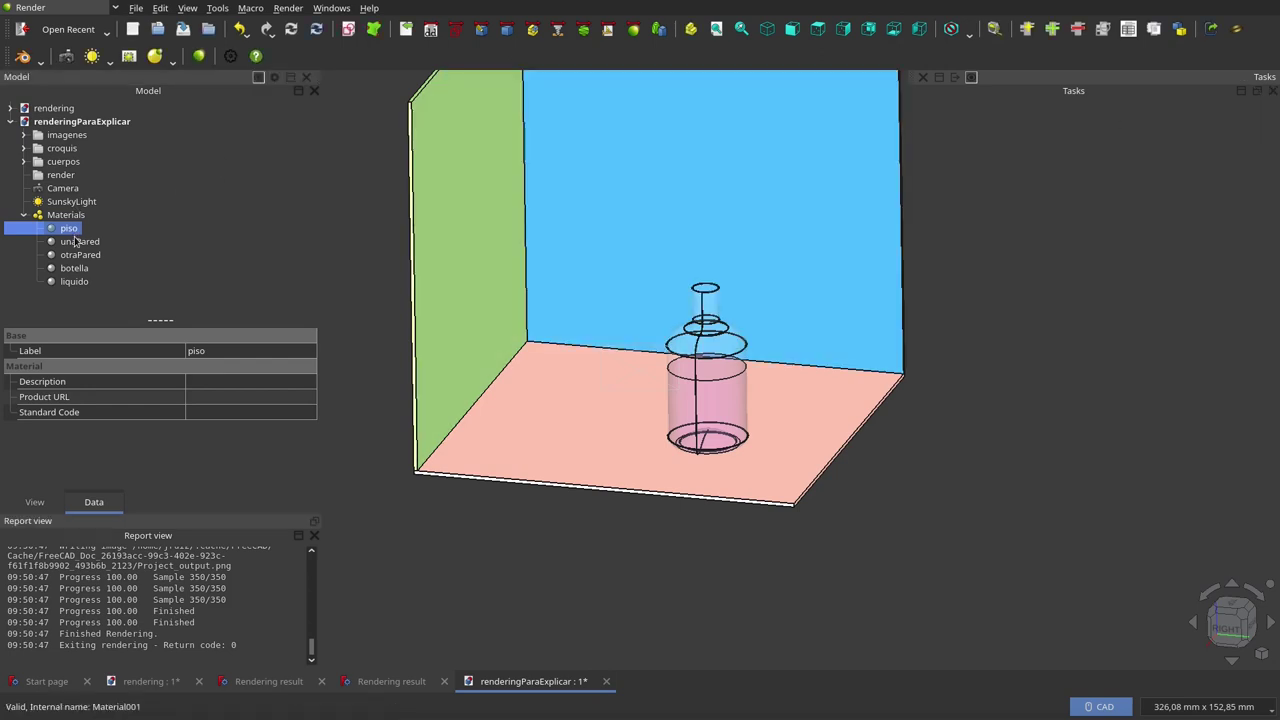
Review and confirm the unaPared material's Diffuse render settings.
click(75, 242)
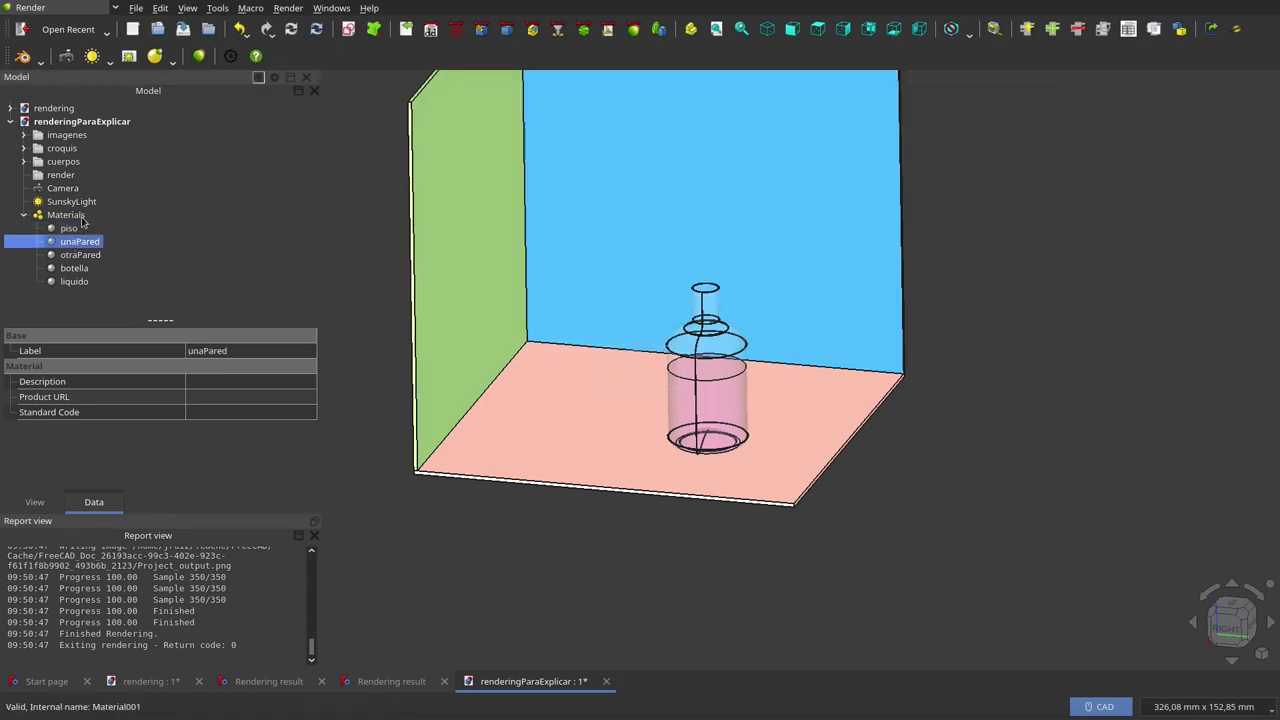
click(157, 57)
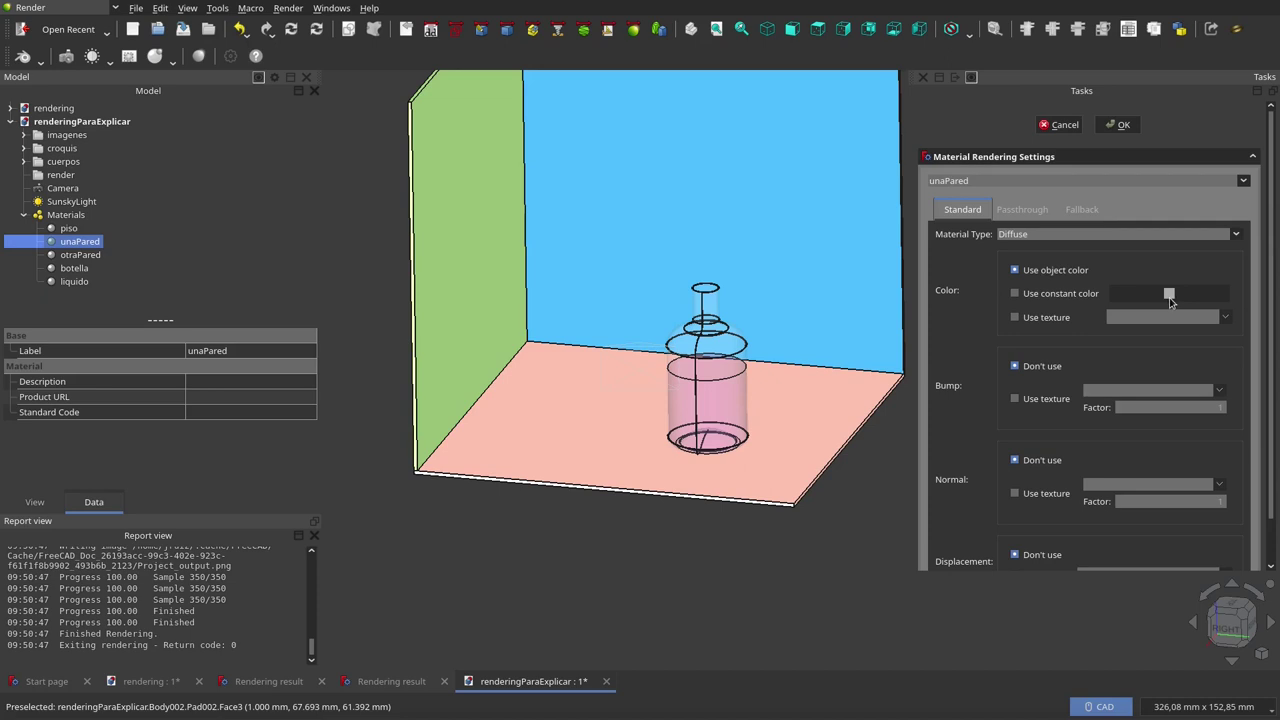
click(1118, 125)
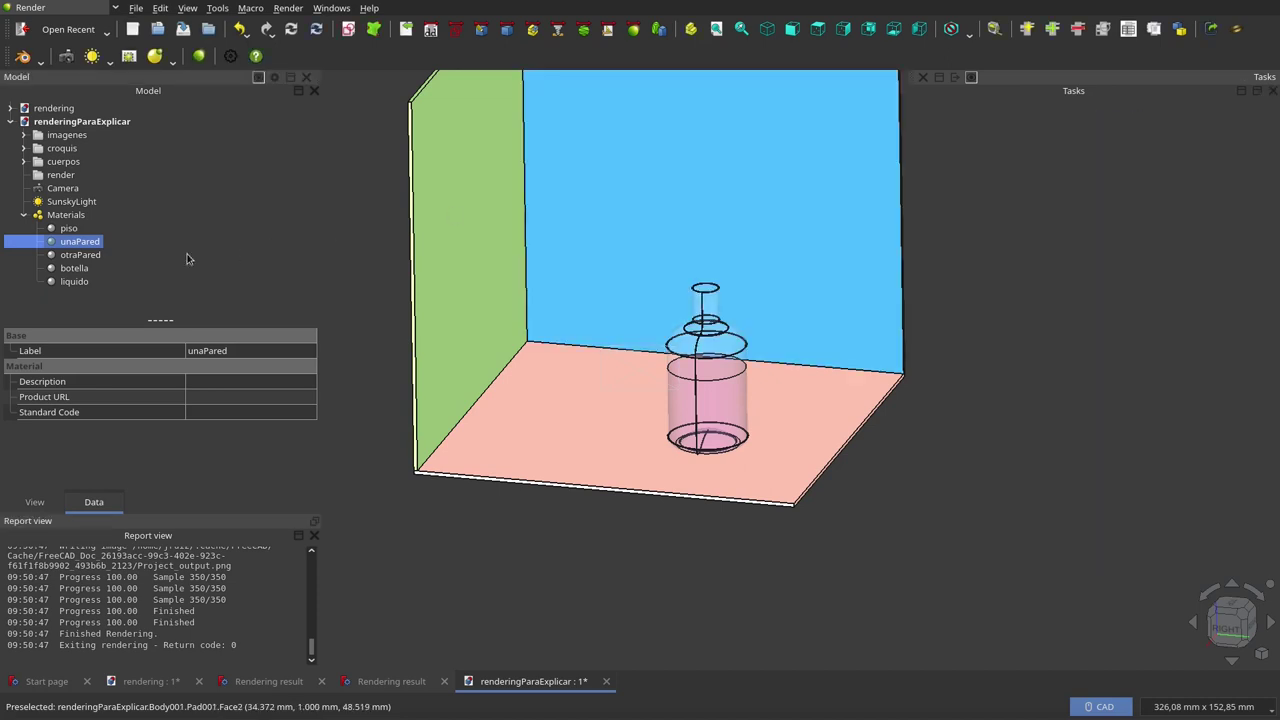
click(80, 255)
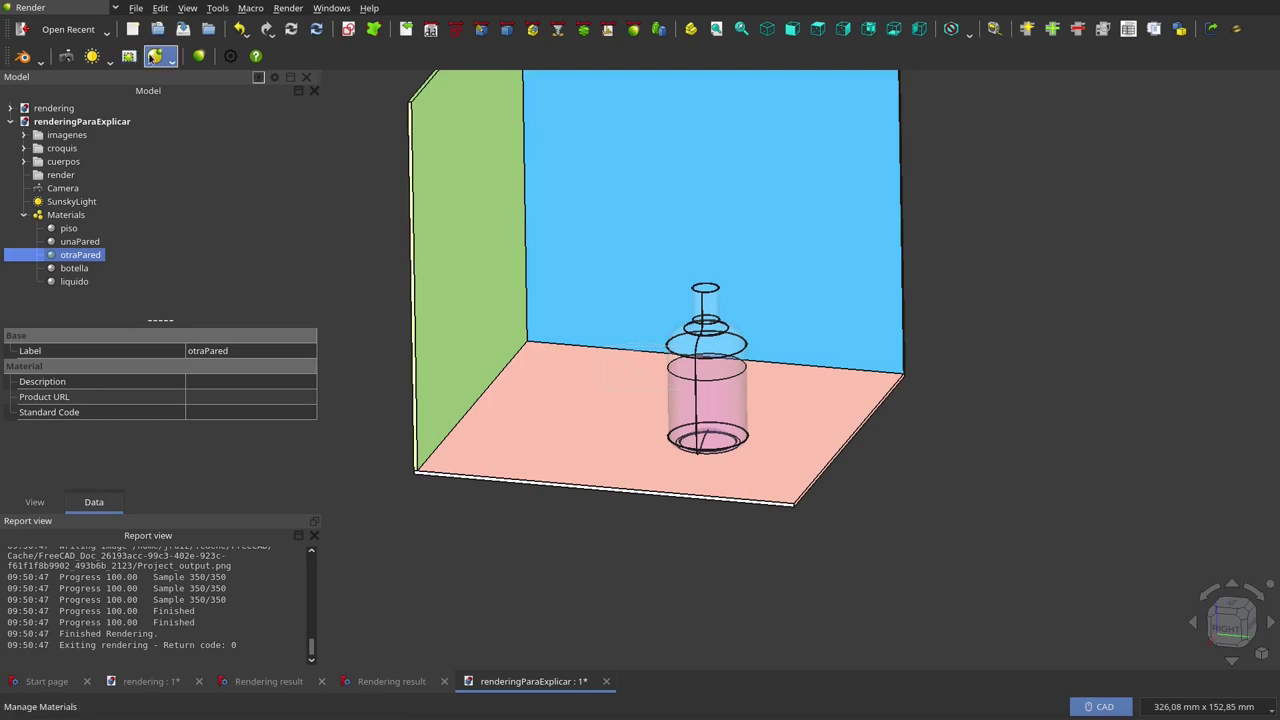
Confirm the render settings of otraPared and botella, leaving botella's glass constant white.
click(154, 57)
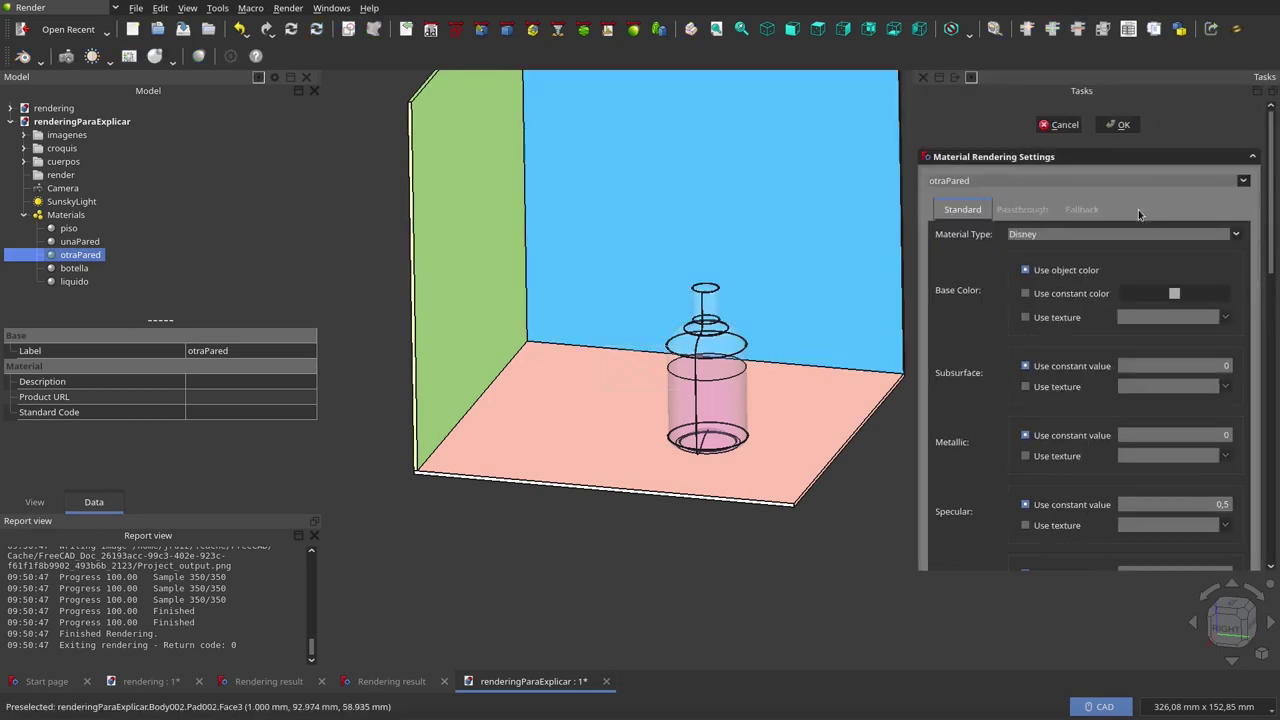
click(1062, 125)
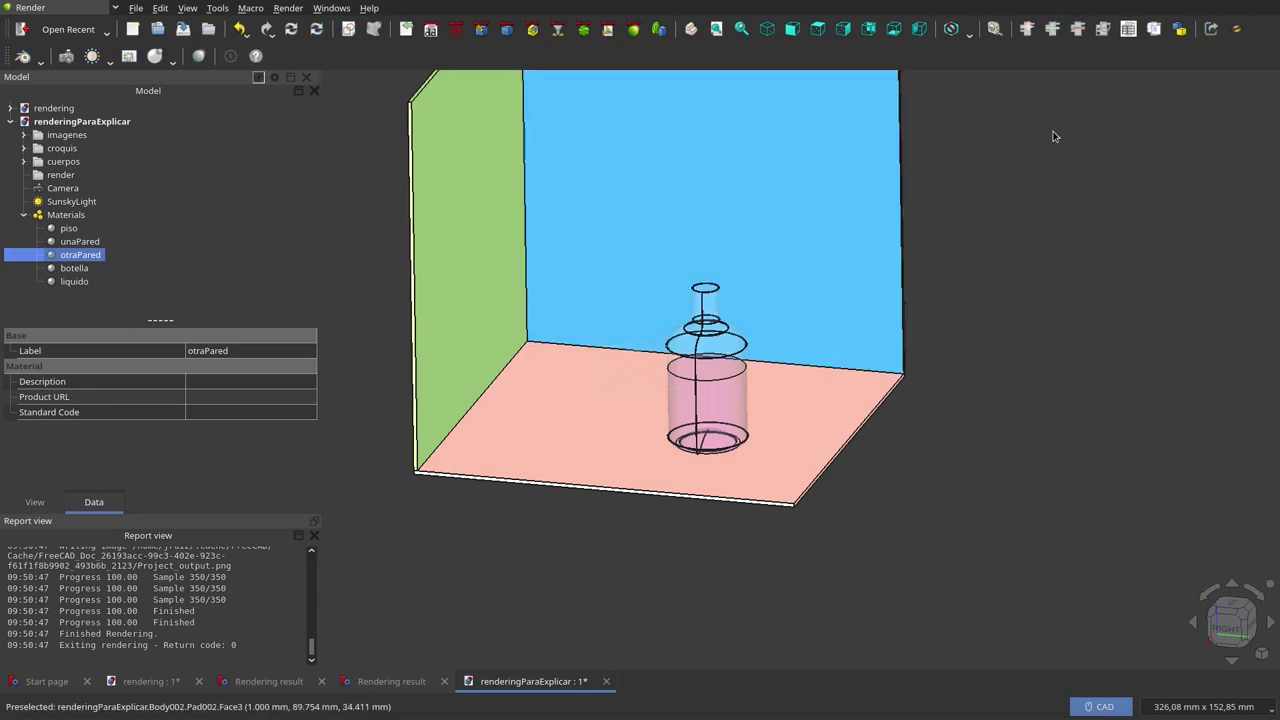
double_click(80, 255)
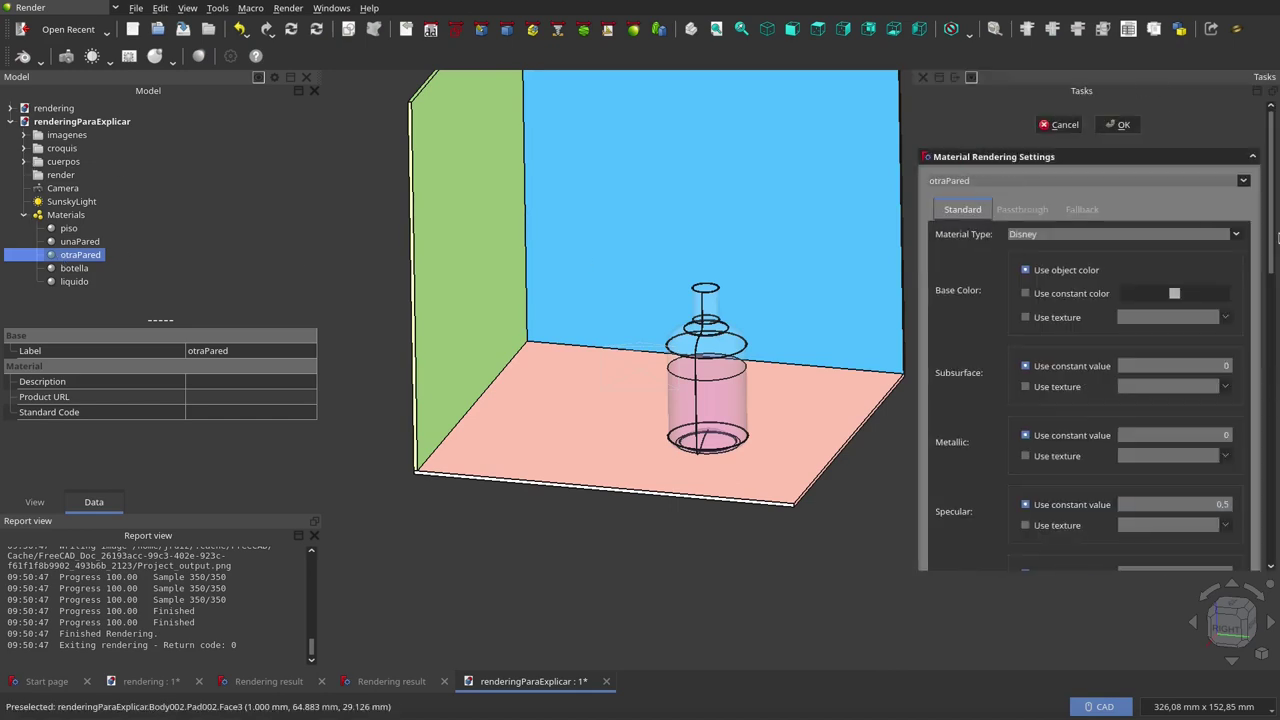
click(1123, 126)
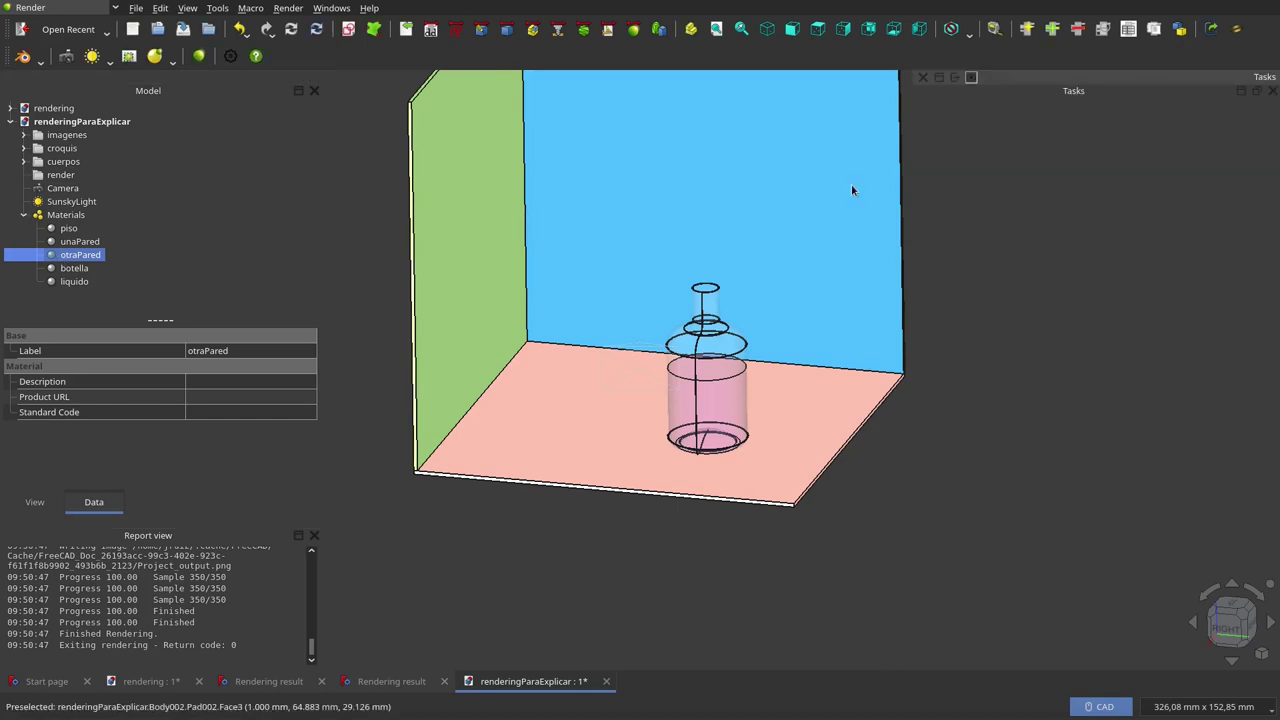
click(63, 282)
click(74, 268)
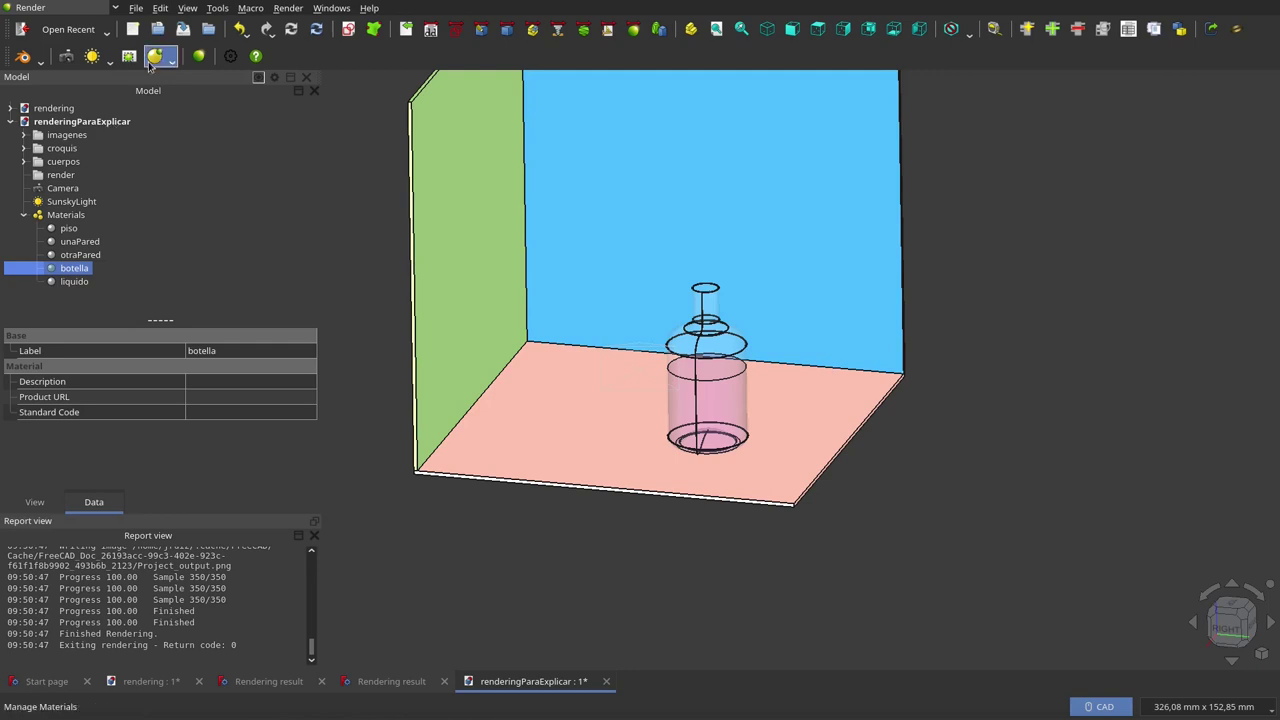
click(250, 62)
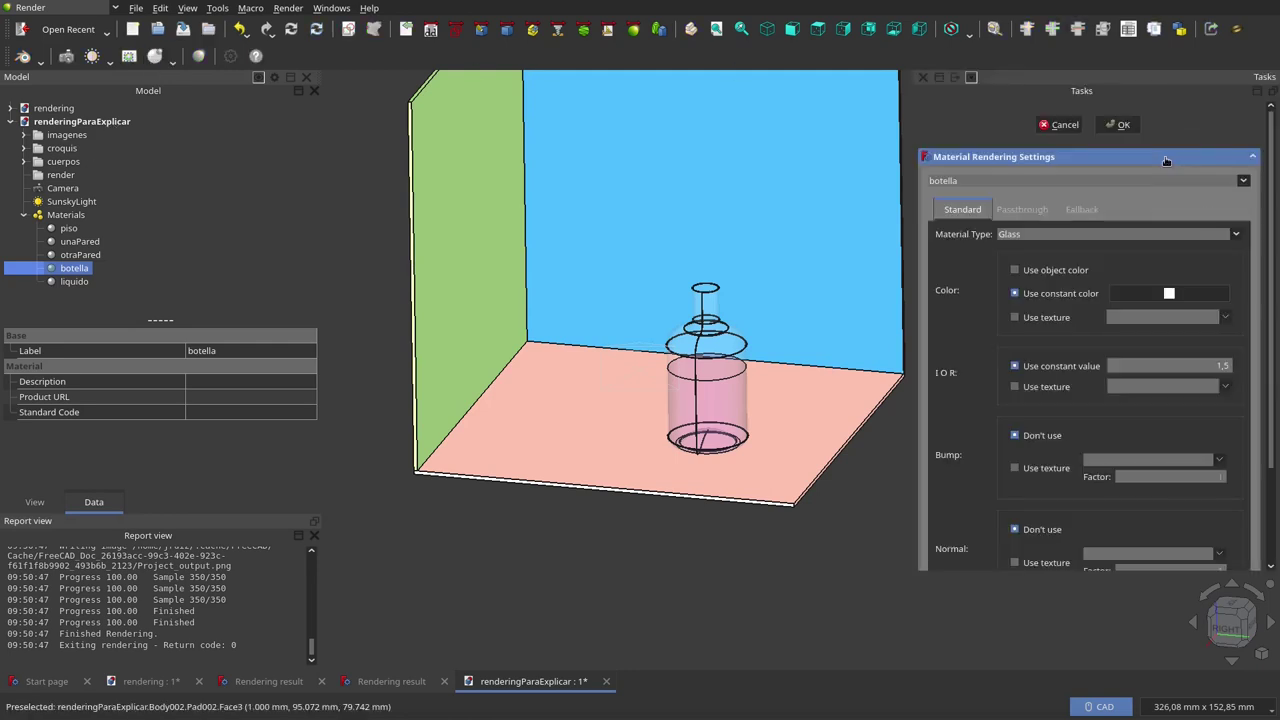
click(1174, 299)
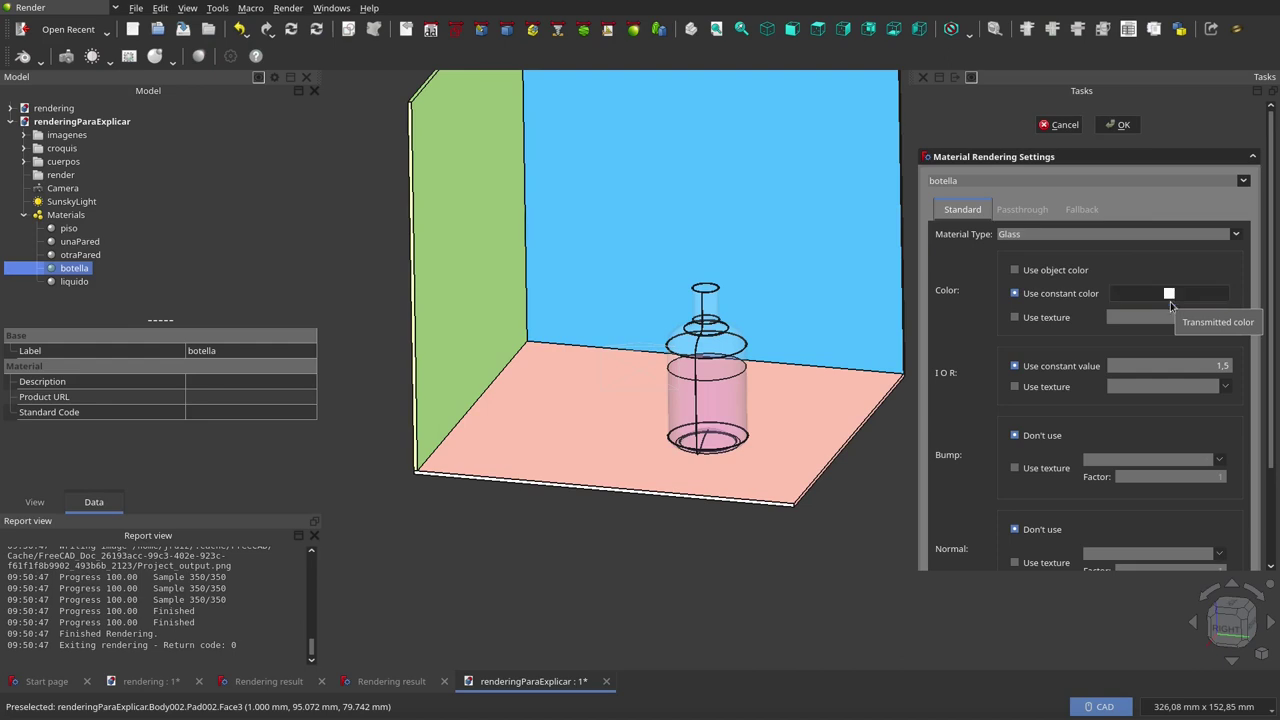
click(1118, 125)
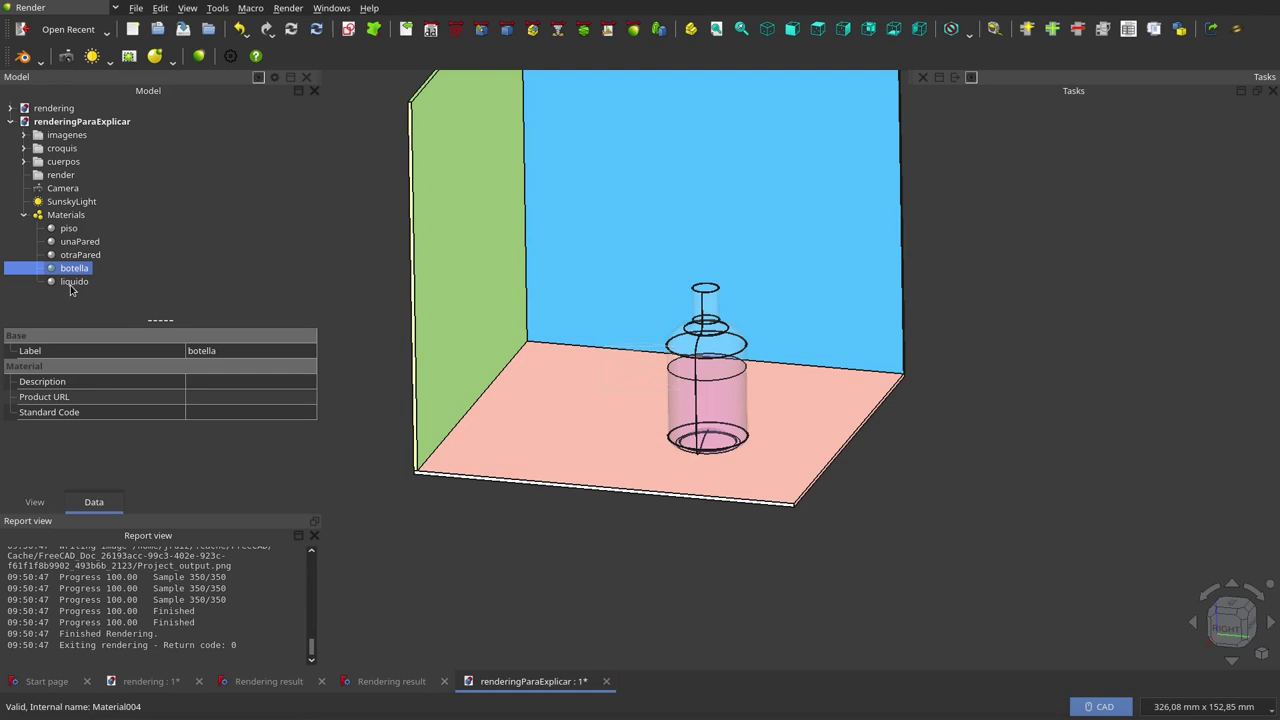
Set the liquido glass render settings to use the object colour.
click(72, 283)
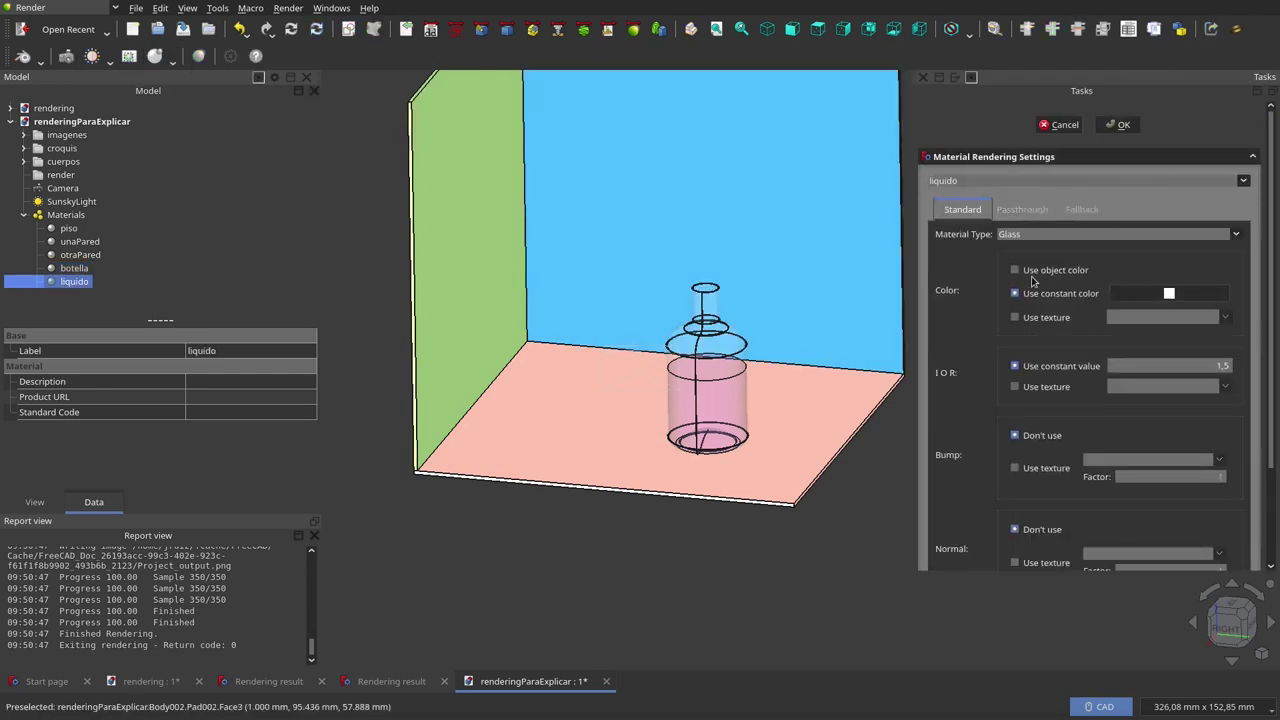
click(1025, 275)
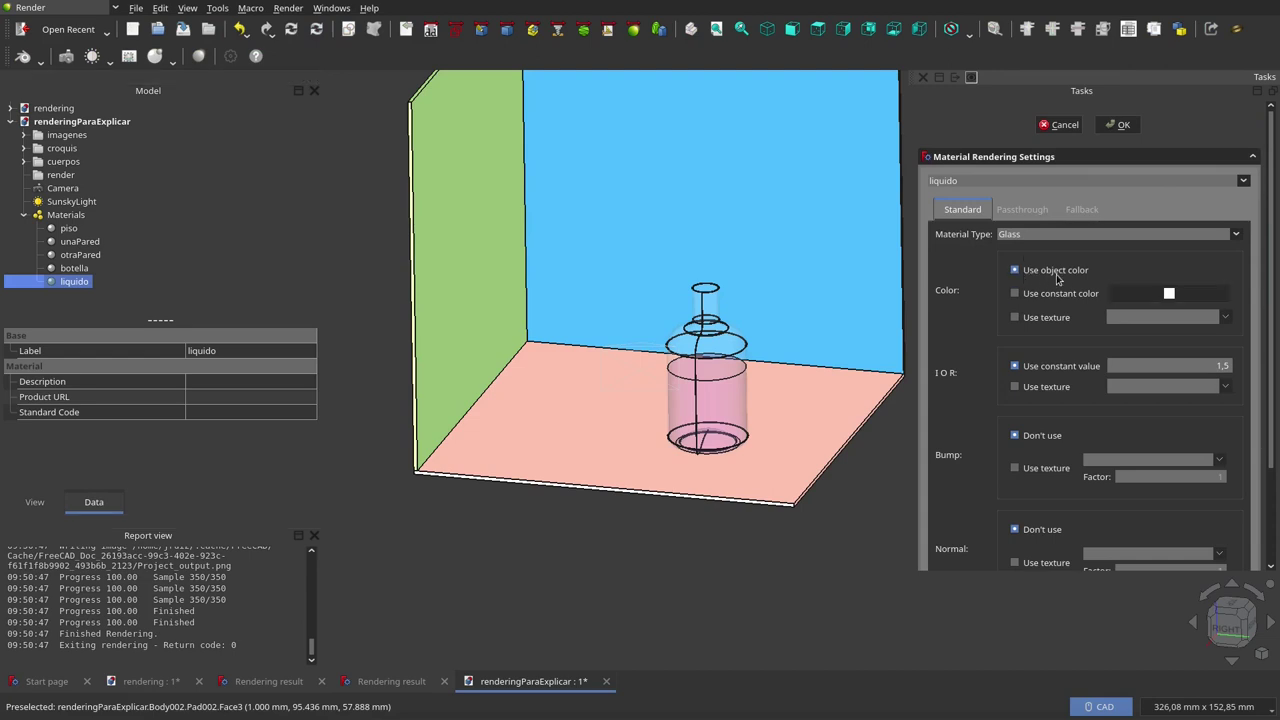
click(1119, 126)
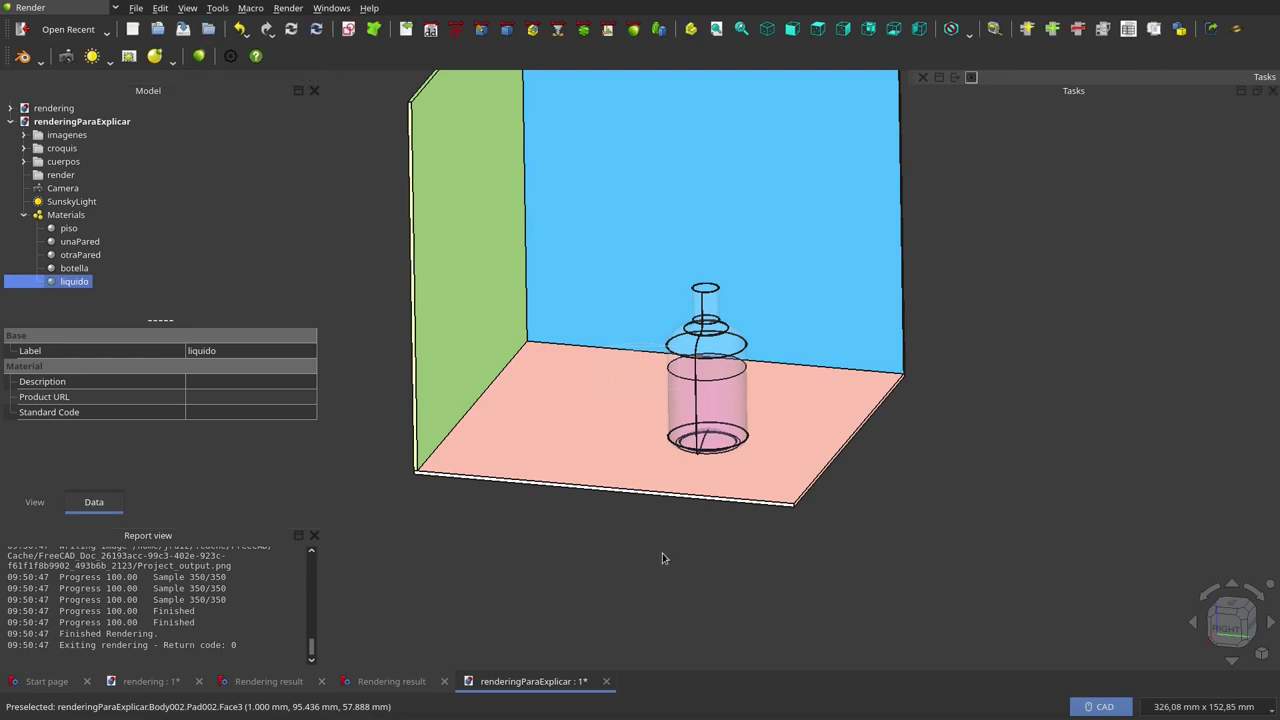
Collapse the Materials group and create a Cycles Project from the cycles_flat.xml template.
click(24, 214)
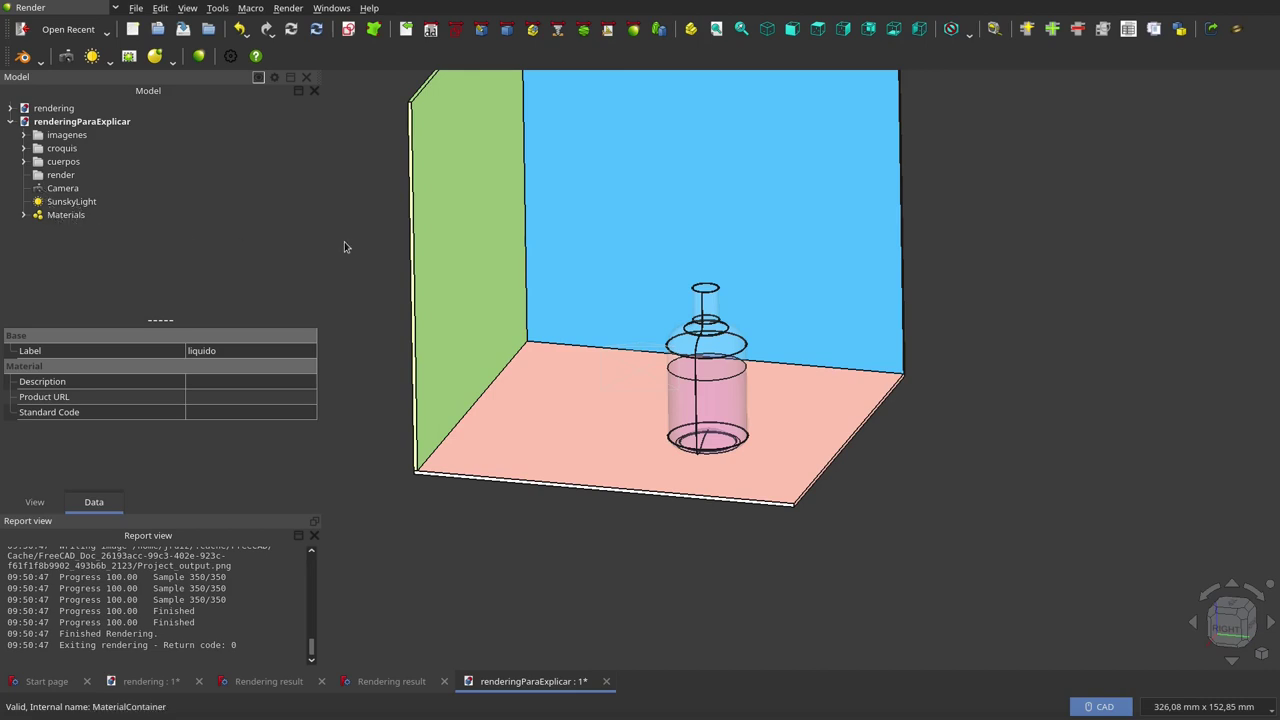
click(40, 60)
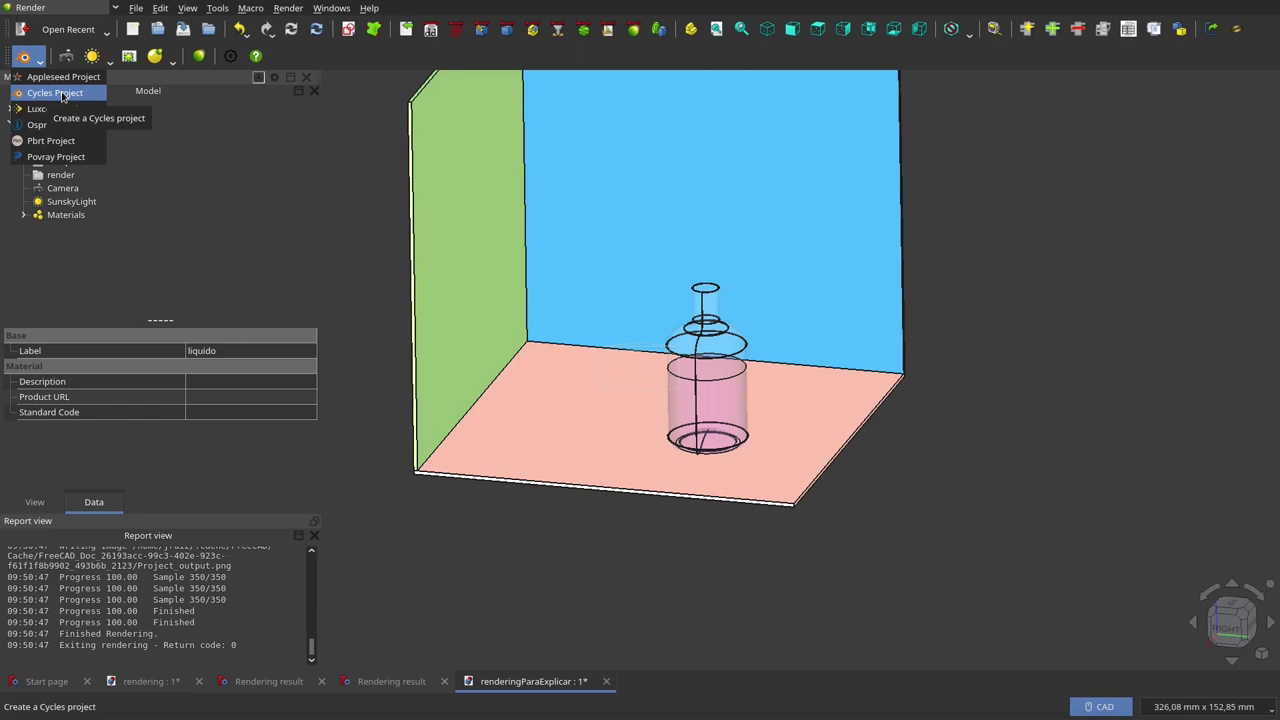
click(62, 94)
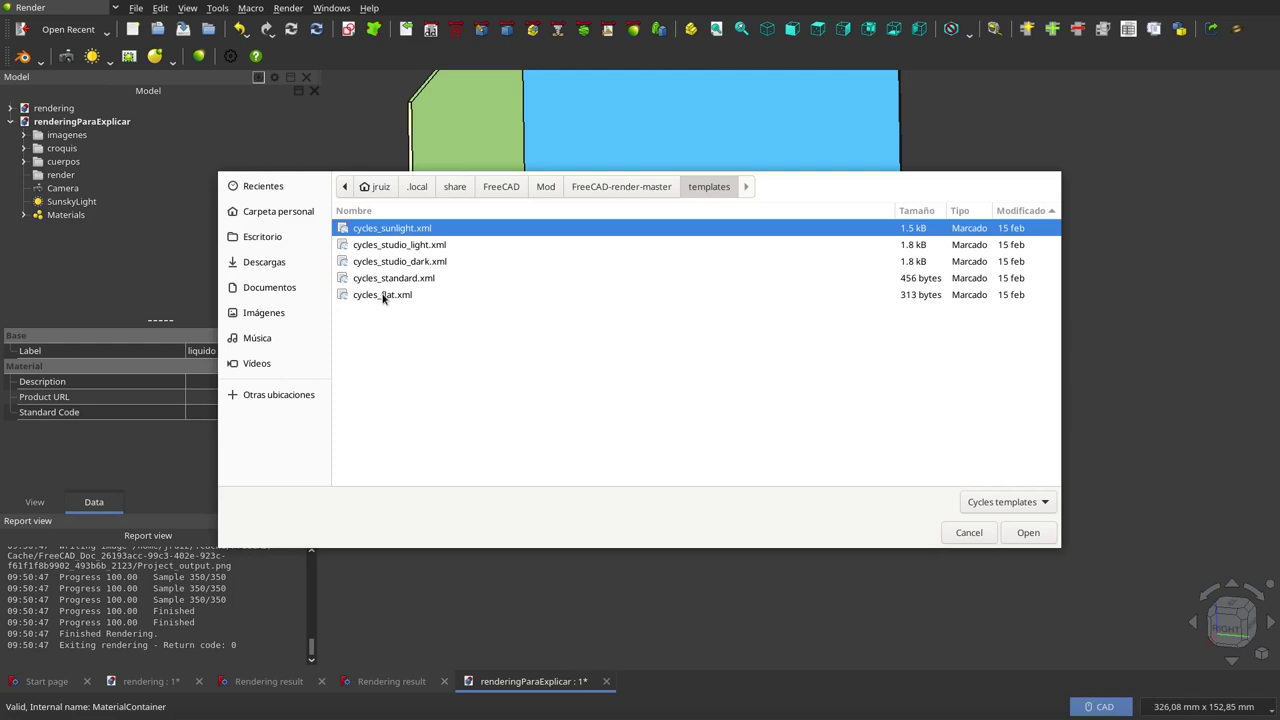
click(383, 296)
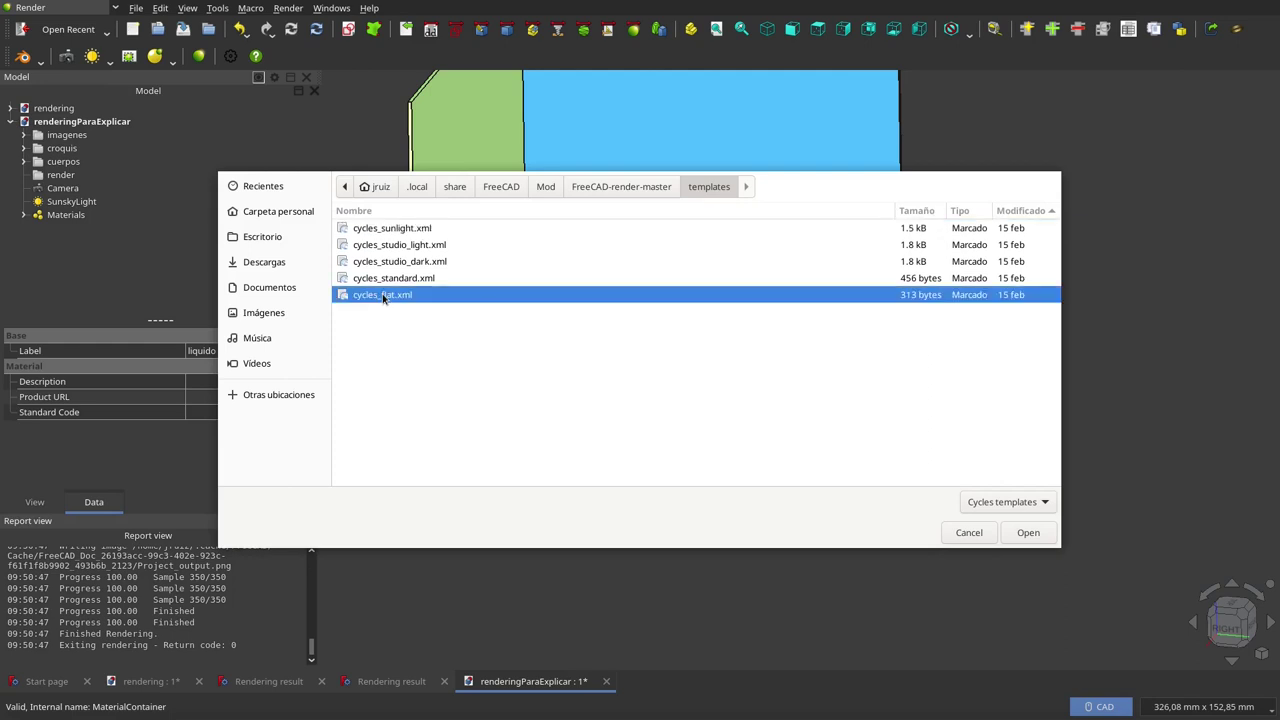
click(1025, 540)
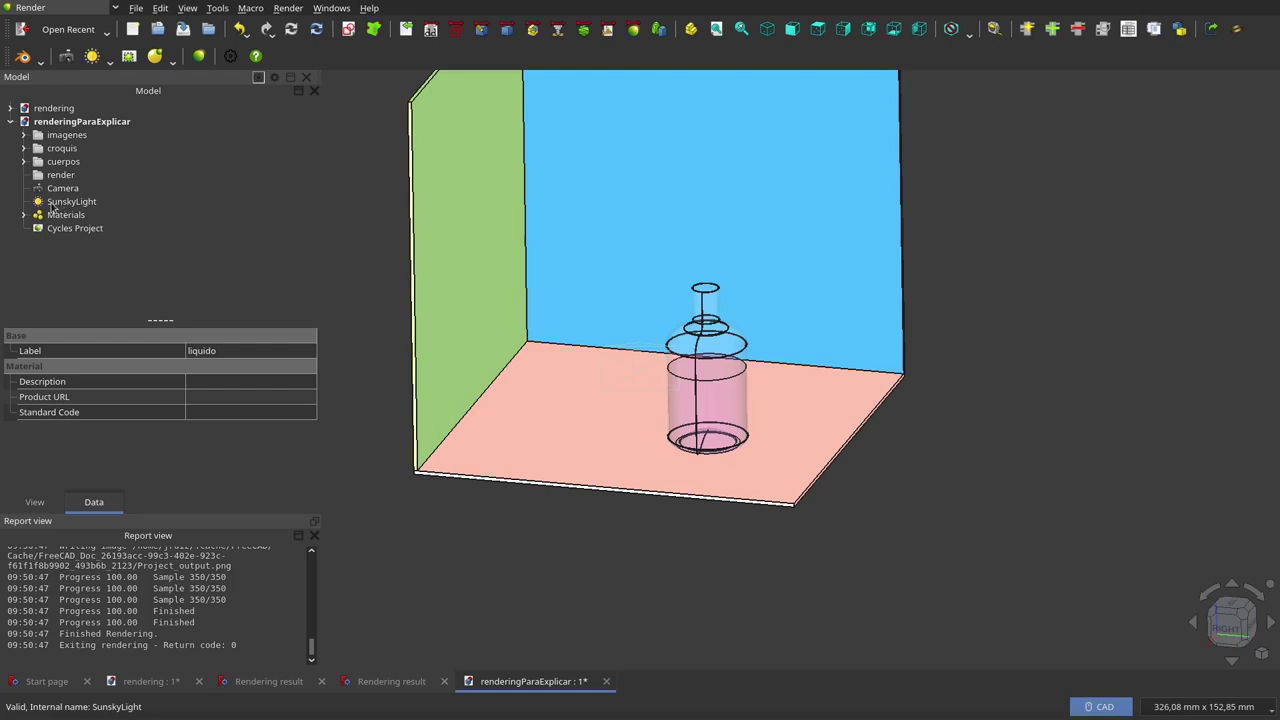
Add Camera and SunskyLight rendering views to the Cycles Project and recompute.
click(70, 256)
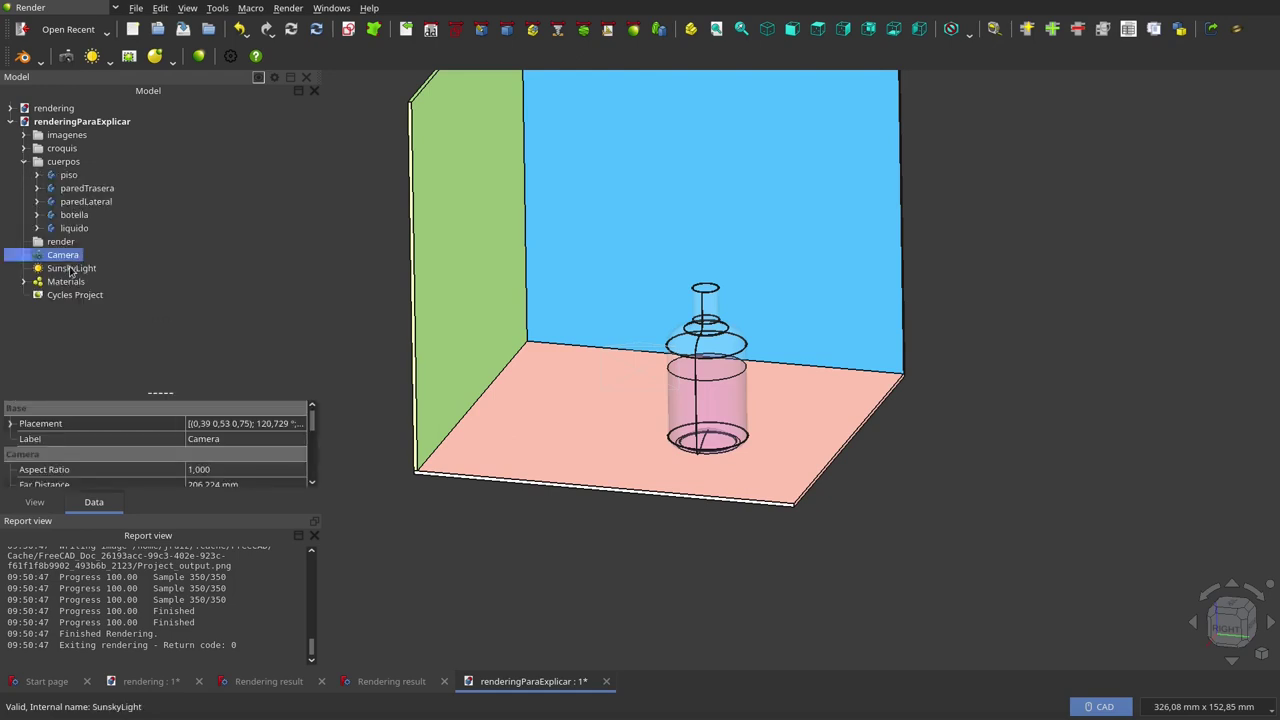
ctrl+click(70, 268)
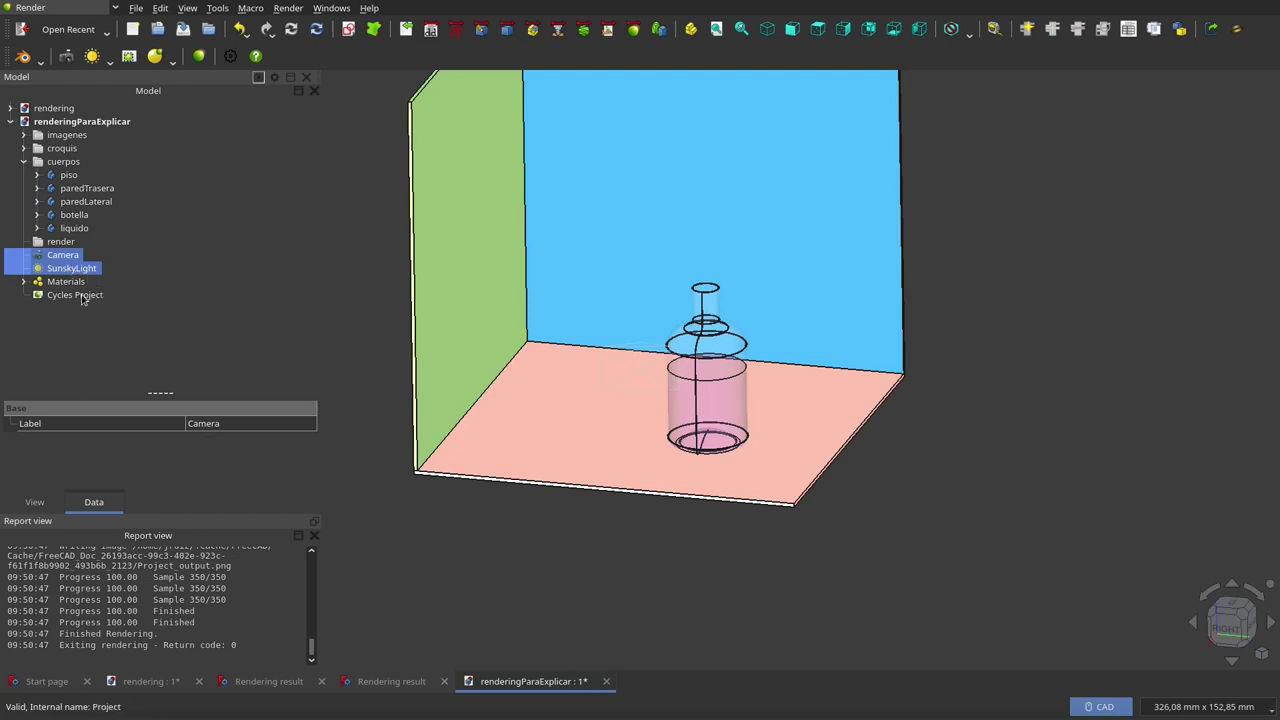
ctrl+click(80, 296)
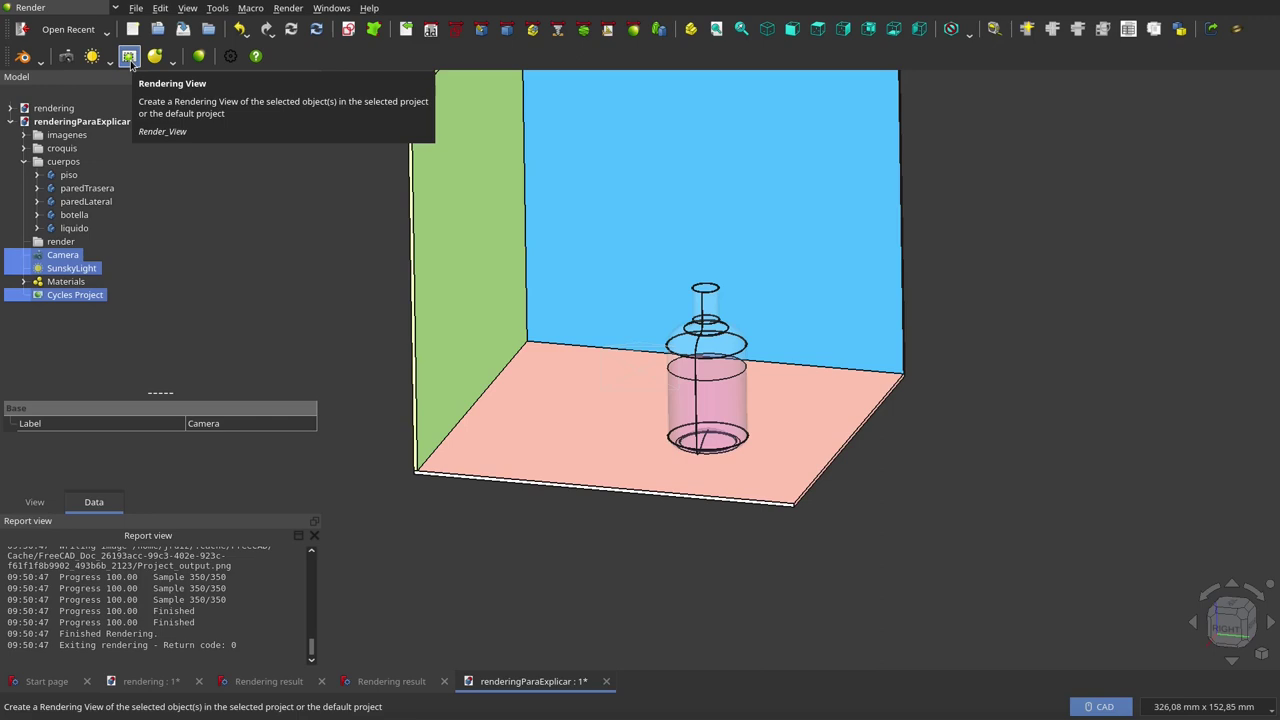
click(129, 57)
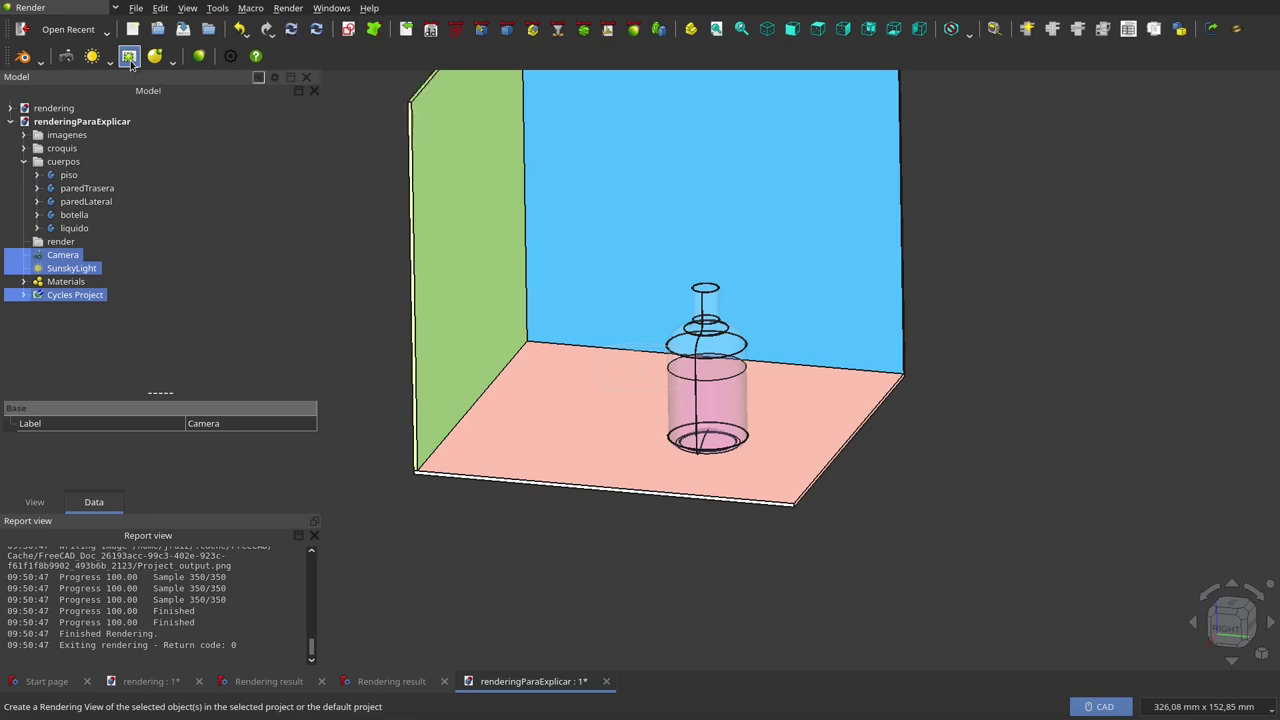
click(22, 295)
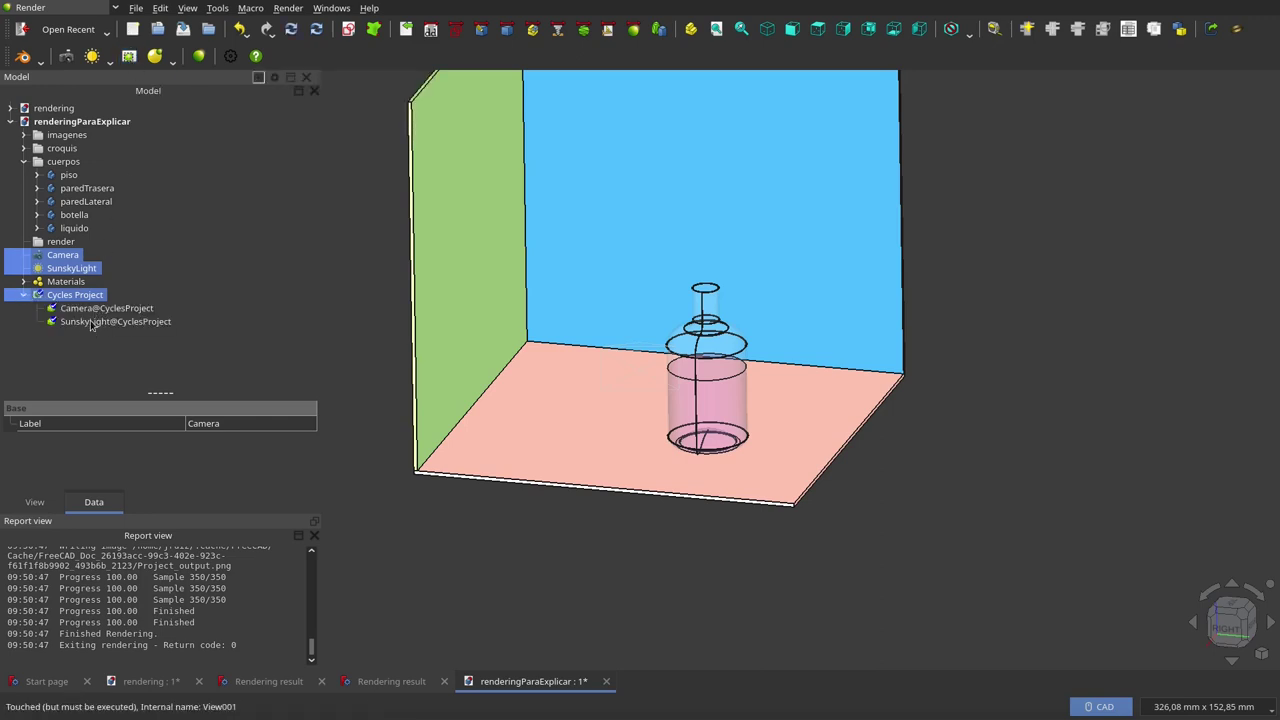
click(291, 28)
Create rendering views of piso, paredTrasera, paredLateral, botella and liquido in the Cycles Project, then recompute.
click(70, 176)
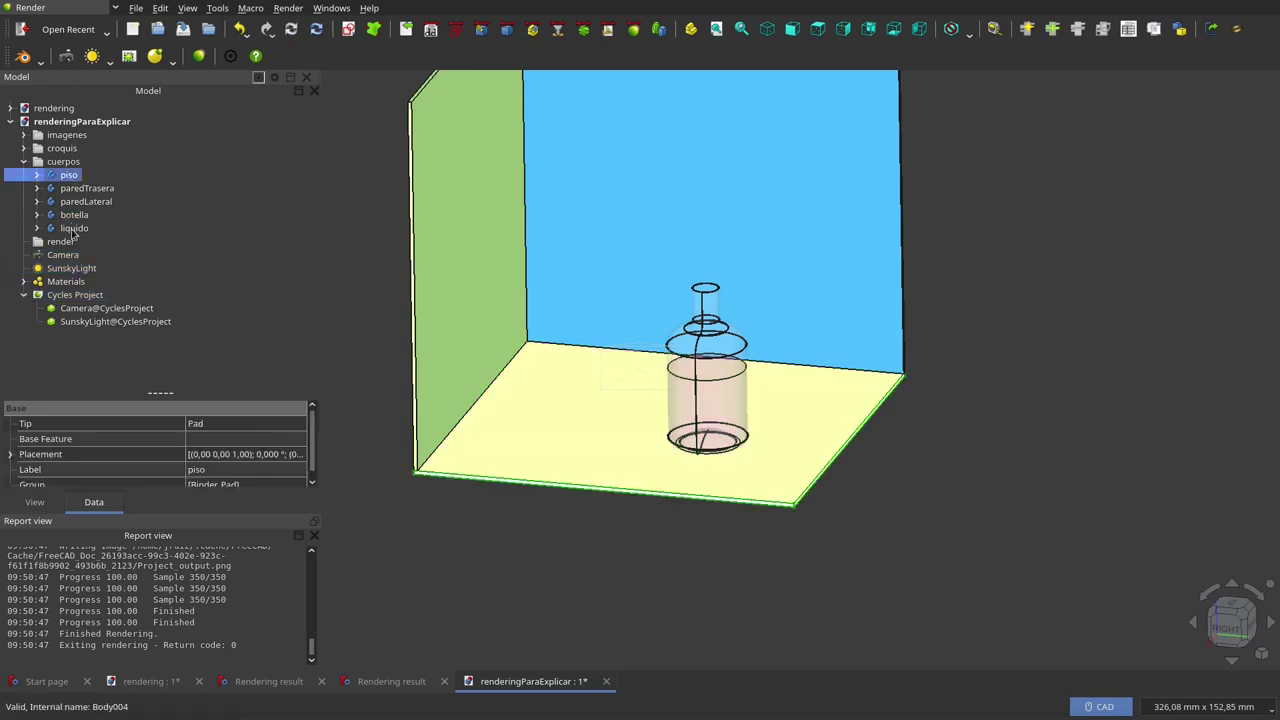
click(74, 228)
click(73, 177)
shift+click(76, 229)
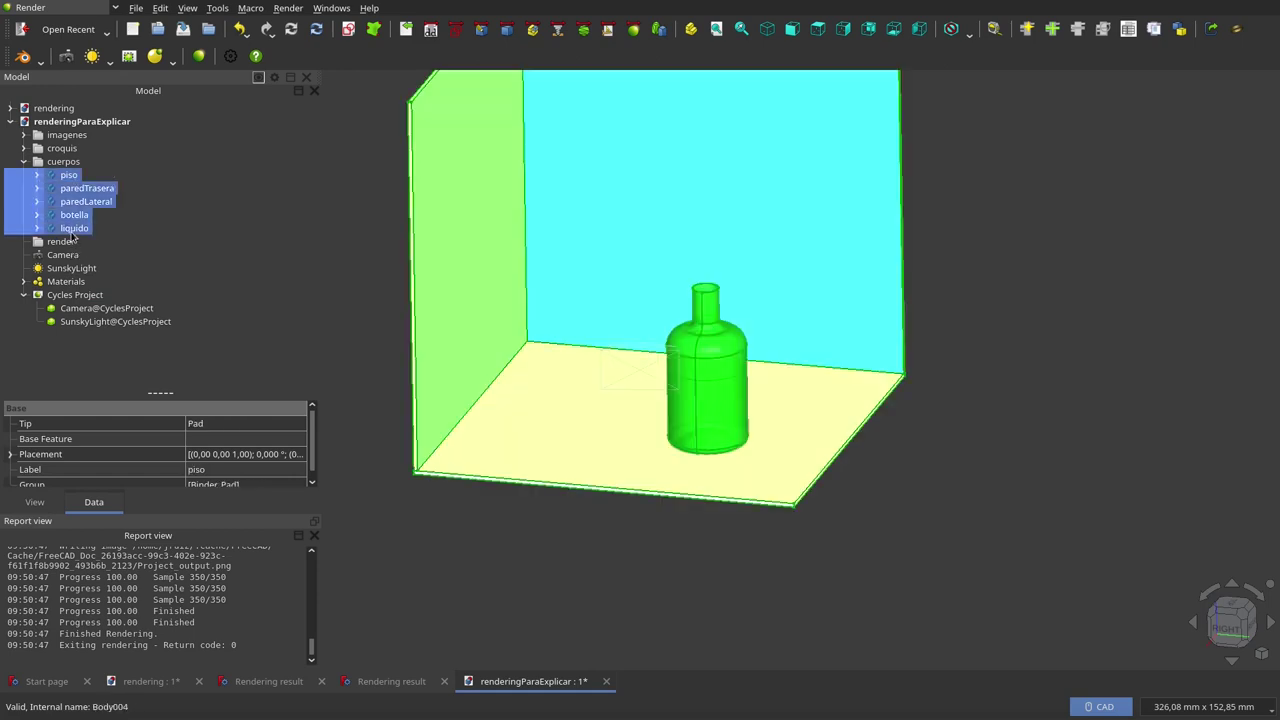
click(75, 177)
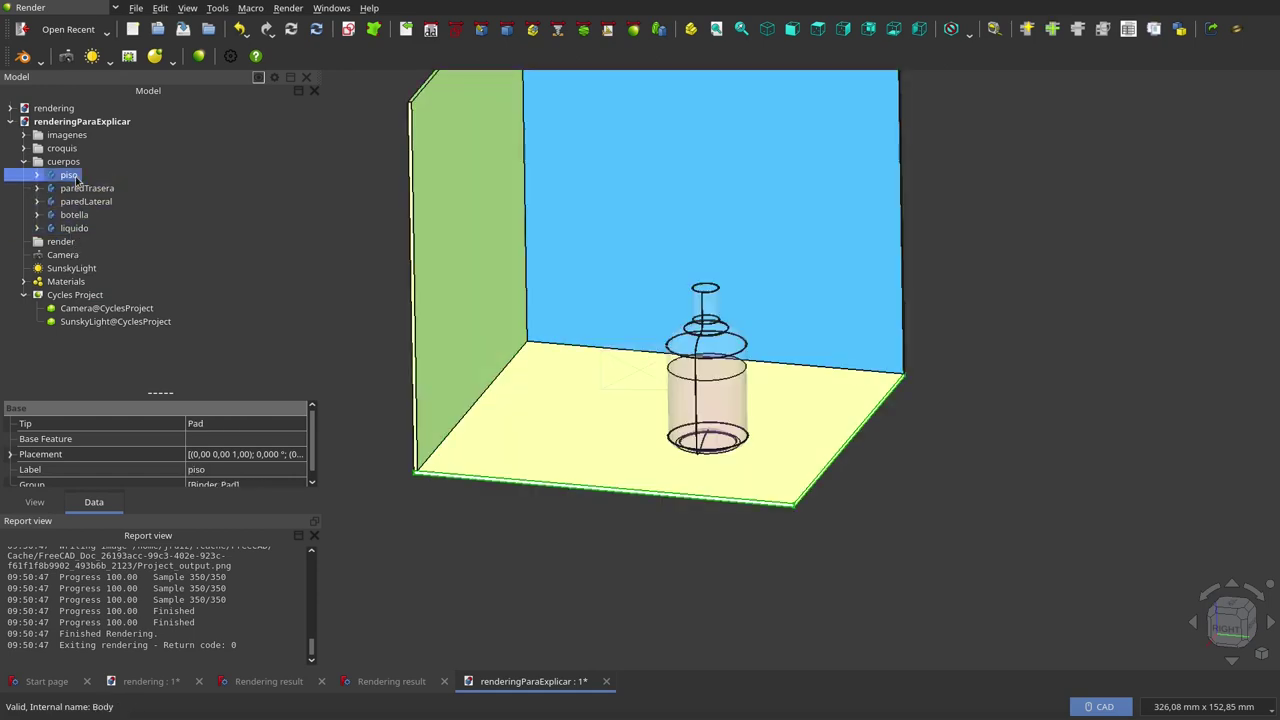
shift+click(73, 230)
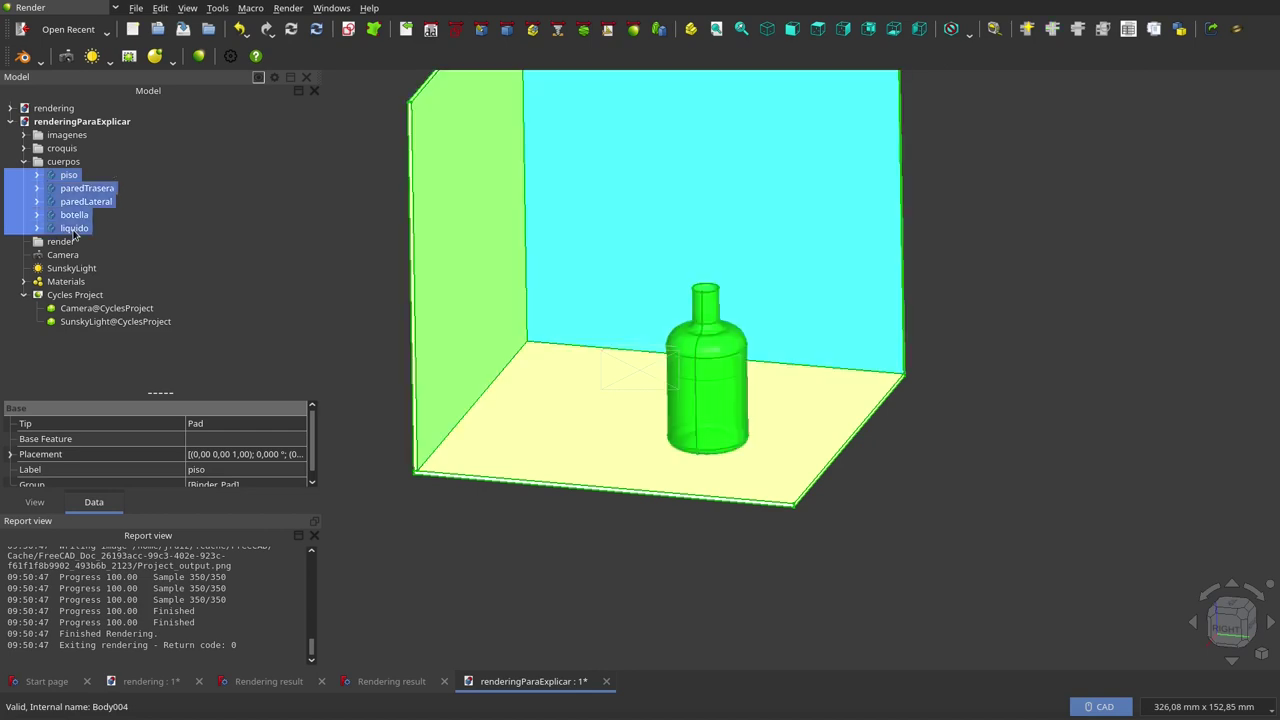
ctrl+click(70, 296)
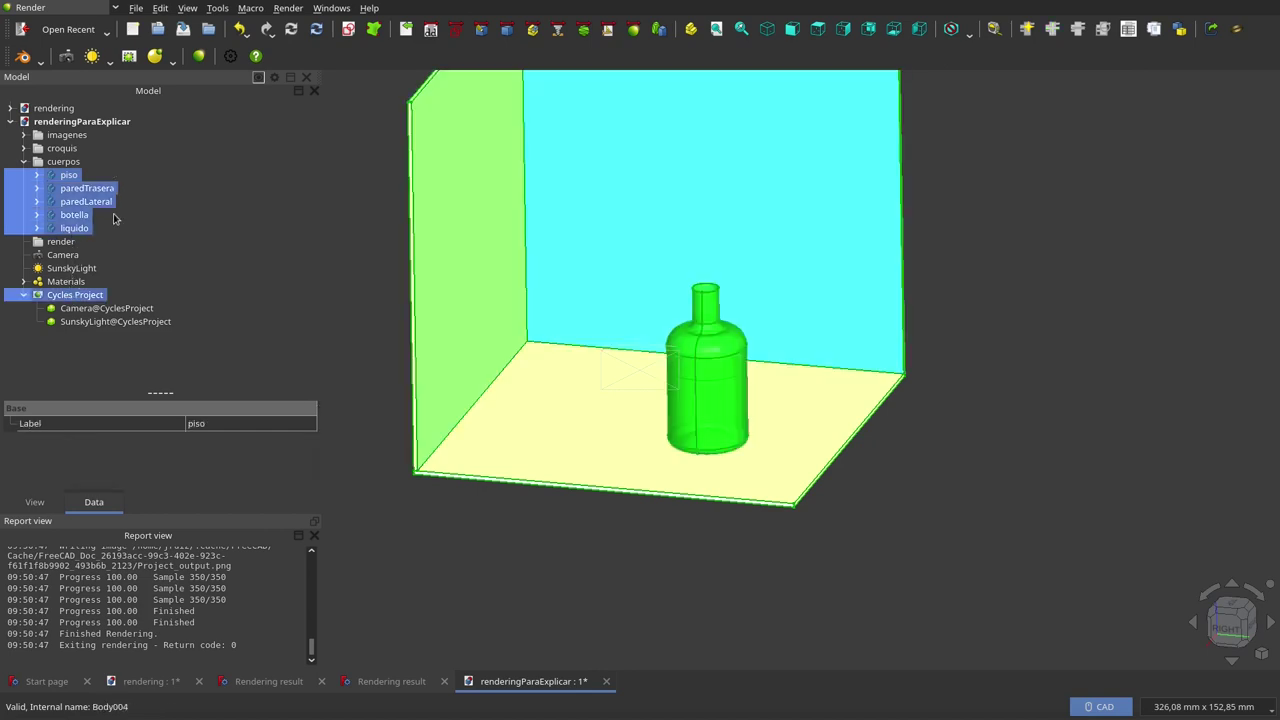
click(128, 57)
mouse_move(161, 393)
mouse_down()
mouse_move(172, 435)
mouse_move(161, 421)
mouse_up()
click(160, 408)
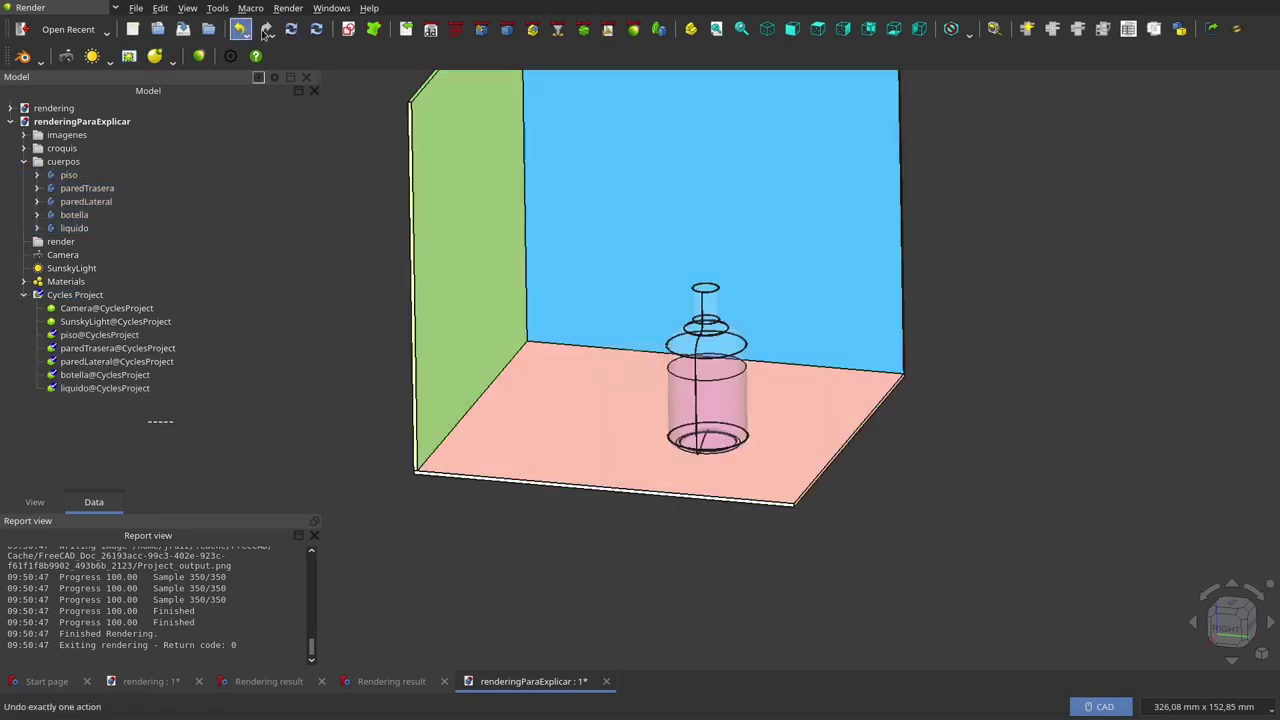
click(291, 29)
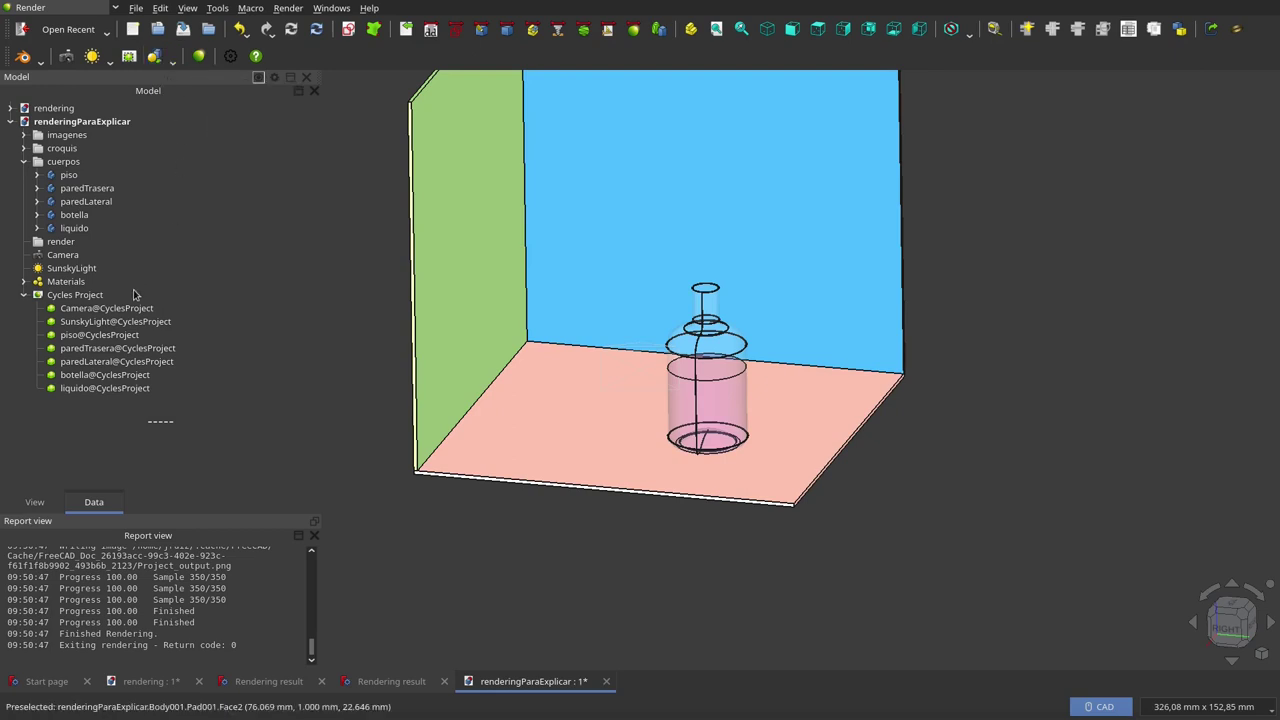
Apply the piso material to the floor view and unaPared to the back wall view.
click(114, 337)
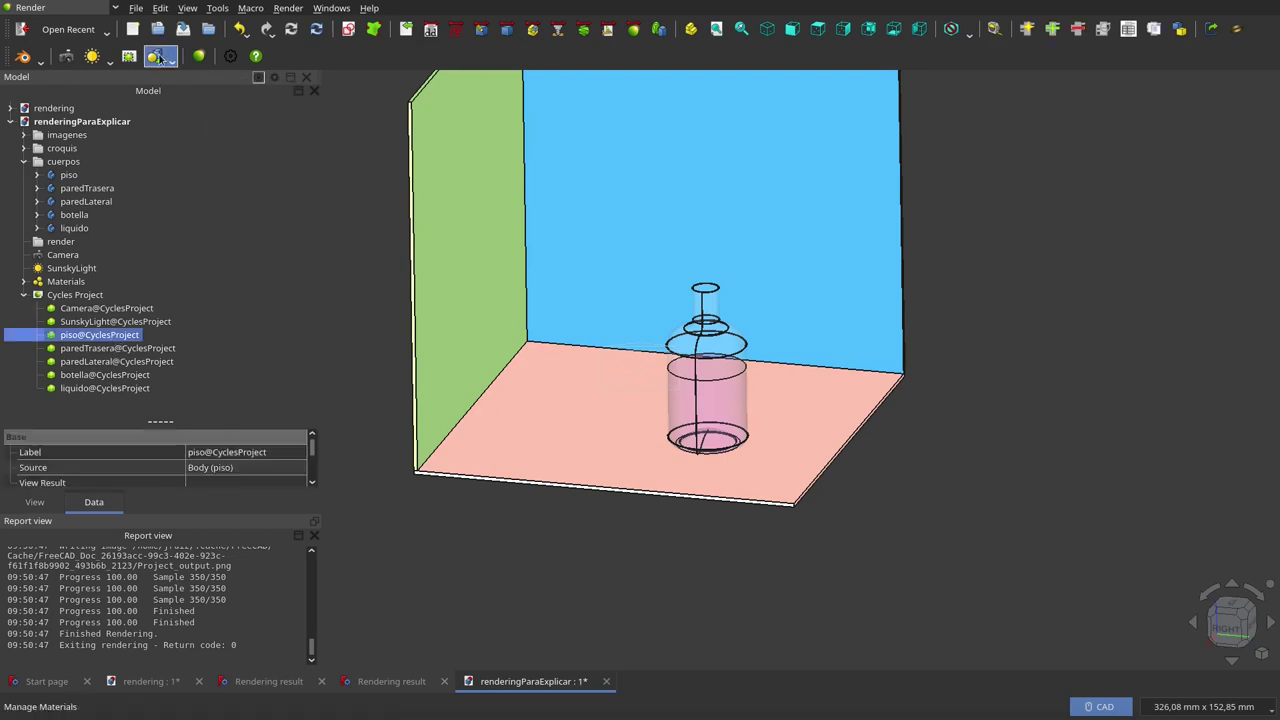
click(160, 57)
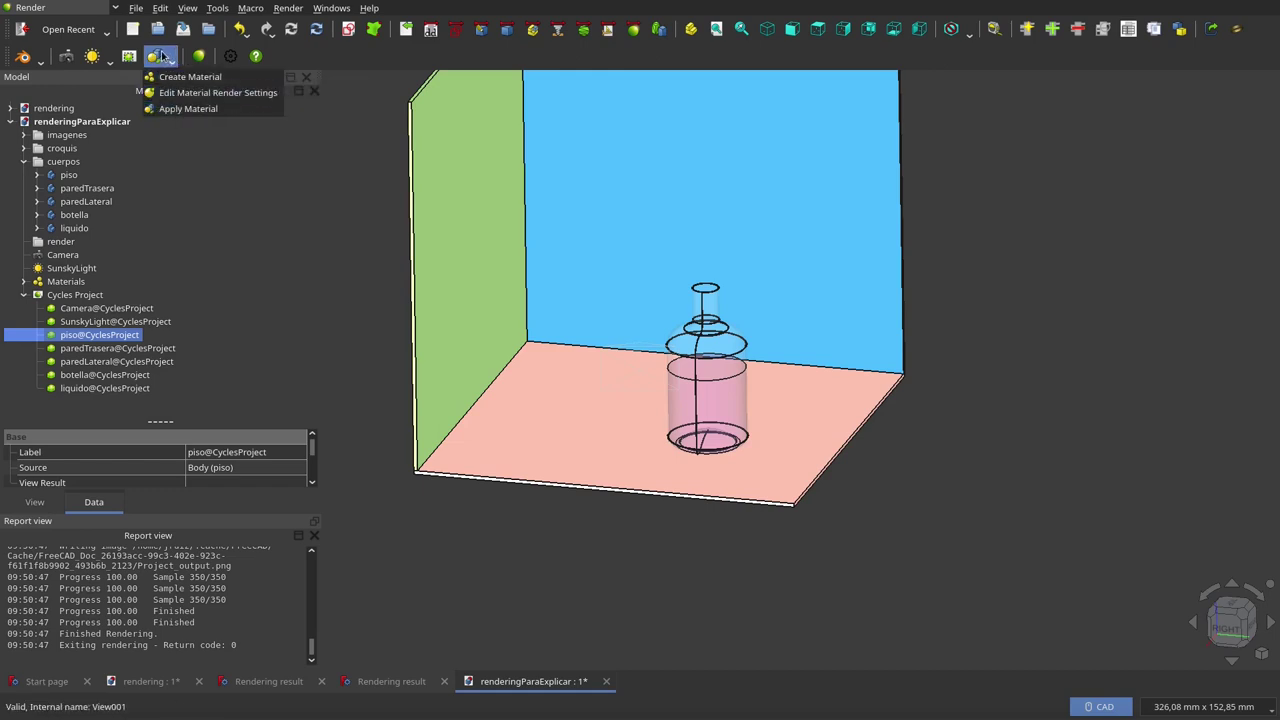
click(180, 108)
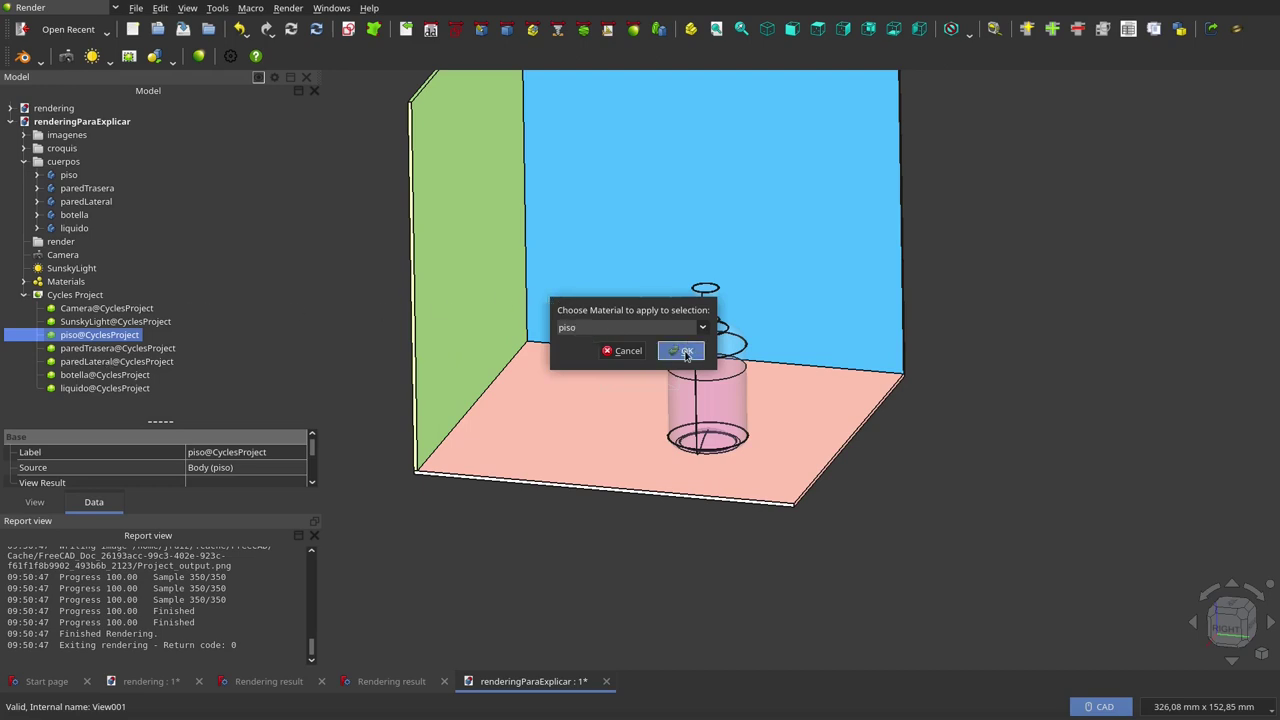
click(686, 351)
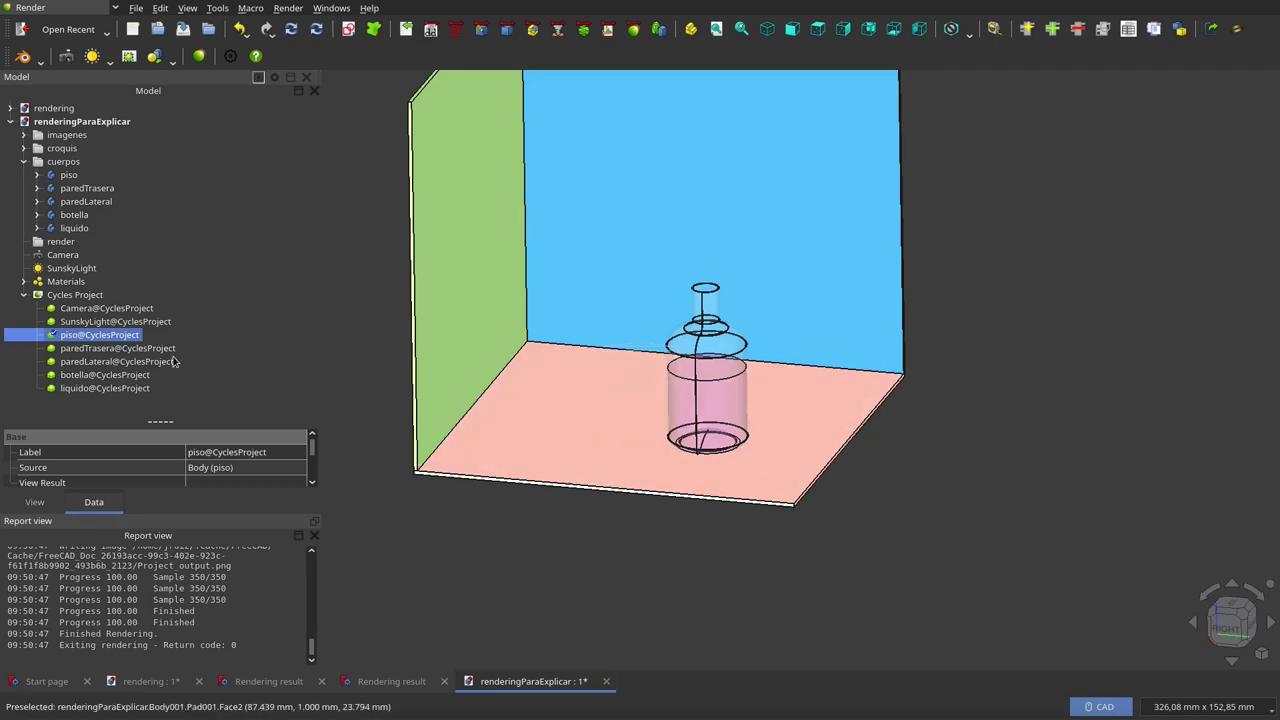
click(143, 349)
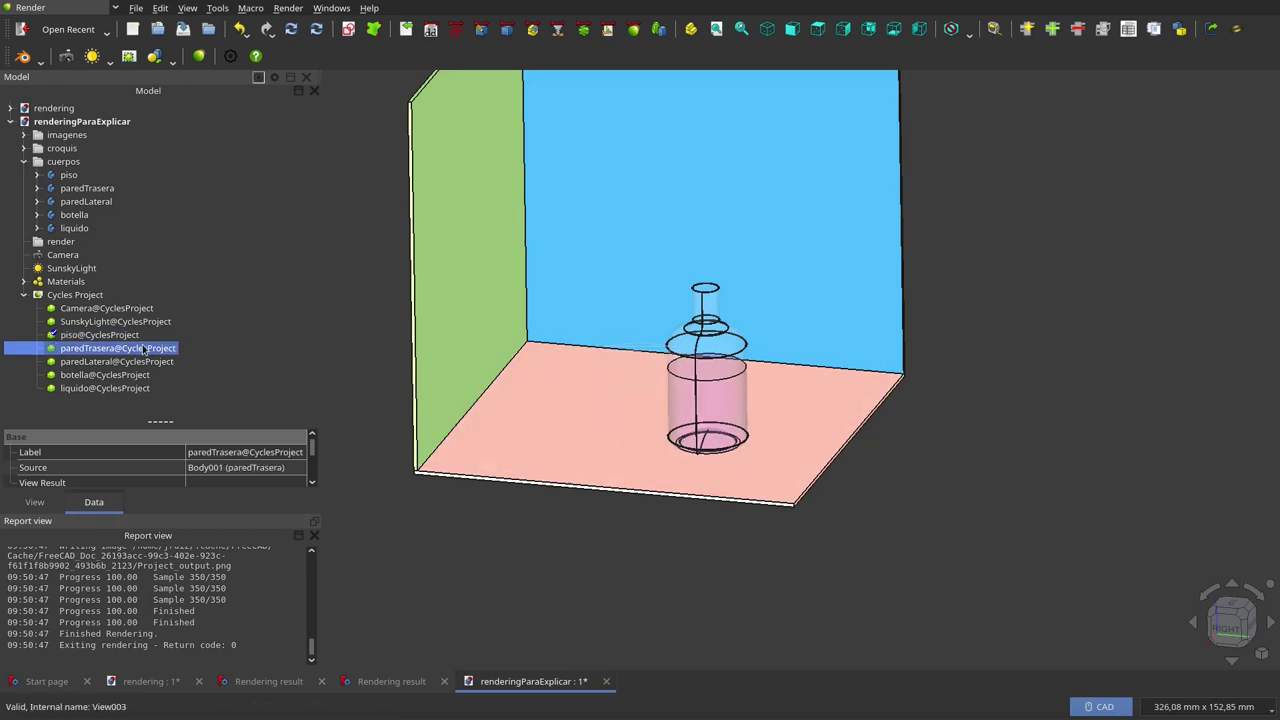
click(166, 58)
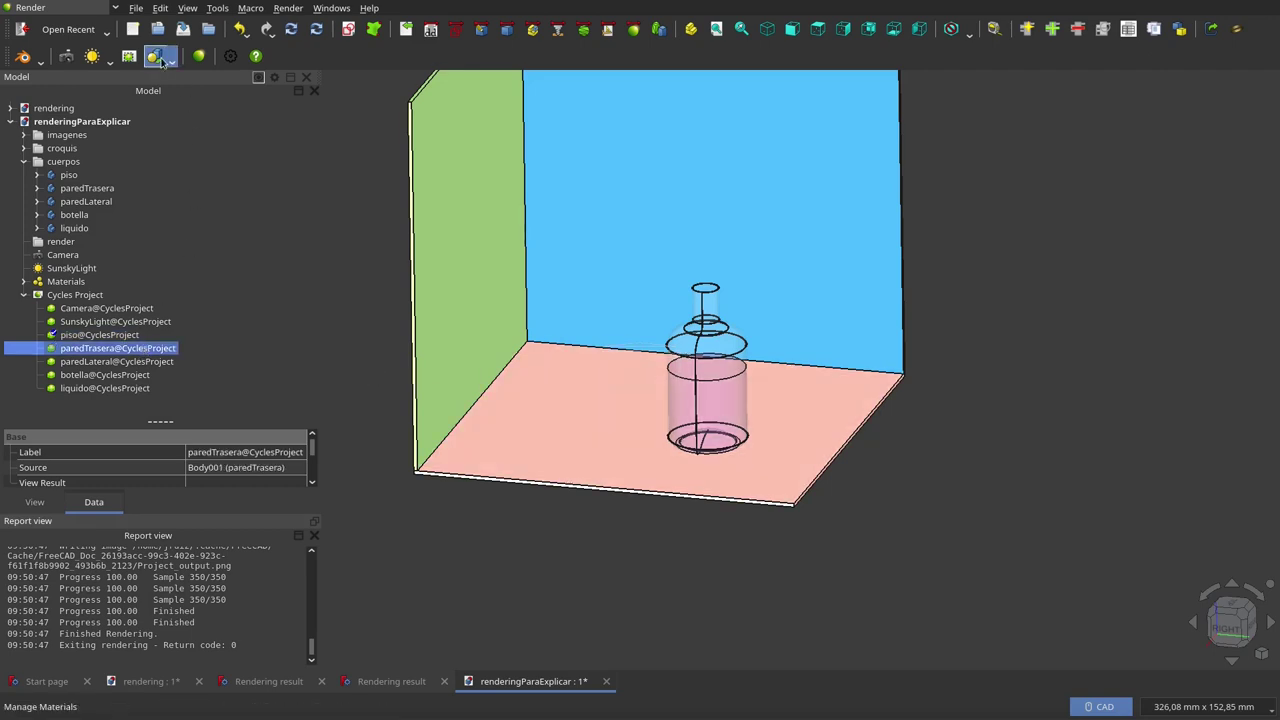
click(701, 330)
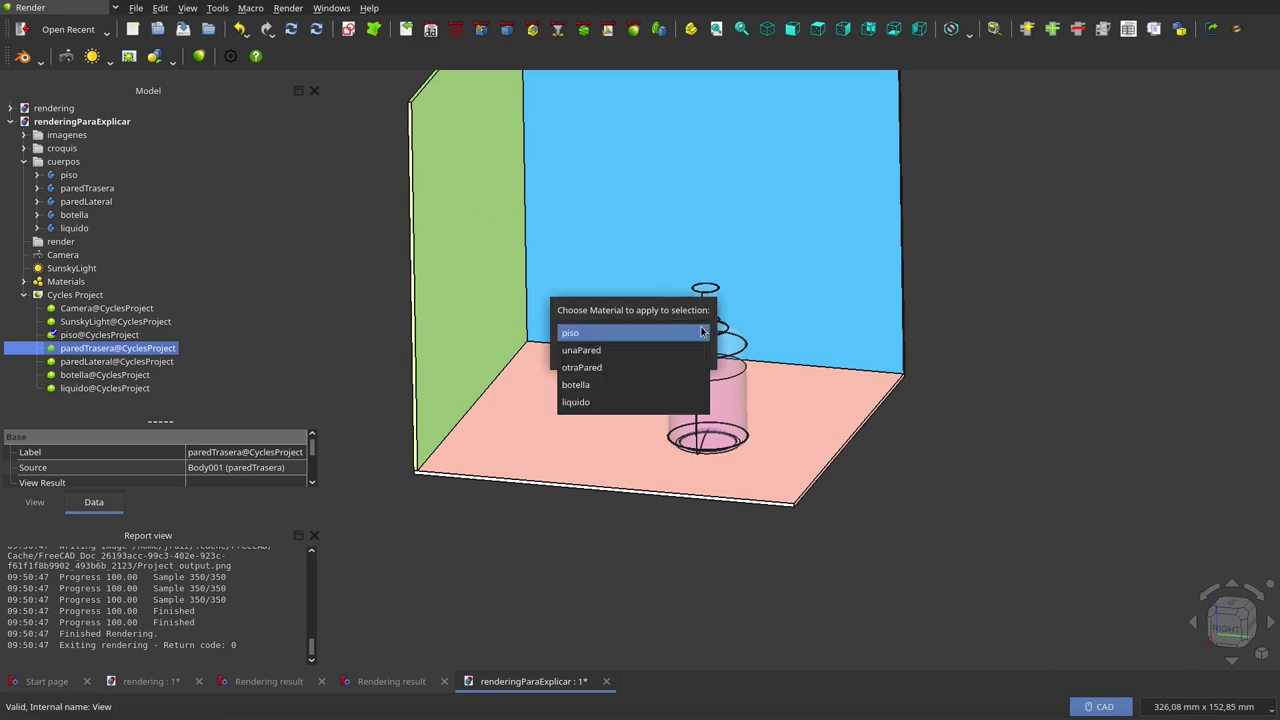
click(678, 351)
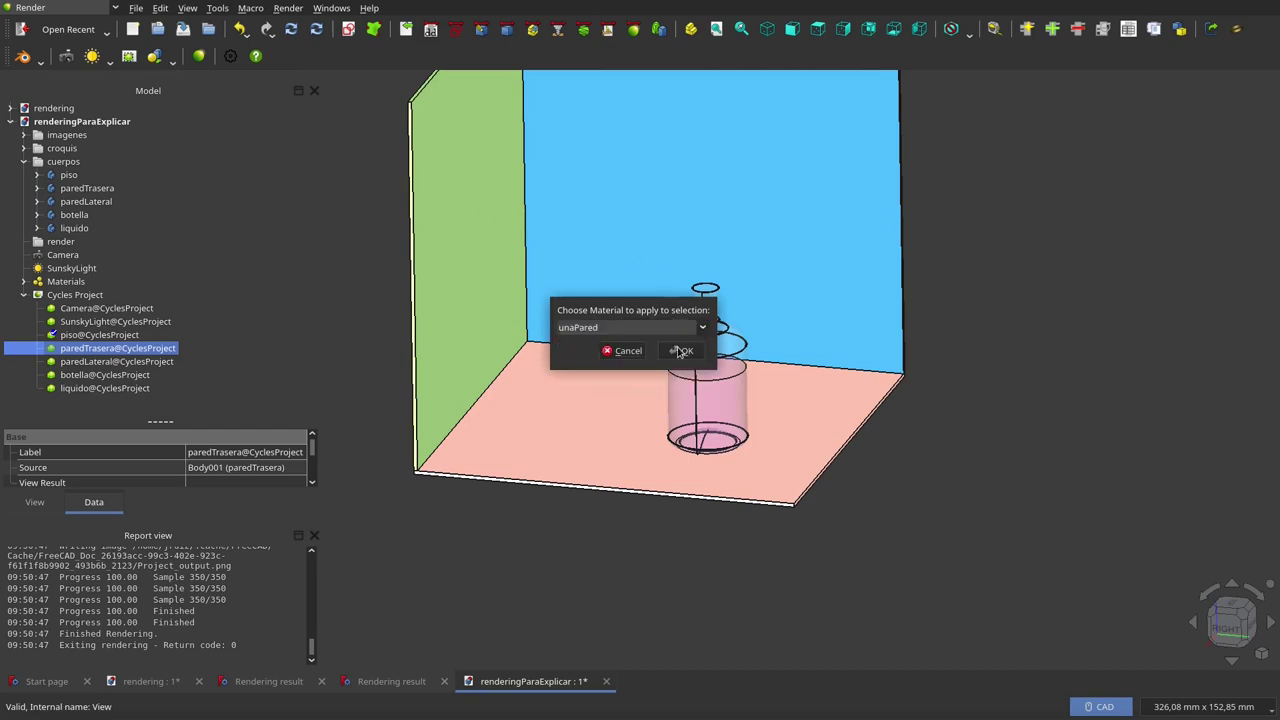
click(686, 352)
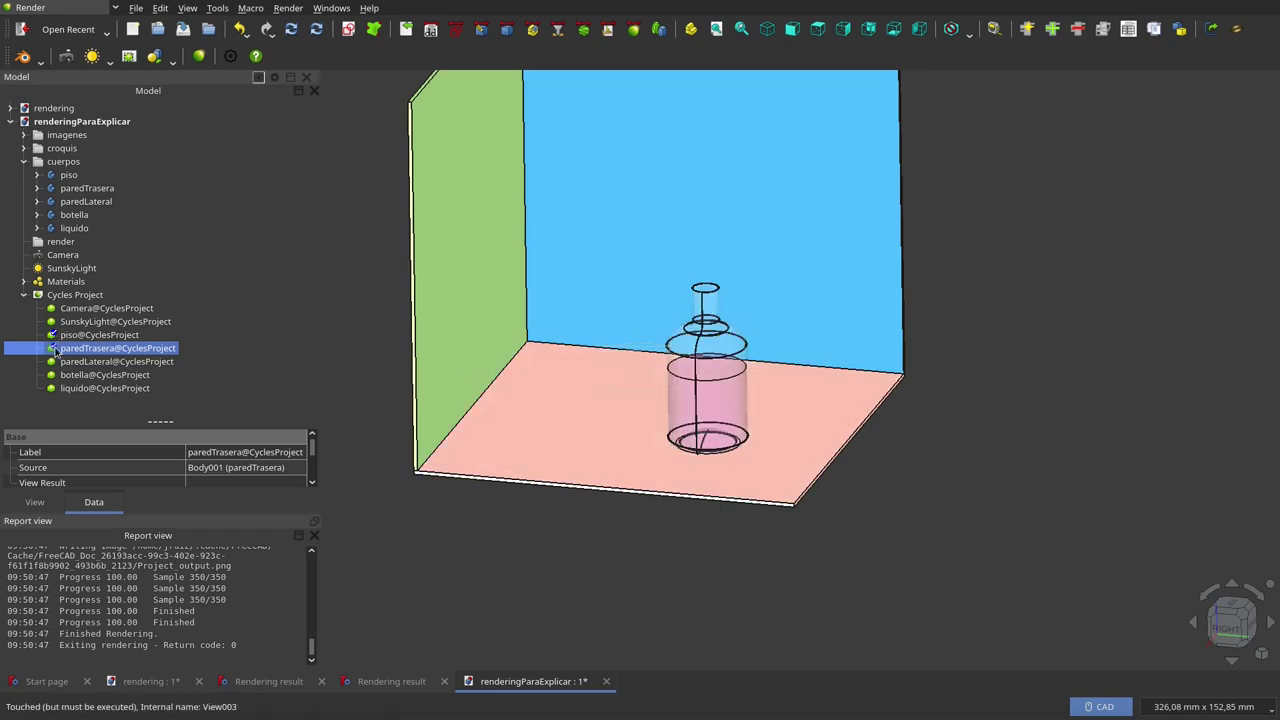
Apply otraPared to the side wall view and botella to the bottle view.
click(92, 363)
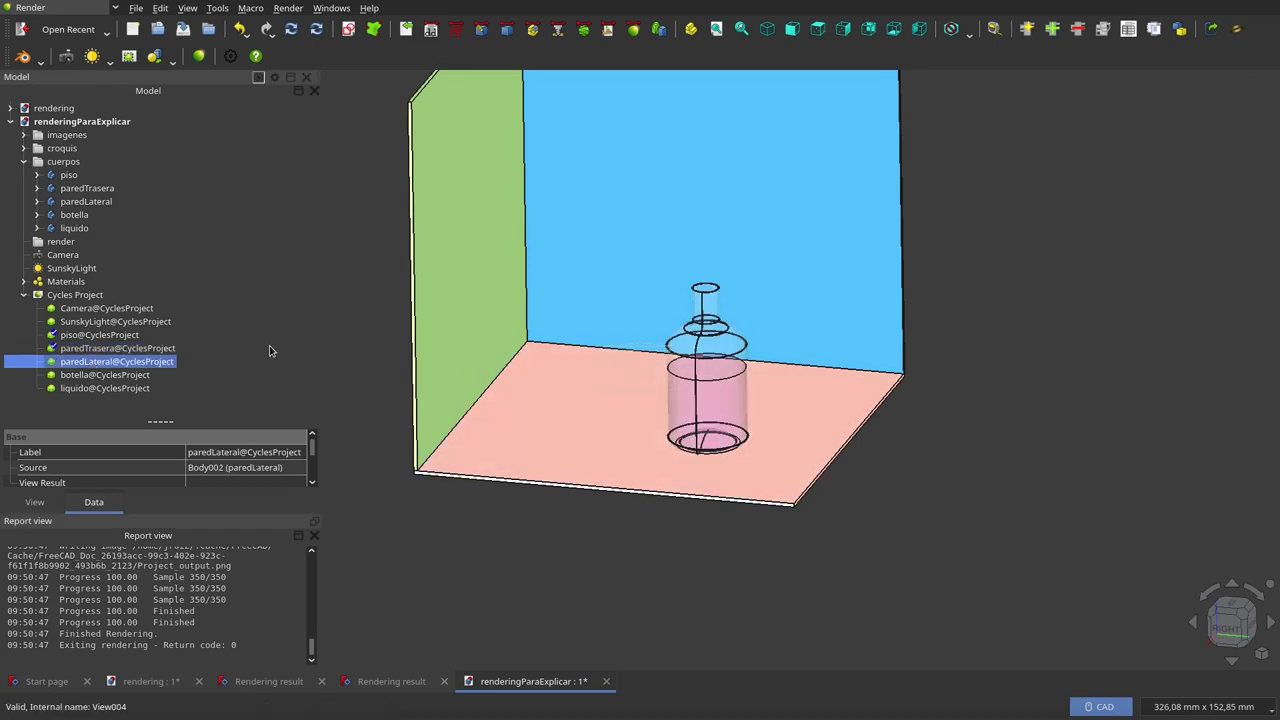
click(155, 56)
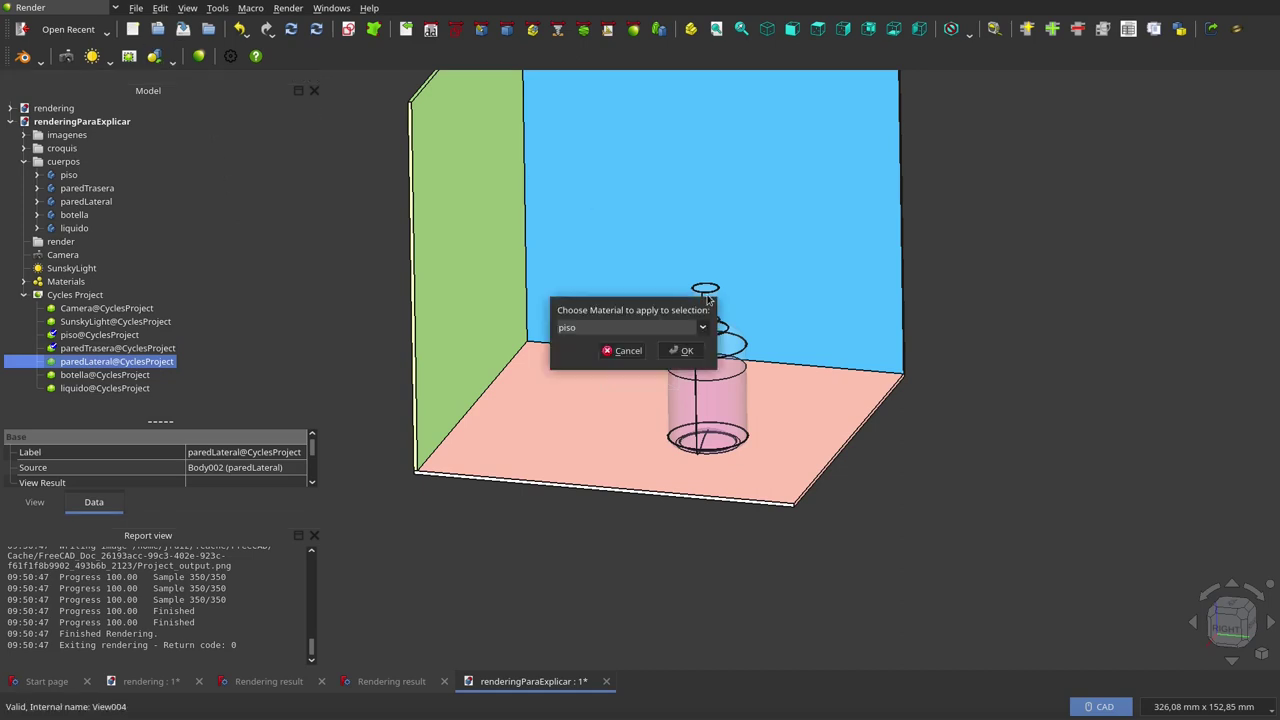
click(683, 333)
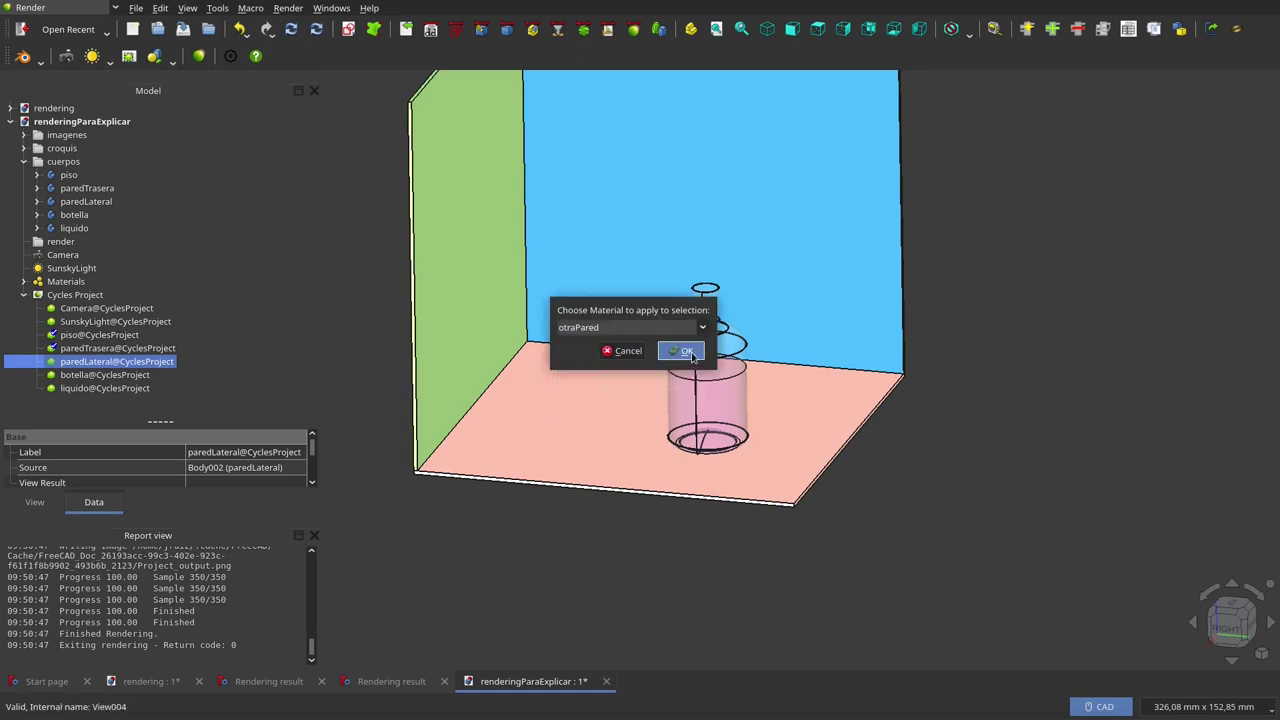
click(684, 351)
click(116, 375)
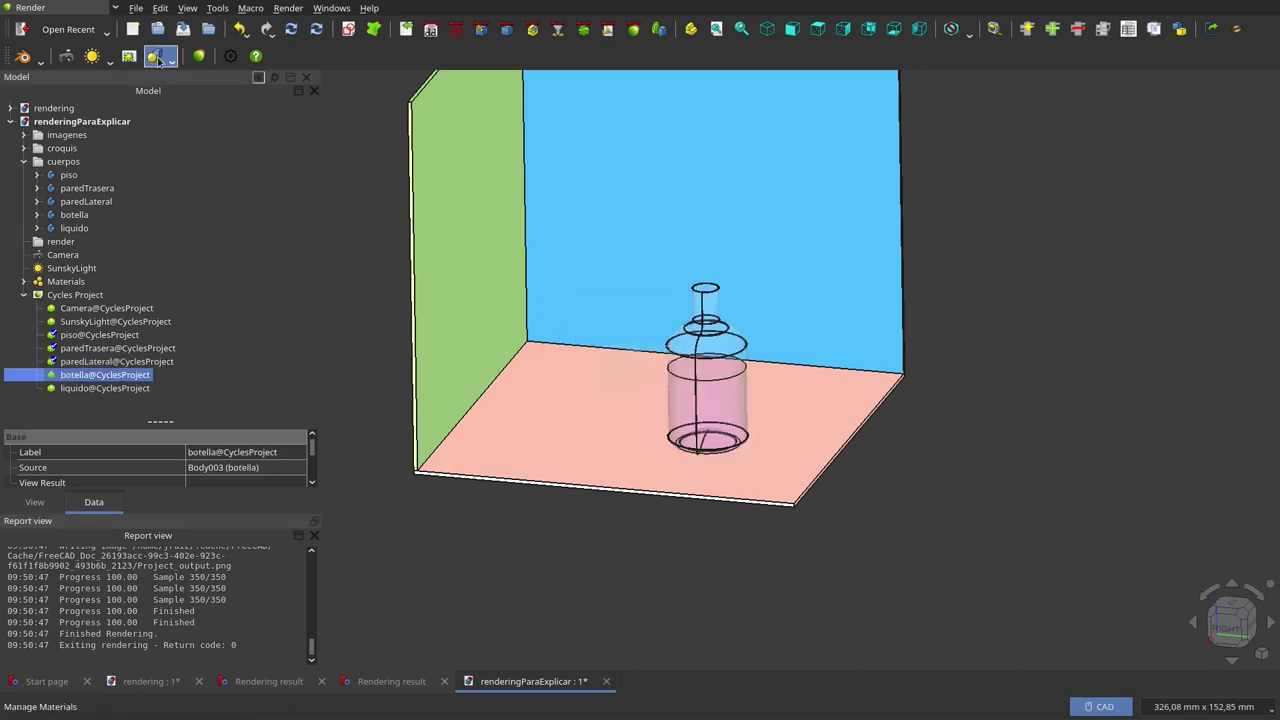
click(167, 60)
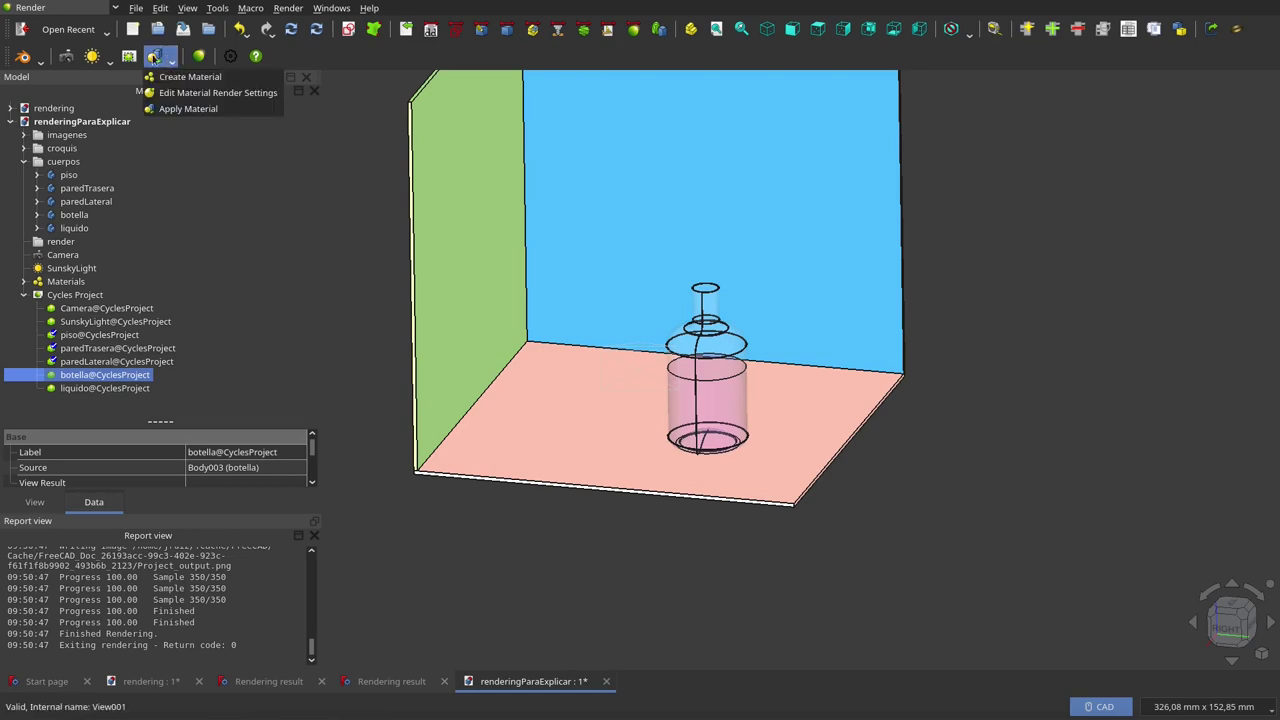
click(188, 108)
click(662, 333)
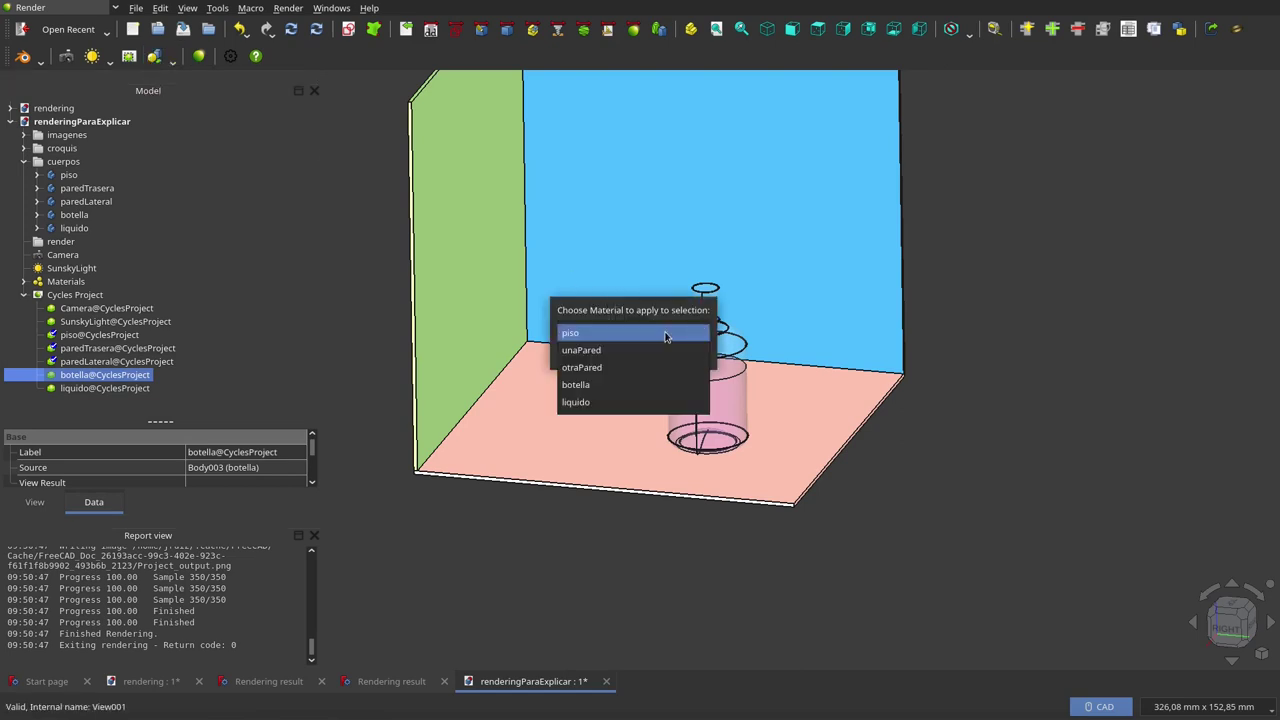
click(655, 388)
click(694, 350)
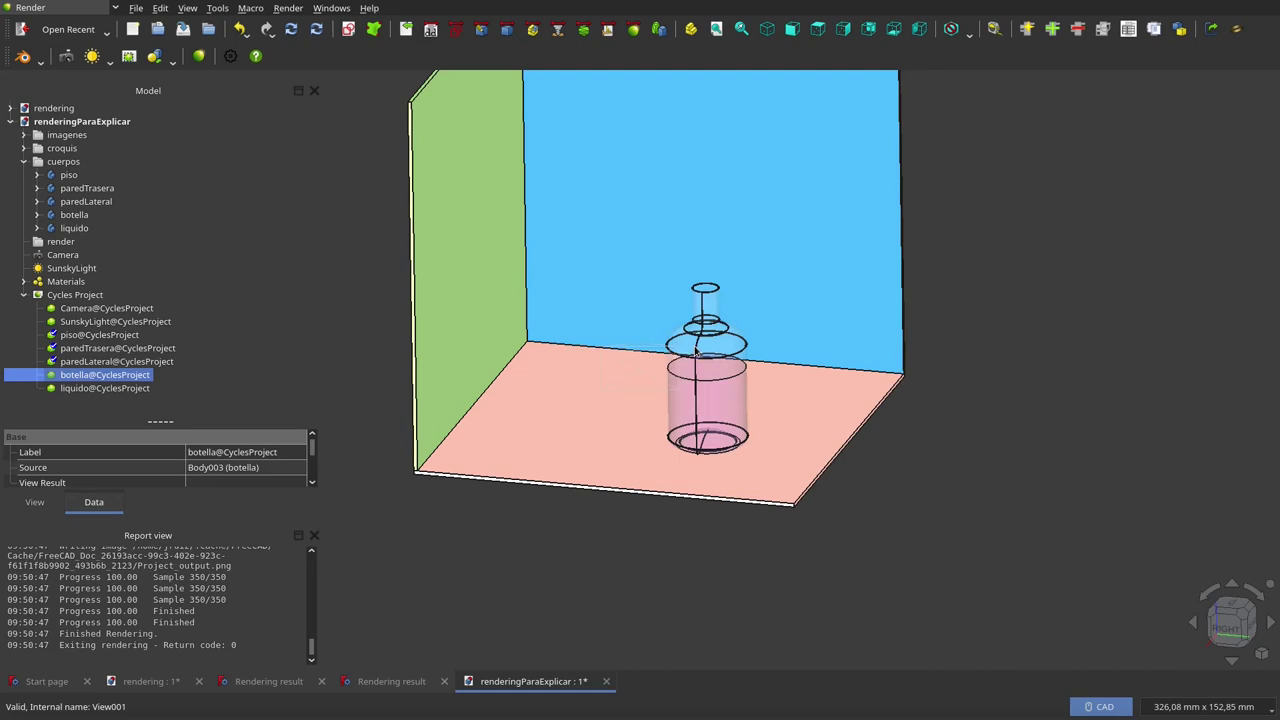
Apply the liquido material to the liquid's rendering view.
click(113, 389)
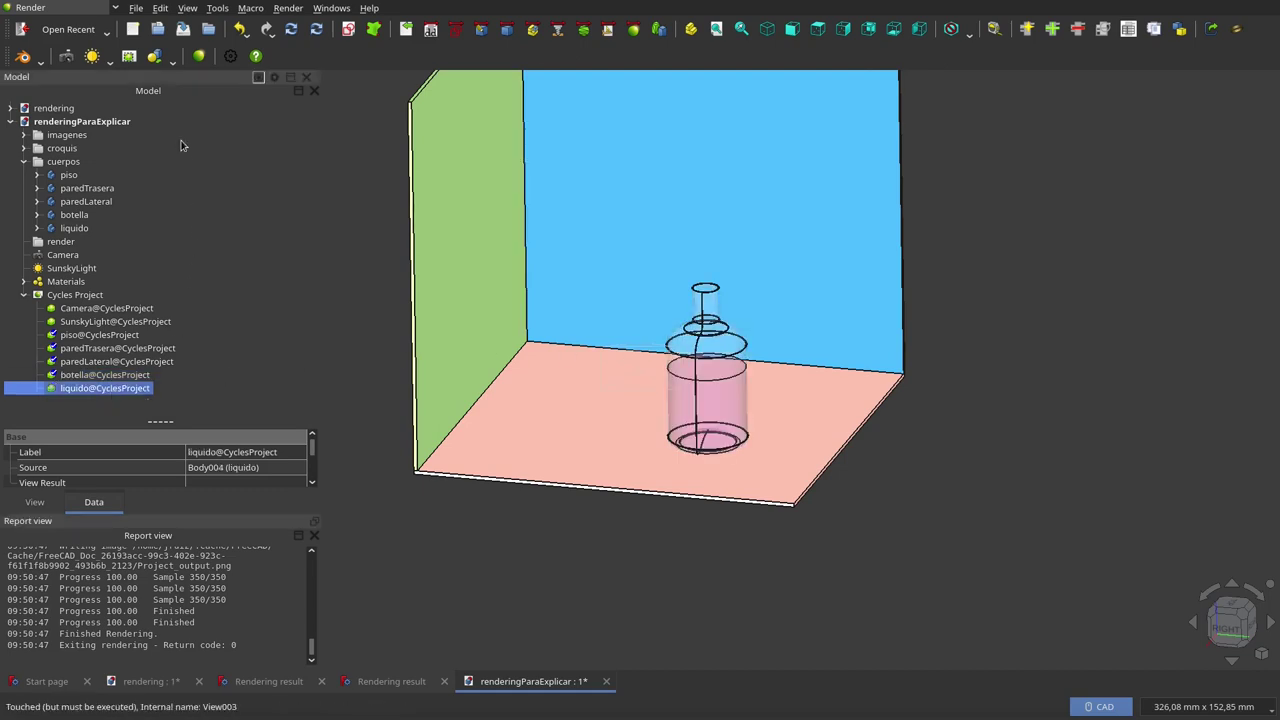
click(155, 56)
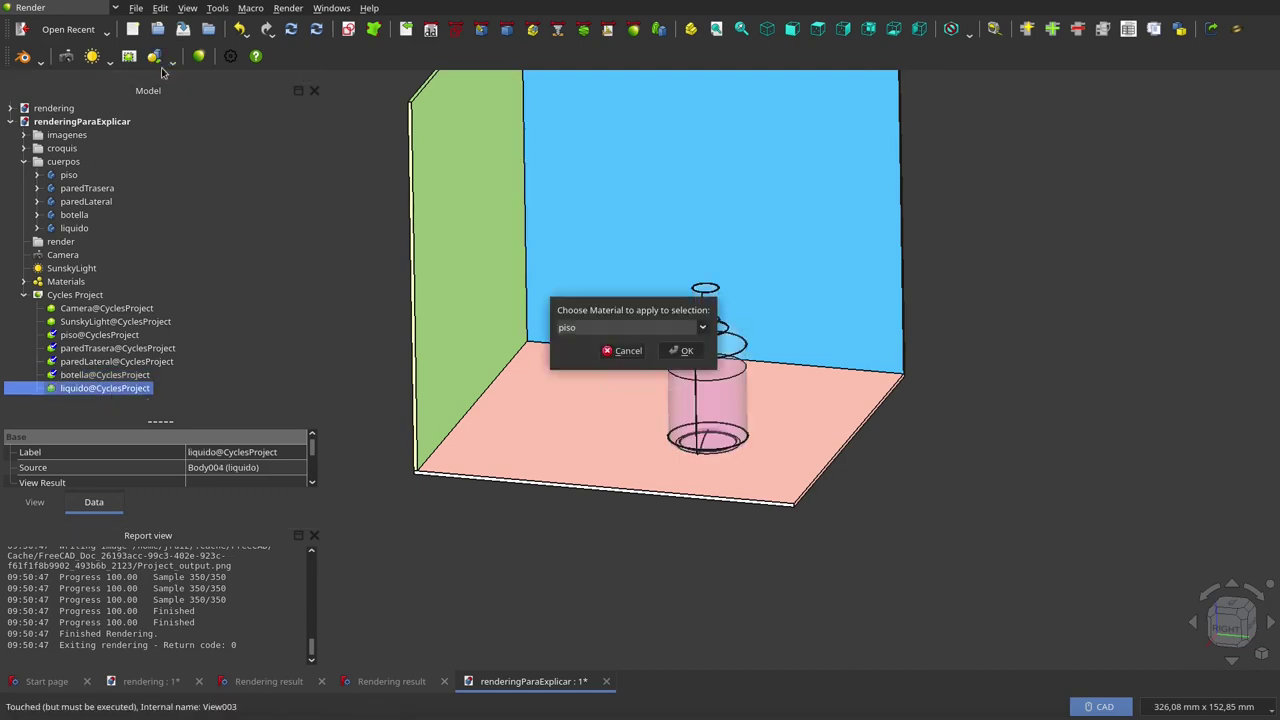
click(651, 330)
click(661, 399)
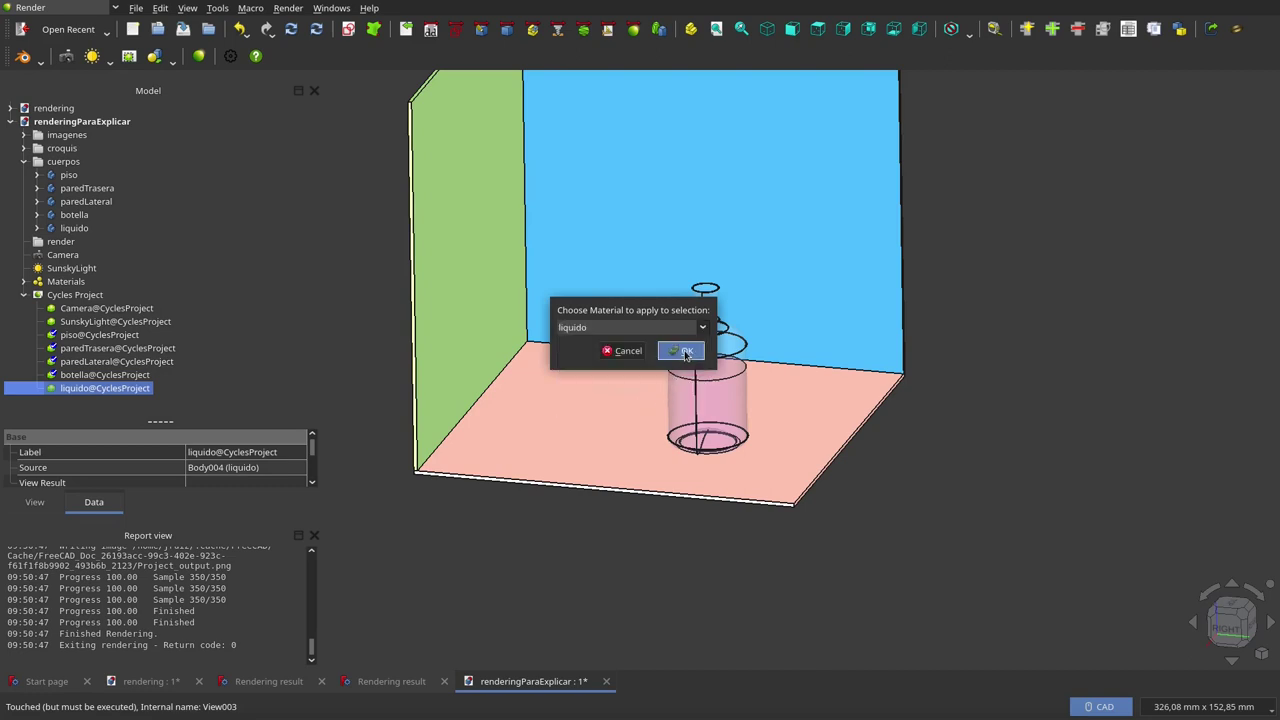
click(683, 350)
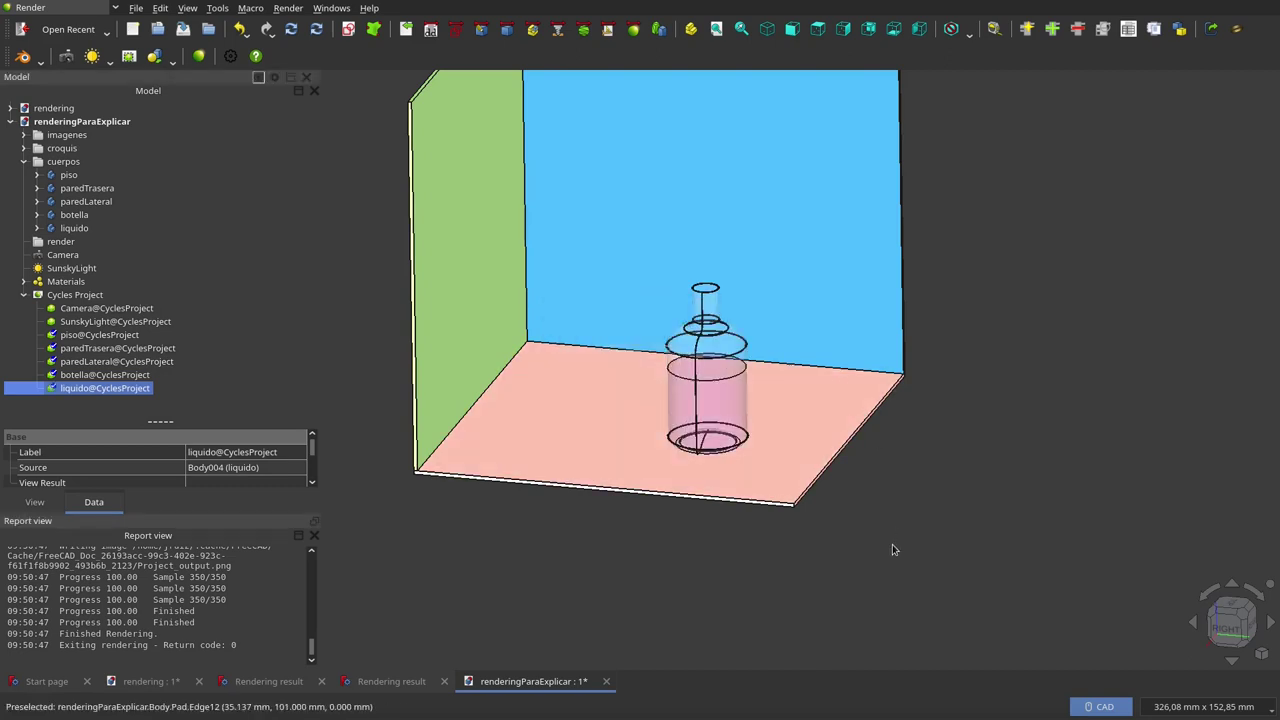
Recompute, switch the 3D view to perspective and zoom in closer on the room.
click(291, 30)
click(187, 12)
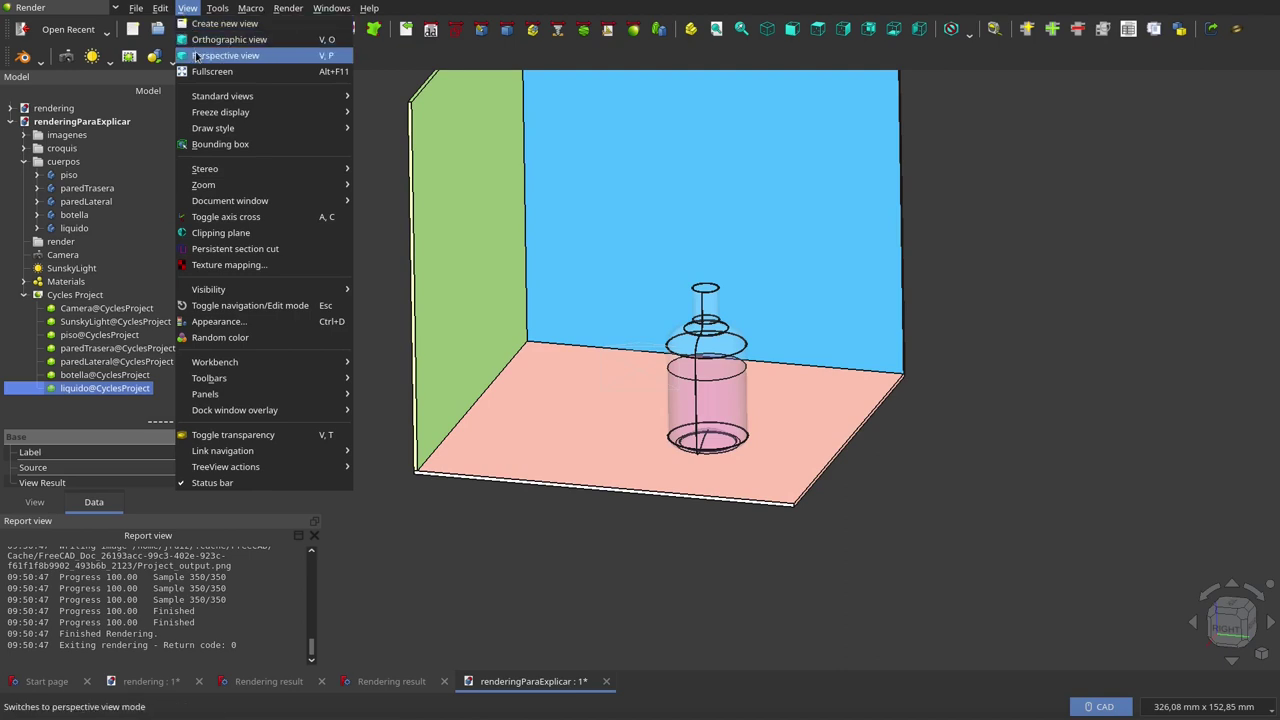
click(225, 55)
scroll(800, 395, down, 3)
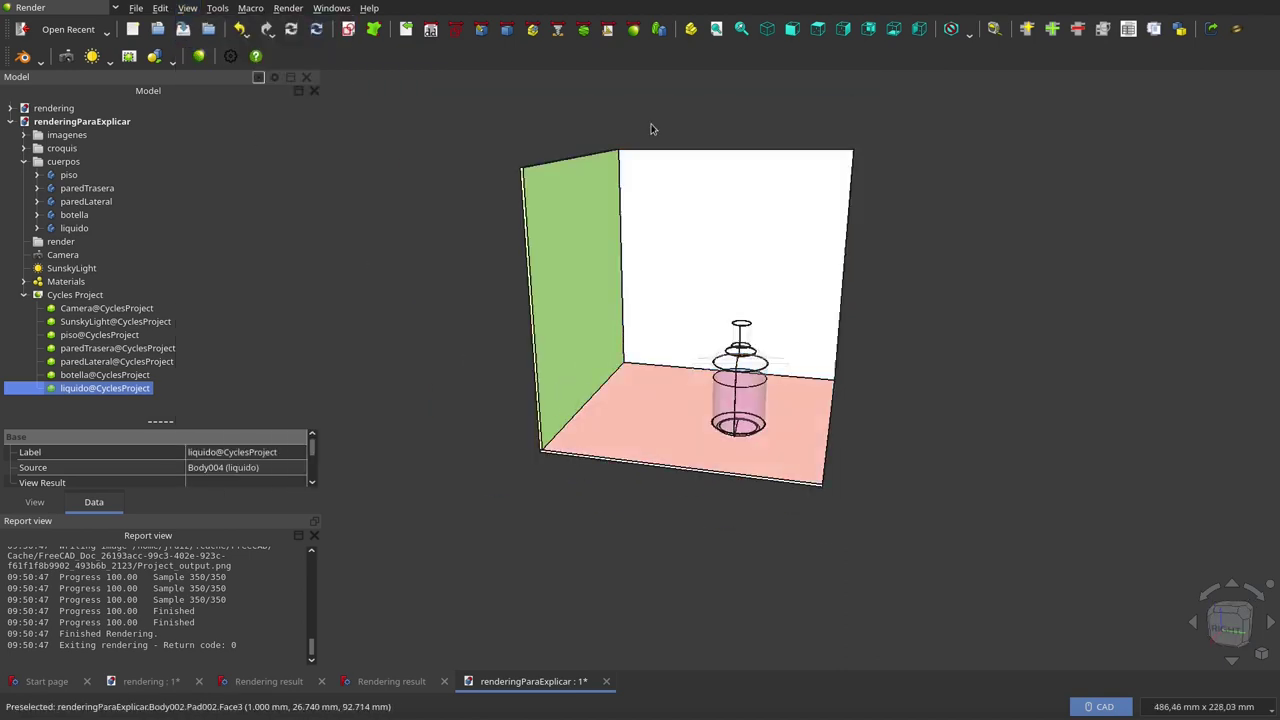
scroll(678, 99, up, 1)
scroll(678, 99, up, 1)
scroll(675, 102, up, 1)
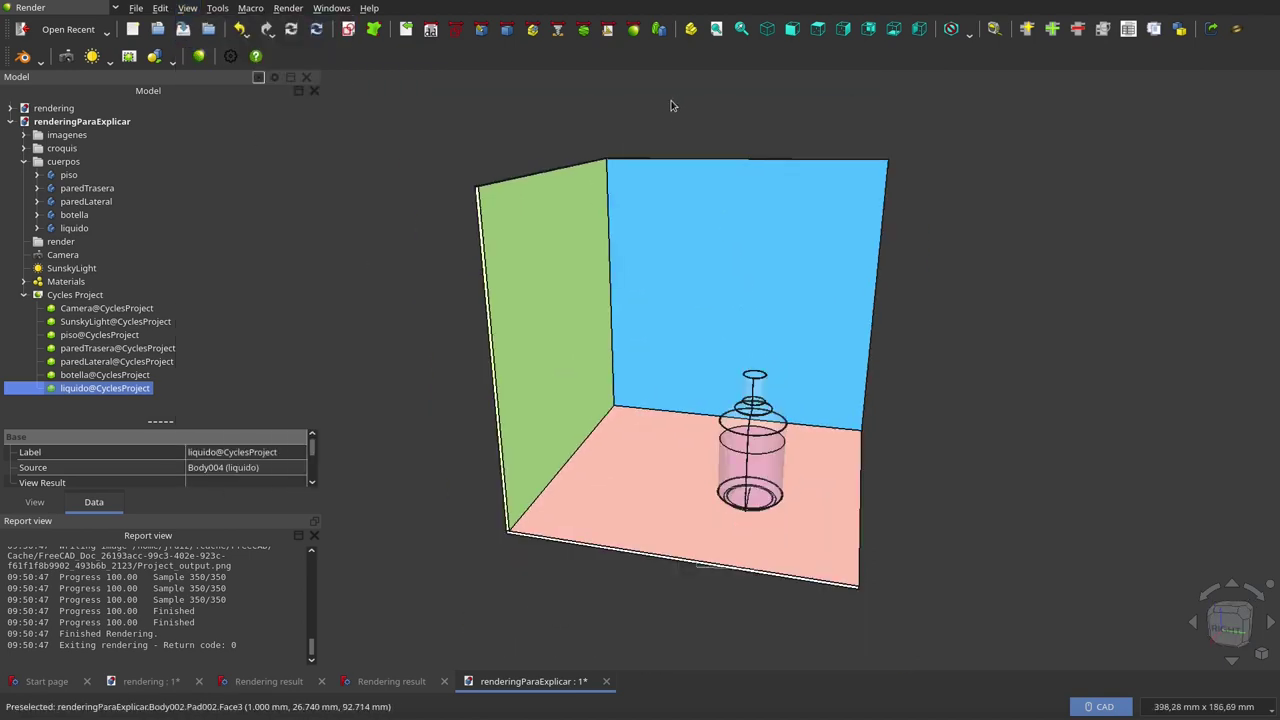
Set the Camera object to match the current perspective view and recompute.
click(62, 256)
right_click(63, 257)
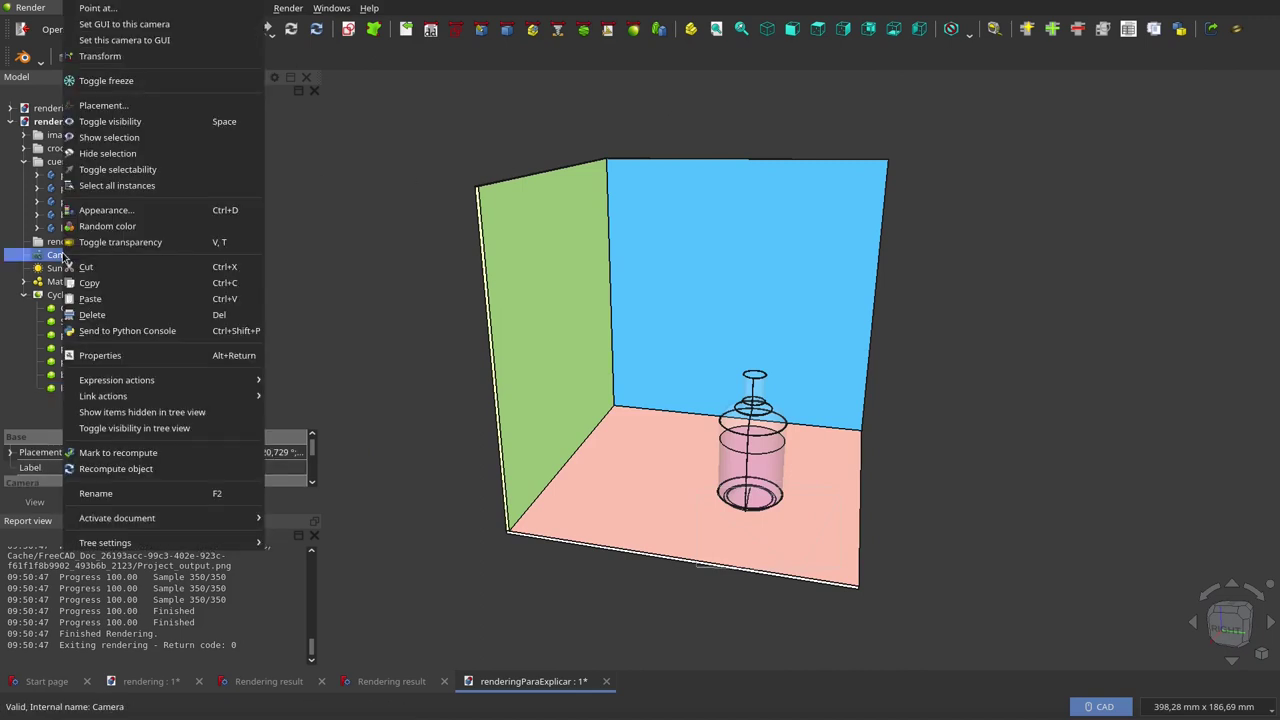
click(138, 40)
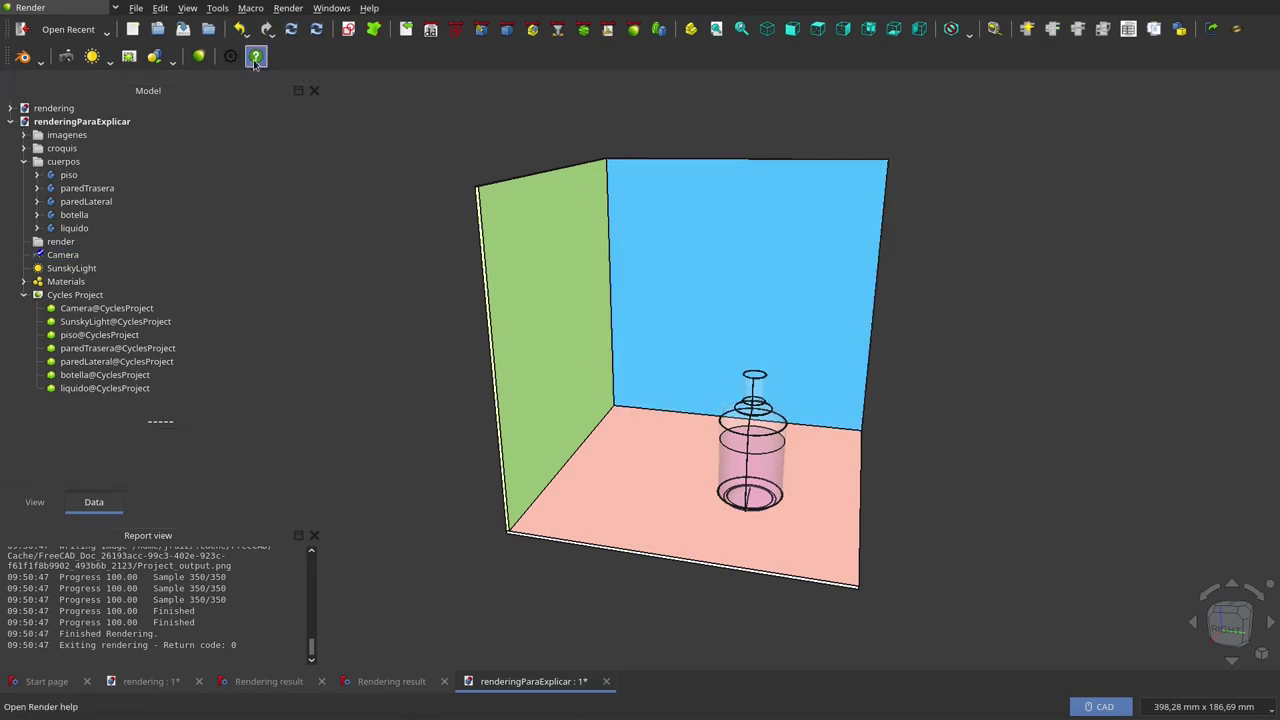
click(291, 28)
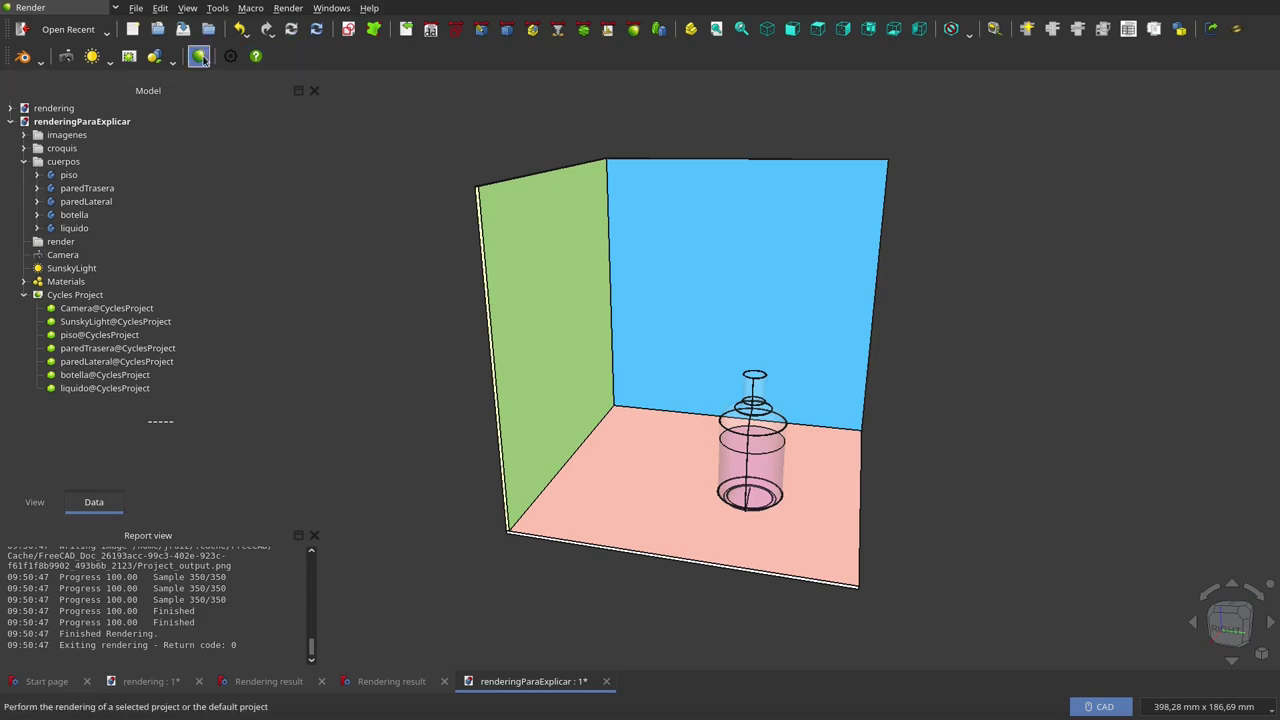
Select the Cycles Project to show its Denoiser, Samples Per Pixel and Ground Plane settings.
click(86, 298)
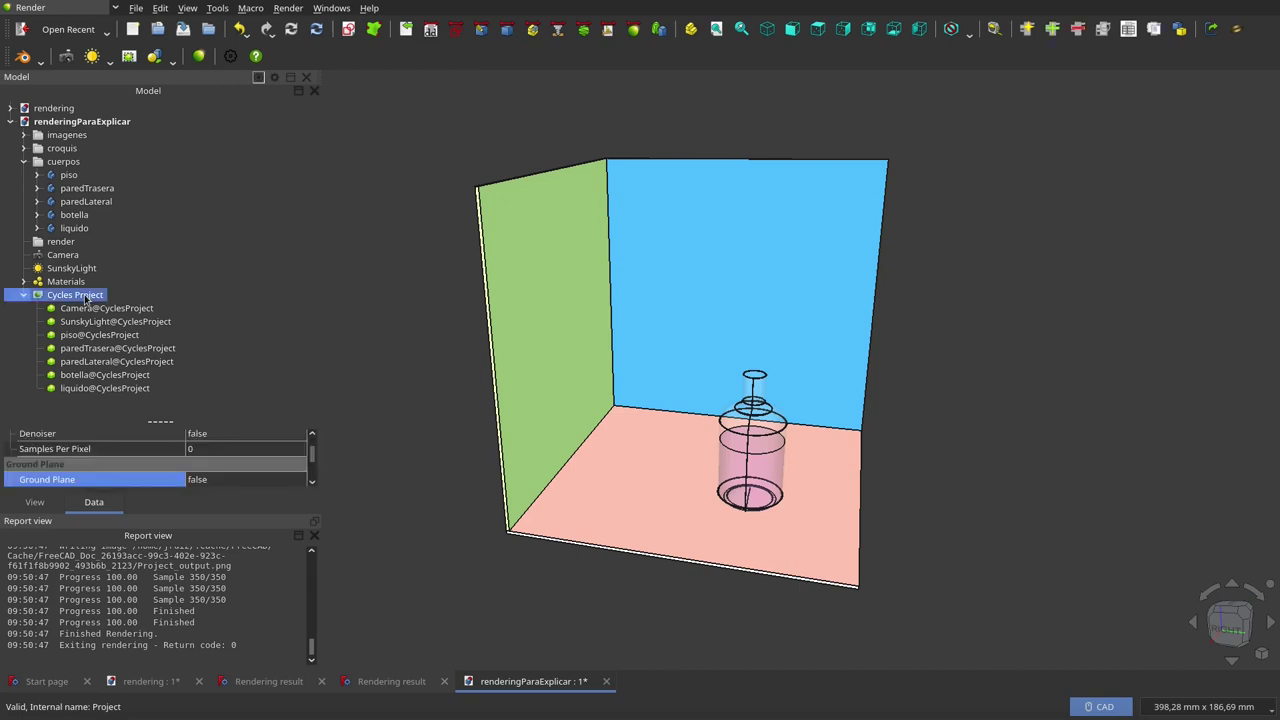